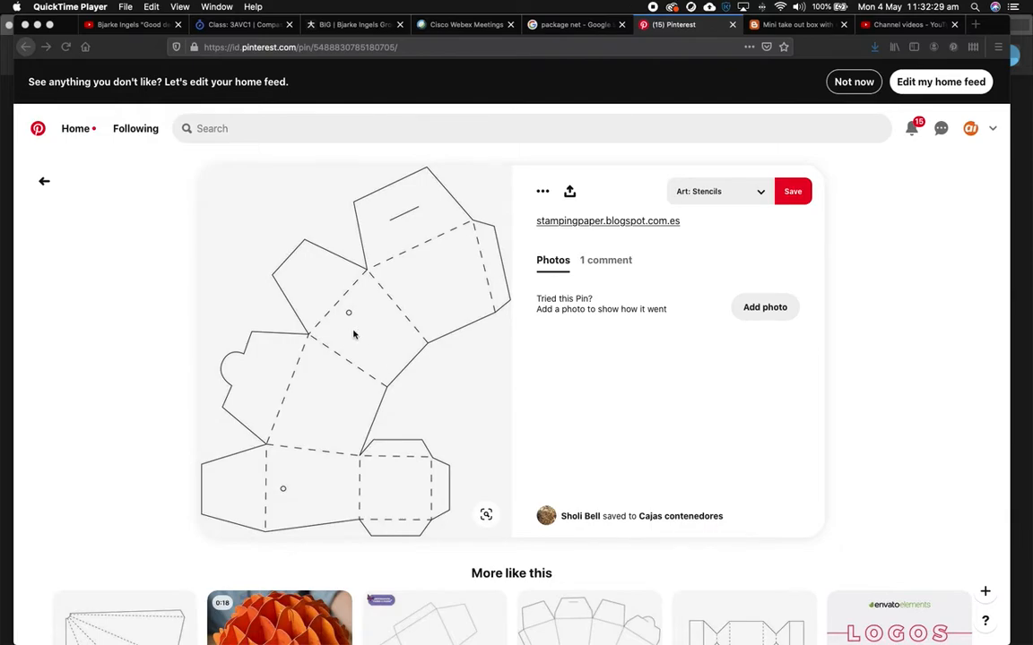
- Save the full-size "Mini take out box with score lines.jpg" template image into a new Desktop folder named temp
{"action": "left_click", "coordinate": [794, 25]}
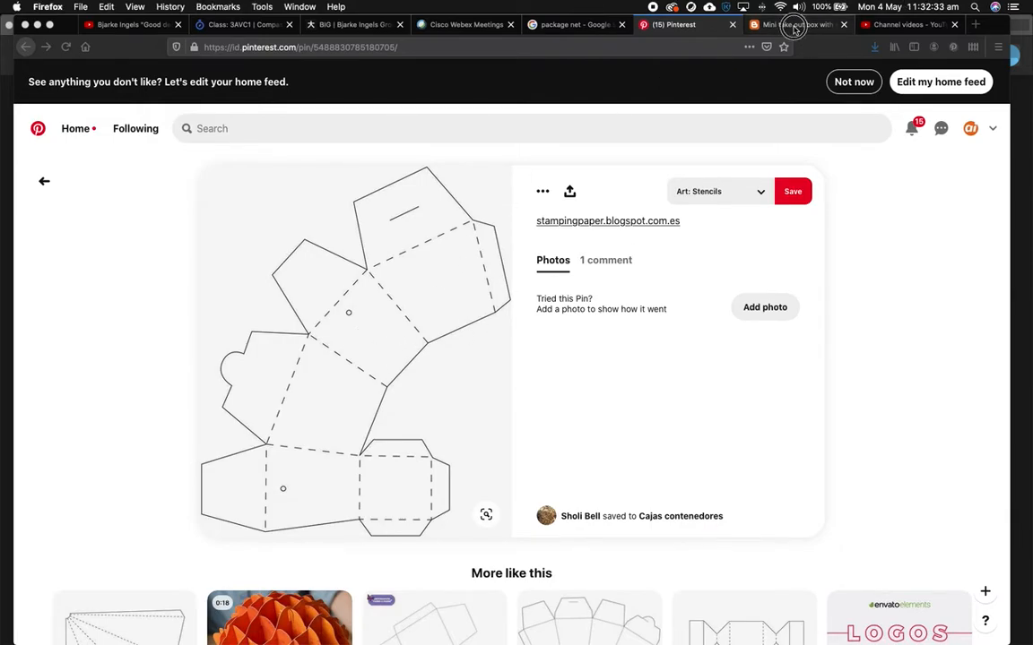
{"action": "right_click", "coordinate": [515, 350]}
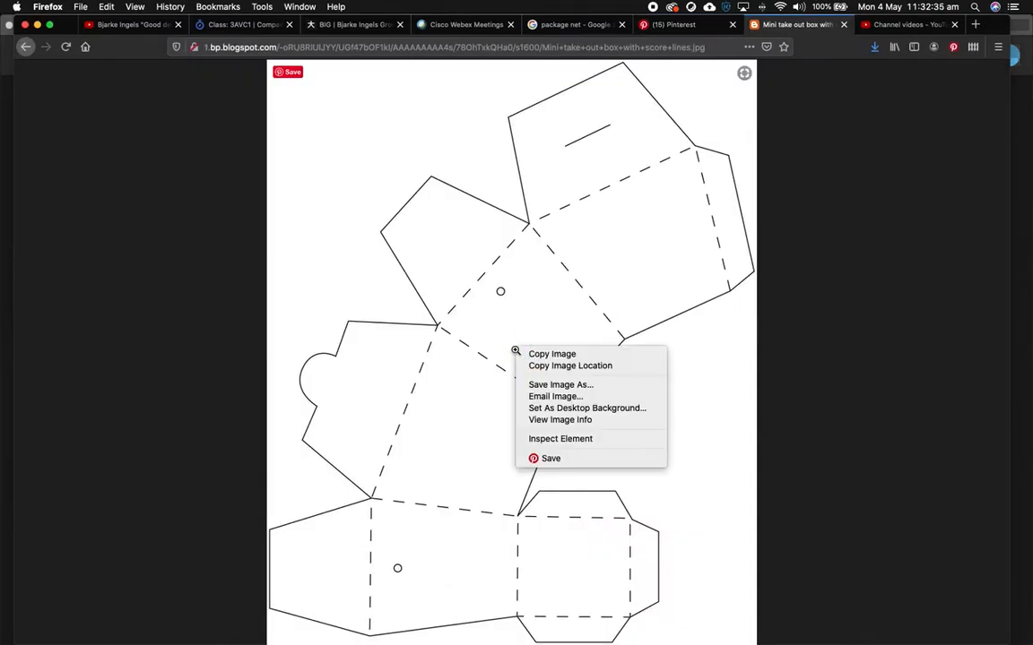
{"action": "left_click", "coordinate": [548, 385]}
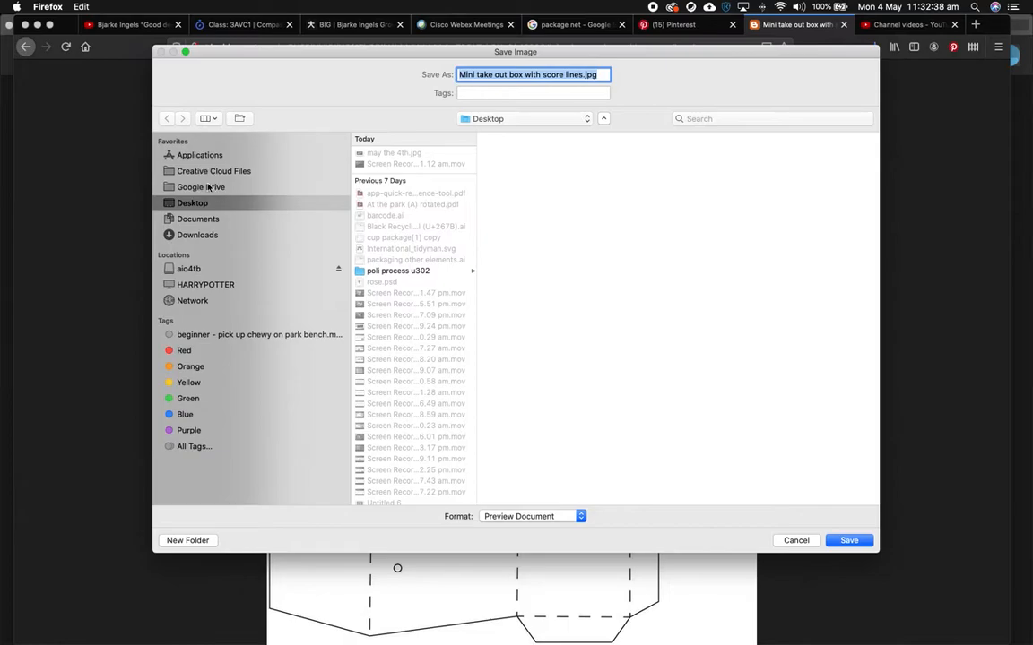
{"action": "left_click", "coordinate": [208, 186]}
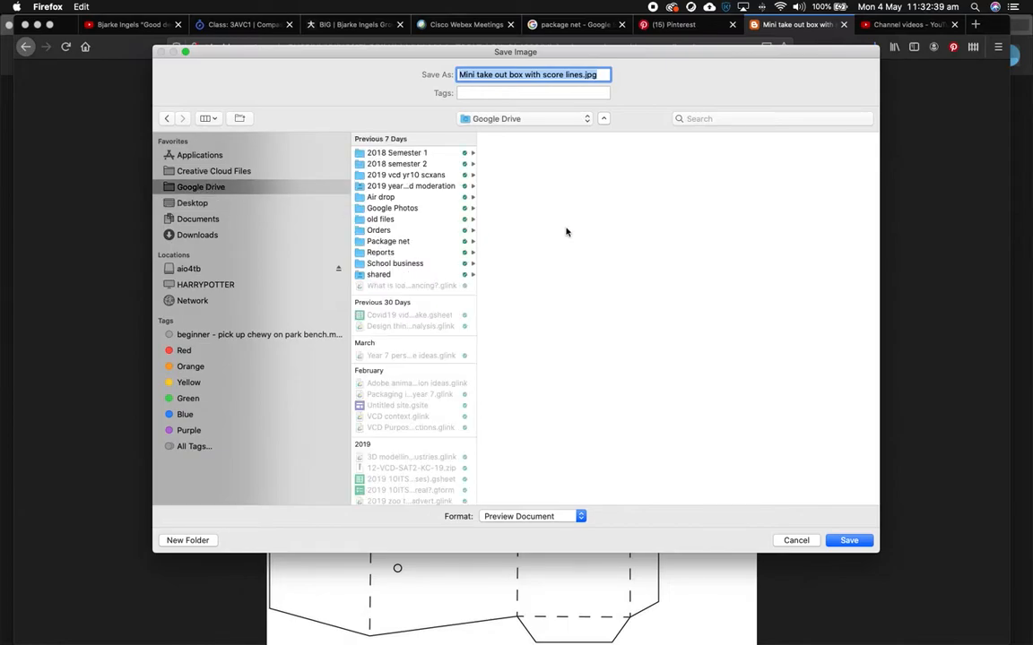
{"action": "left_click", "coordinate": [179, 200]}
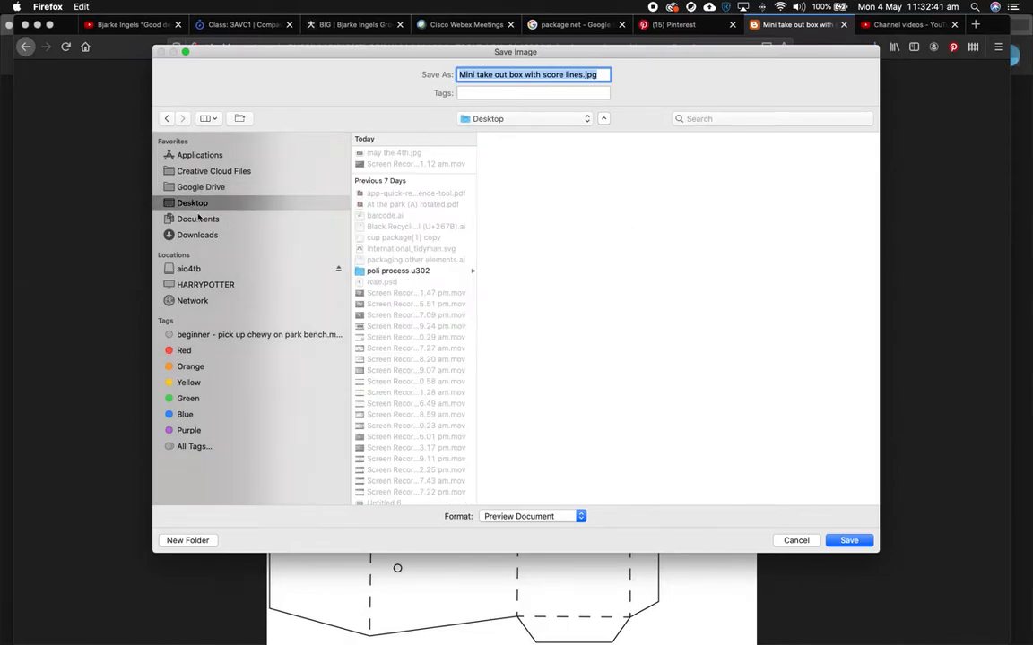
{"action": "left_click", "coordinate": [203, 541]}
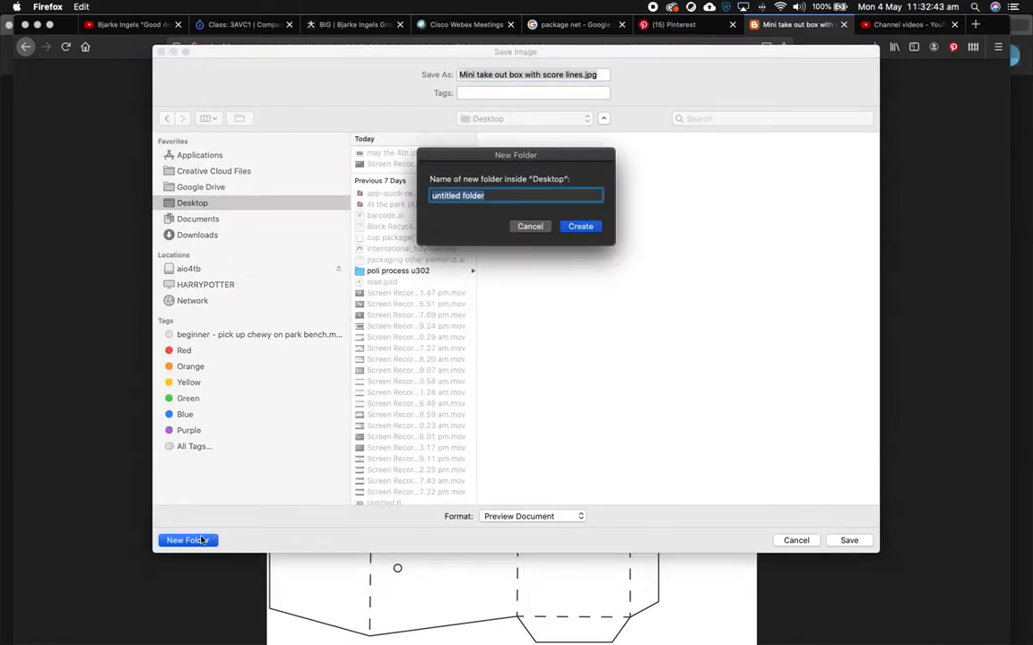
{"action": "type", "text": "temp"}
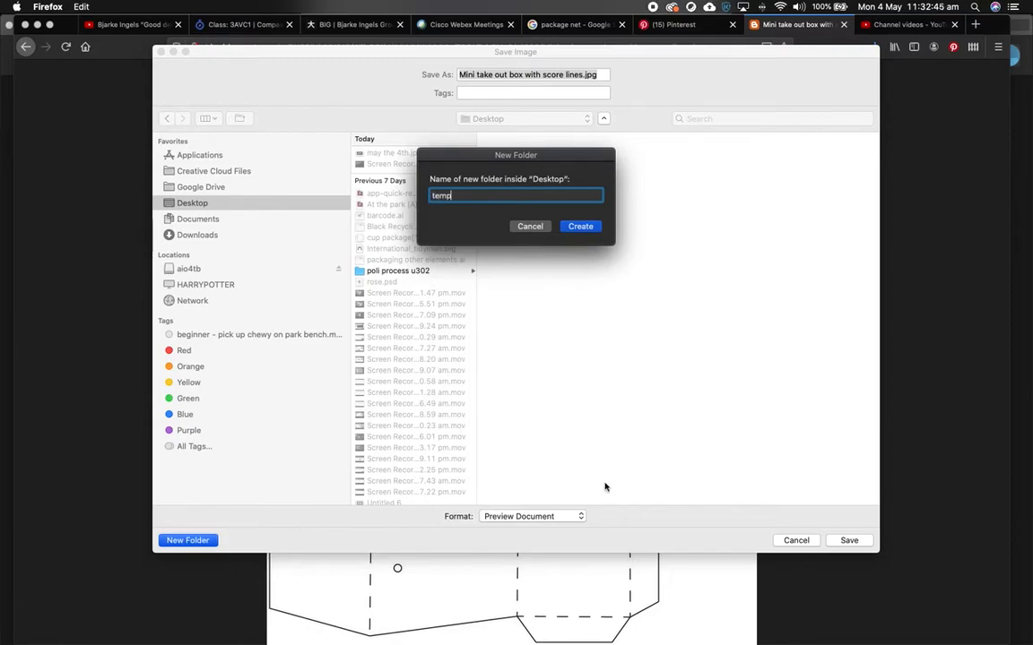
{"action": "left_click", "coordinate": [580, 227]}
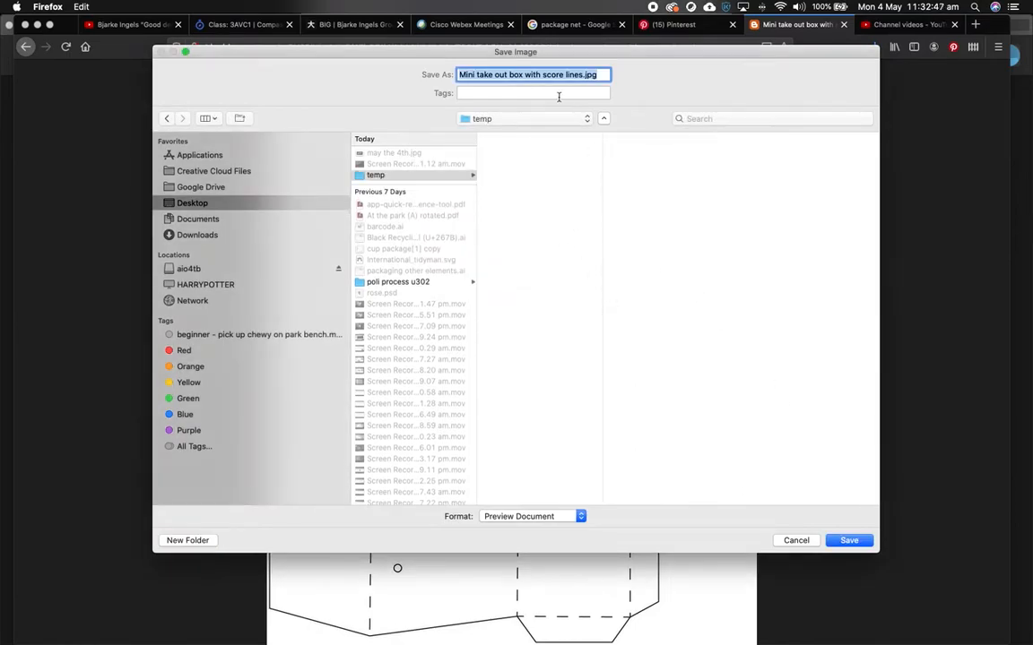
{"action": "left_click", "coordinate": [849, 540]}
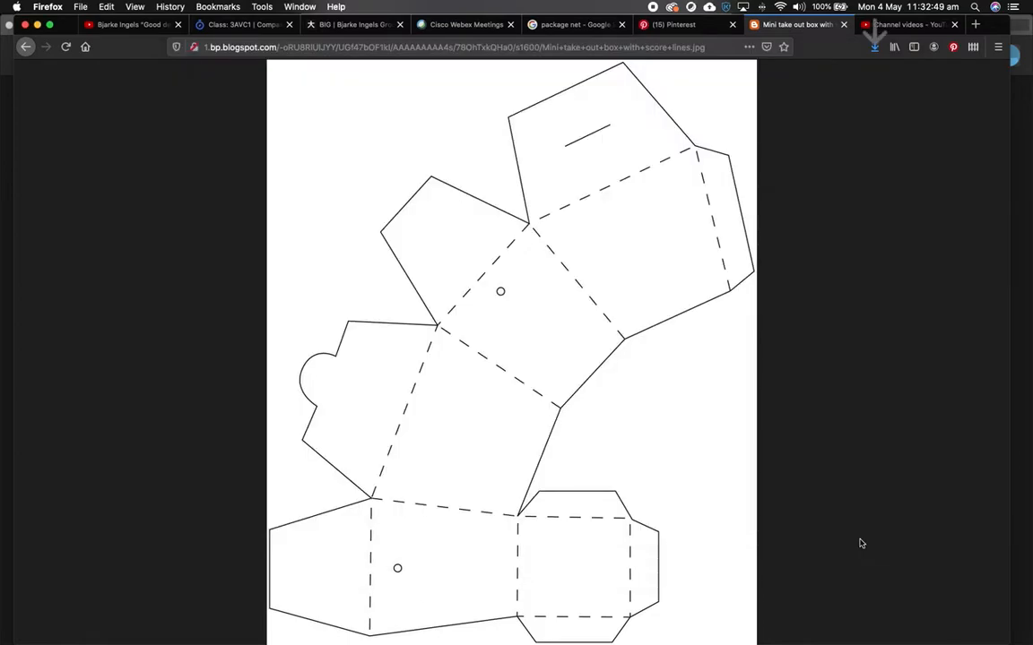
- Switch to Illustrator and create a landscape A3 document, 420 x 297 mm, with one artboard
{"action": "mouse_move", "coordinate": [659, 632]}
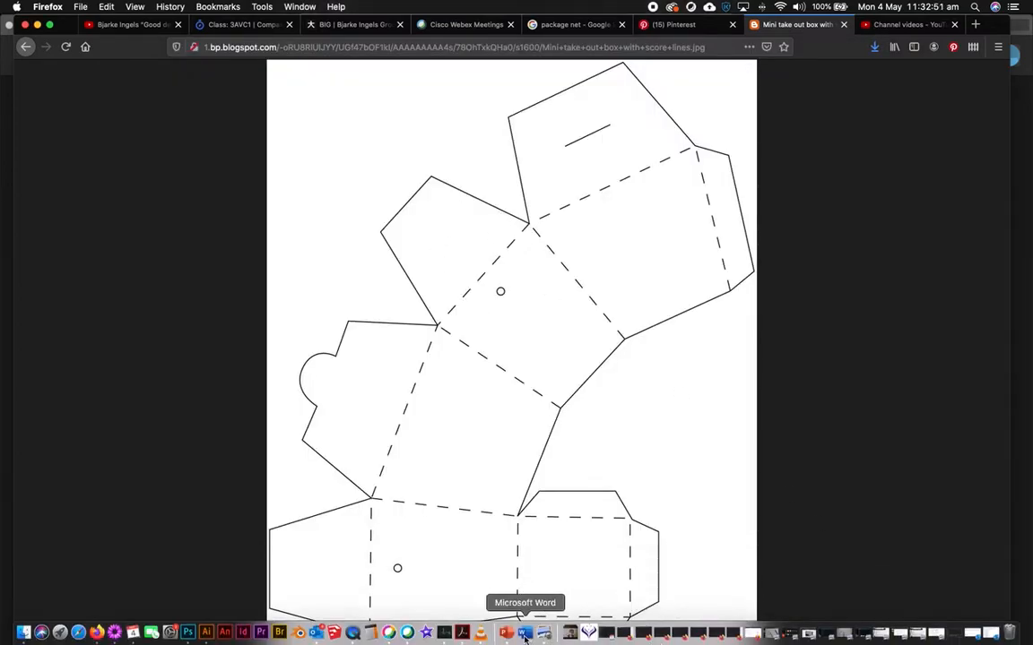
{"action": "left_click", "coordinate": [206, 633]}
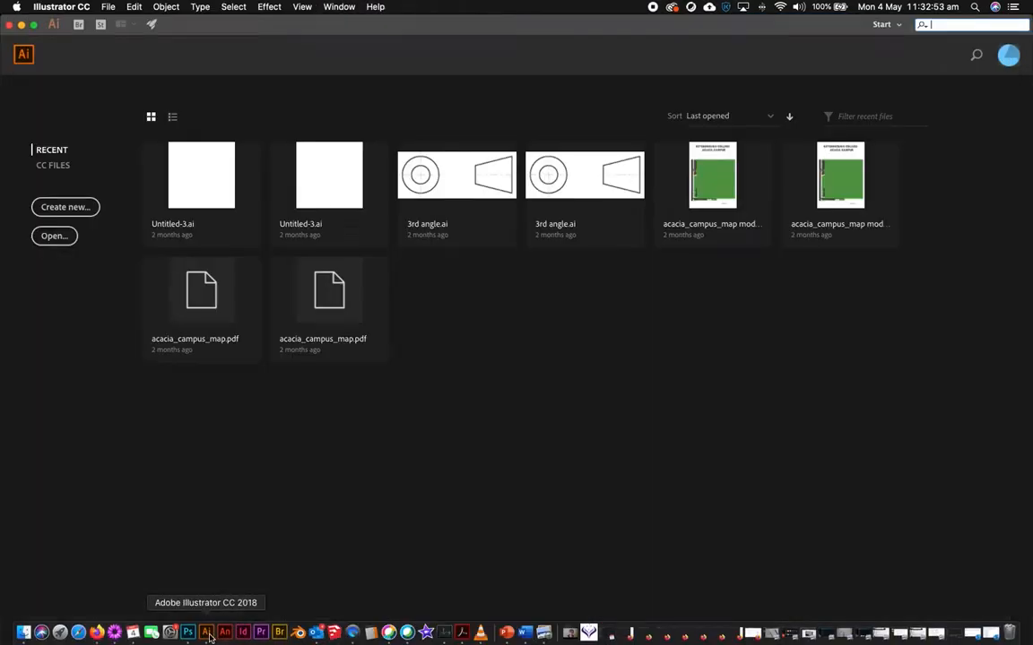
{"action": "left_click", "coordinate": [64, 206]}
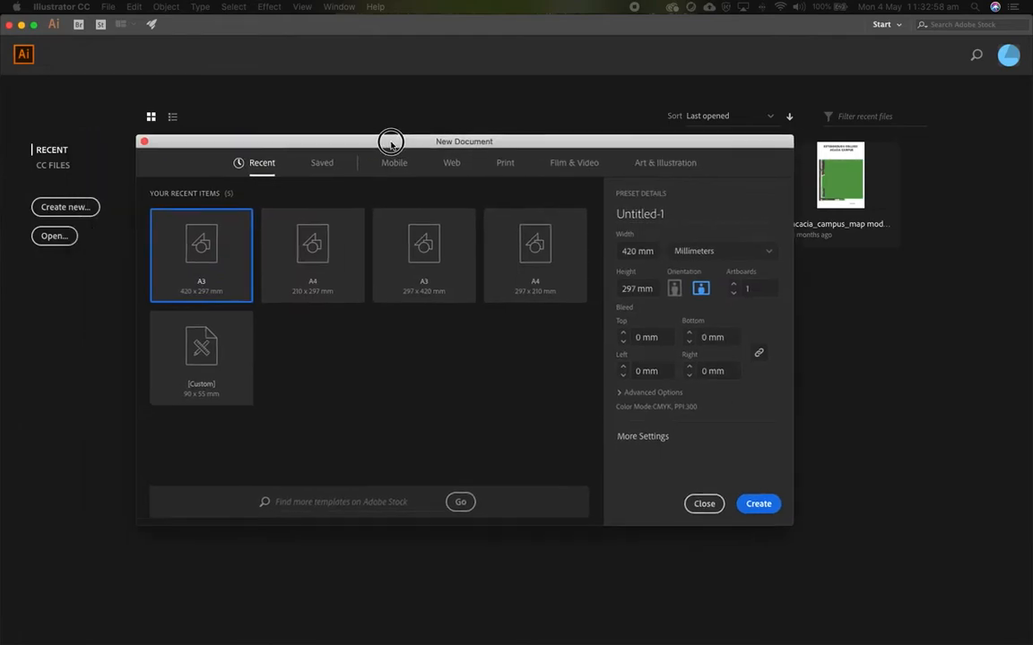
{"action": "left_click_drag", "start_coordinate": [392, 139], "coordinate": [460, 135]}
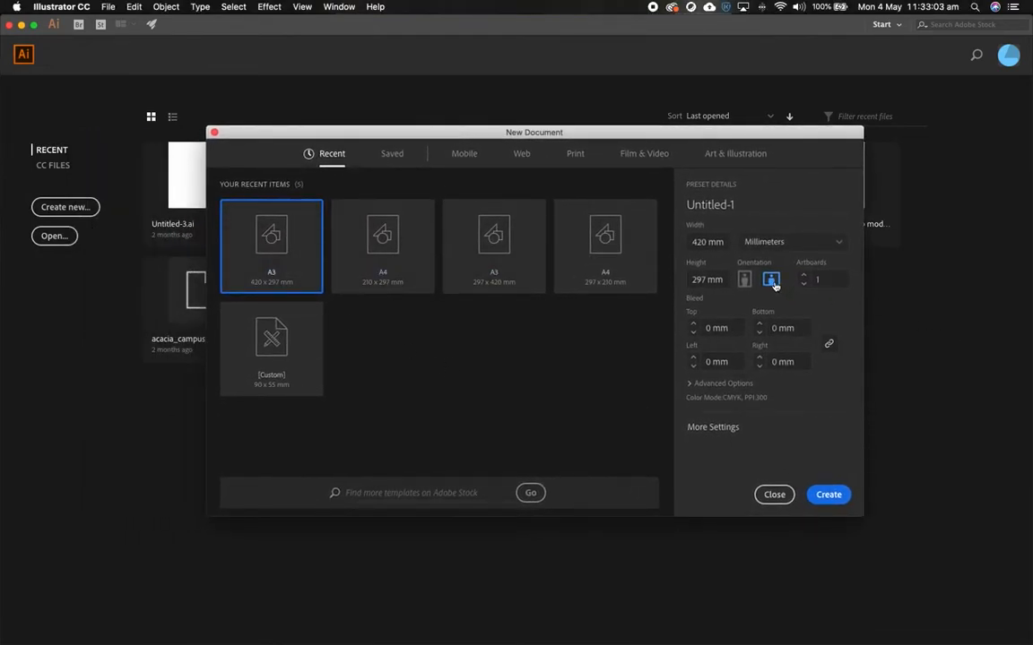
{"action": "left_click", "coordinate": [829, 495]}
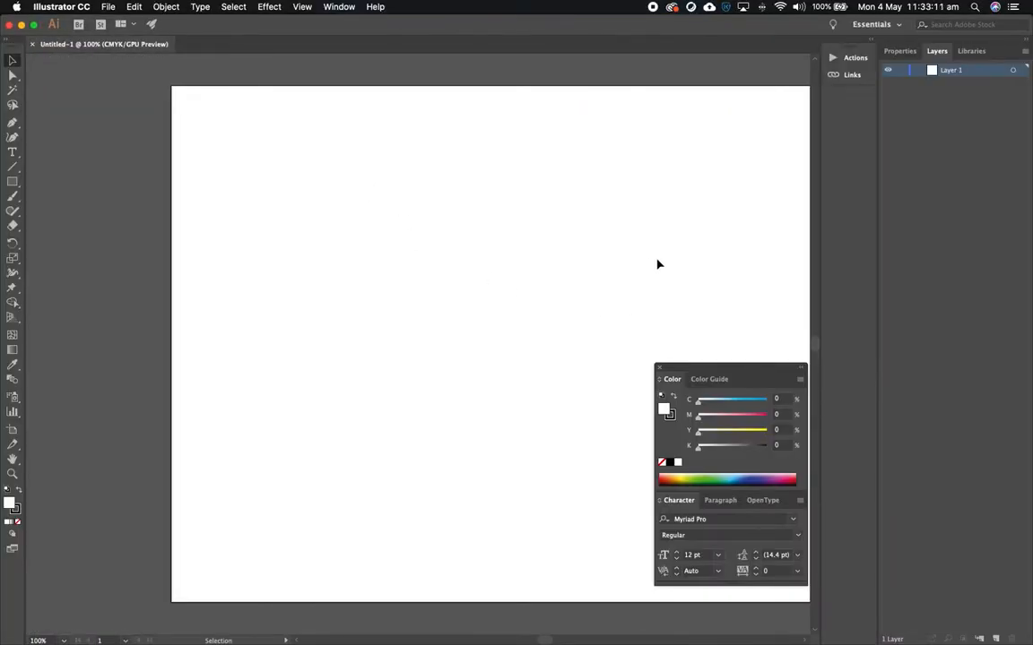
- Choose the Essentials workspace for the new document
{"action": "left_click_drag", "start_coordinate": [664, 250], "coordinate": [551, 239]}
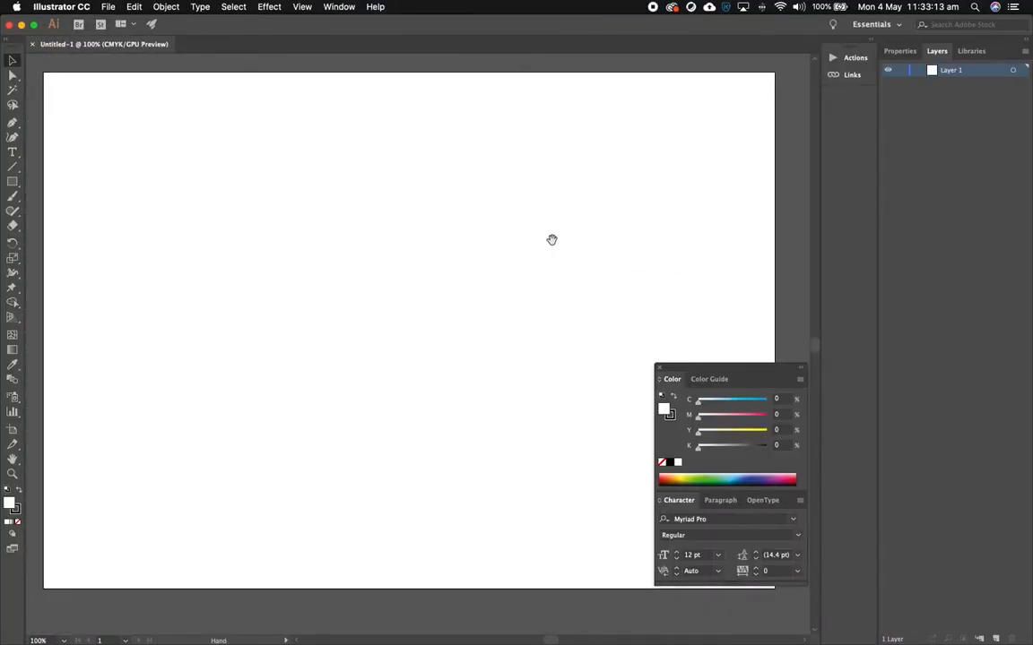
{"action": "left_click", "coordinate": [895, 27]}
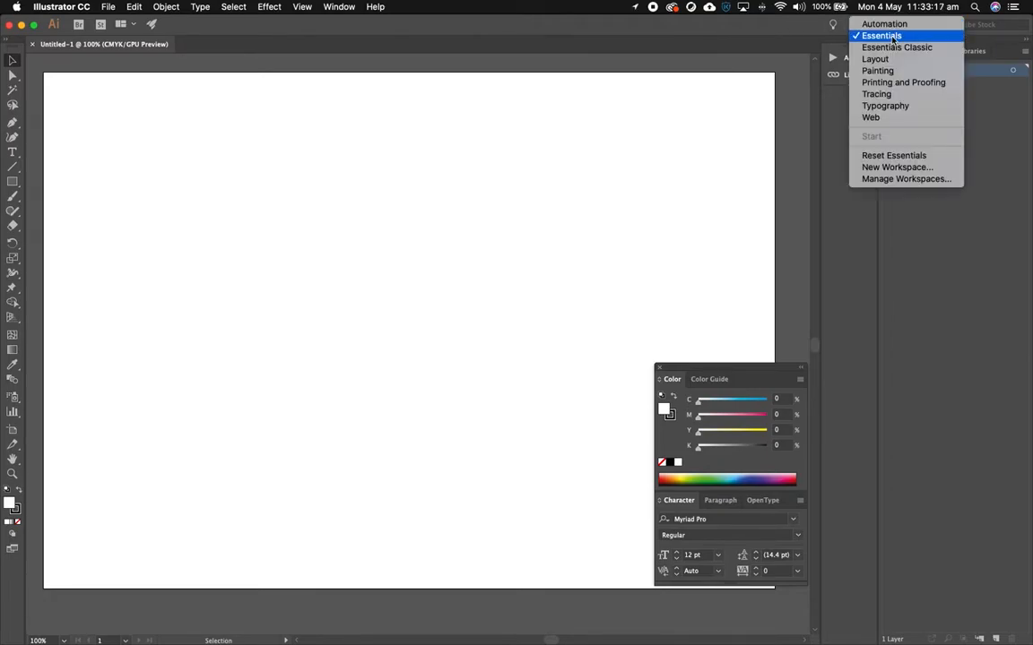
{"action": "left_click", "coordinate": [882, 36]}
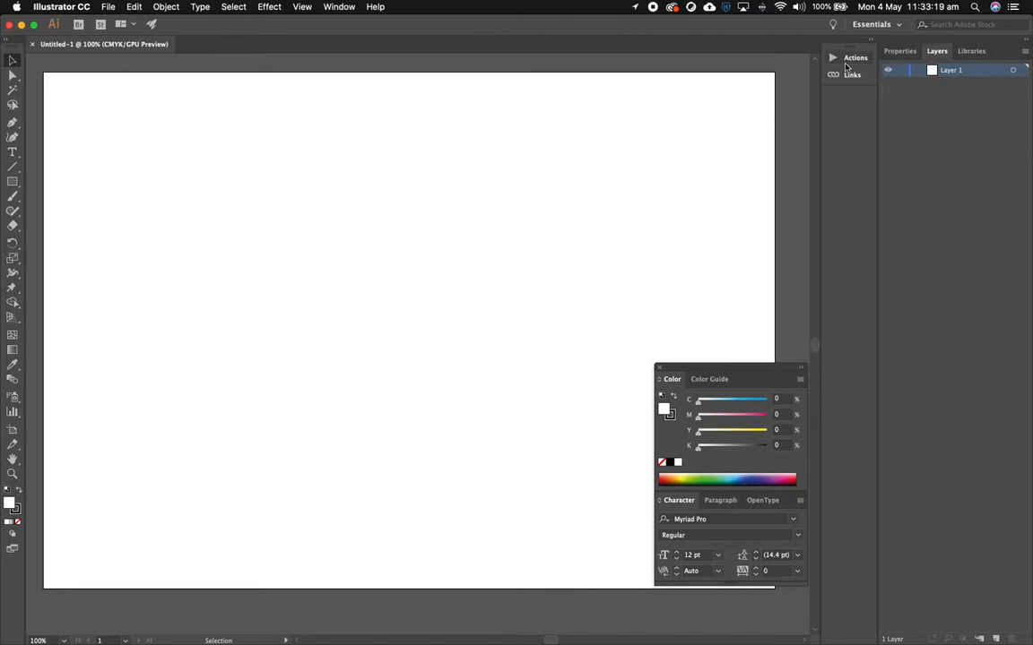
- Place "Mini take out box with score lines.jpg" from the Desktop temp folder as a linked image, filling nearly the artboard's full height
{"action": "left_click", "coordinate": [109, 8]}
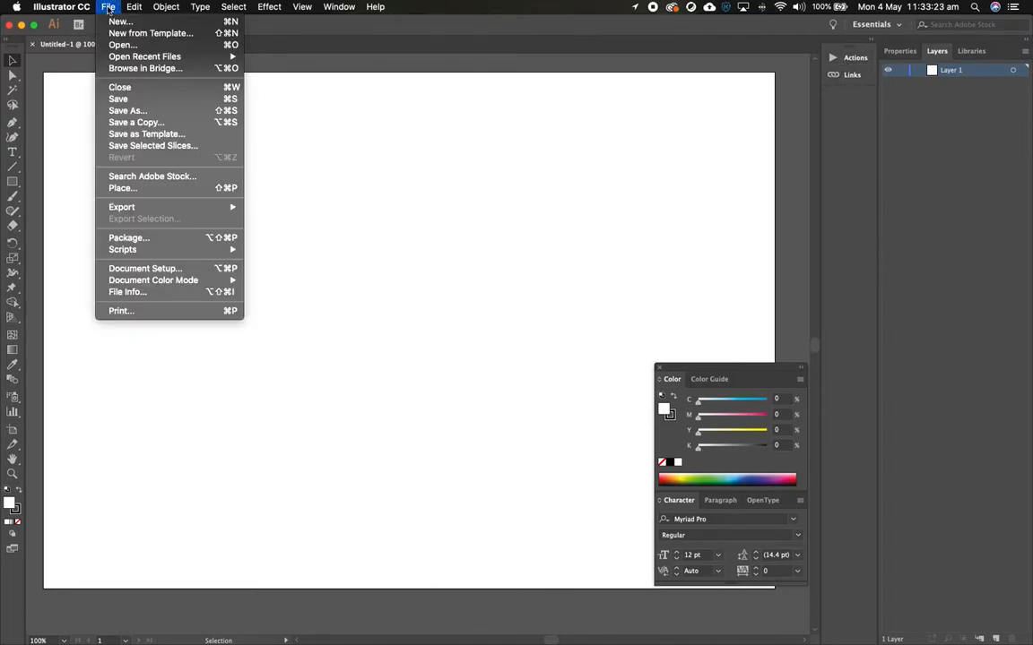
{"action": "left_click", "coordinate": [123, 188]}
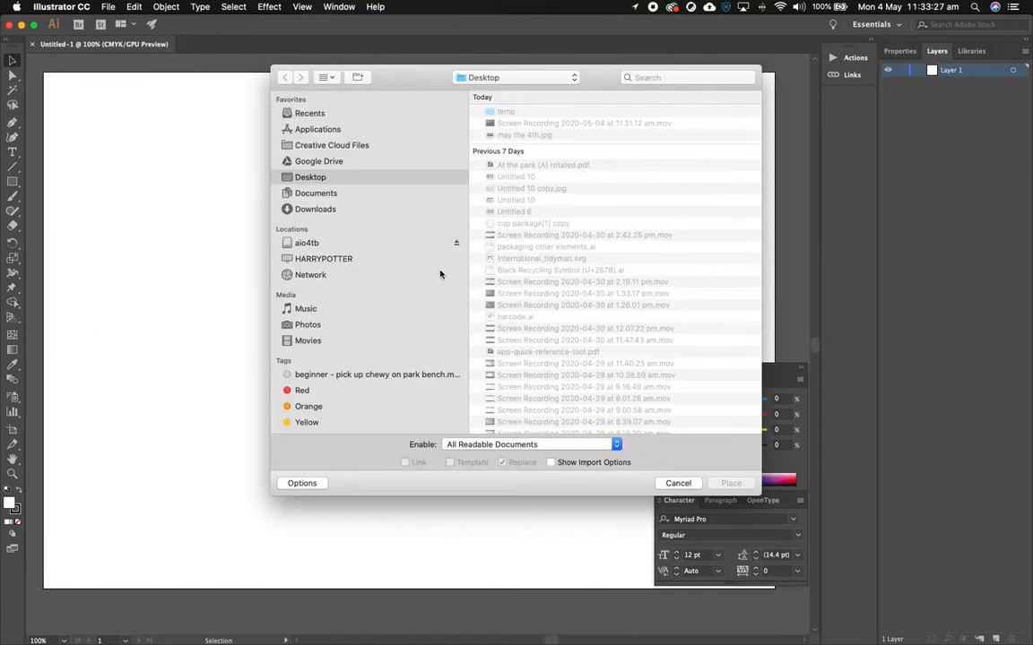
{"action": "left_click", "coordinate": [507, 113]}
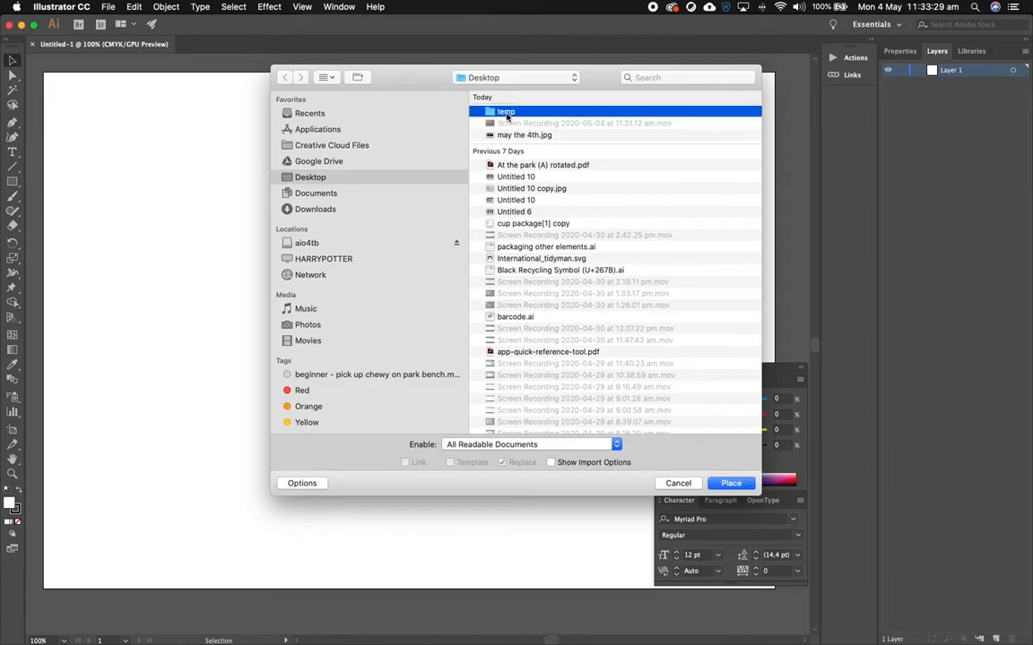
{"action": "double_click", "coordinate": [506, 113]}
{"action": "left_click", "coordinate": [534, 113]}
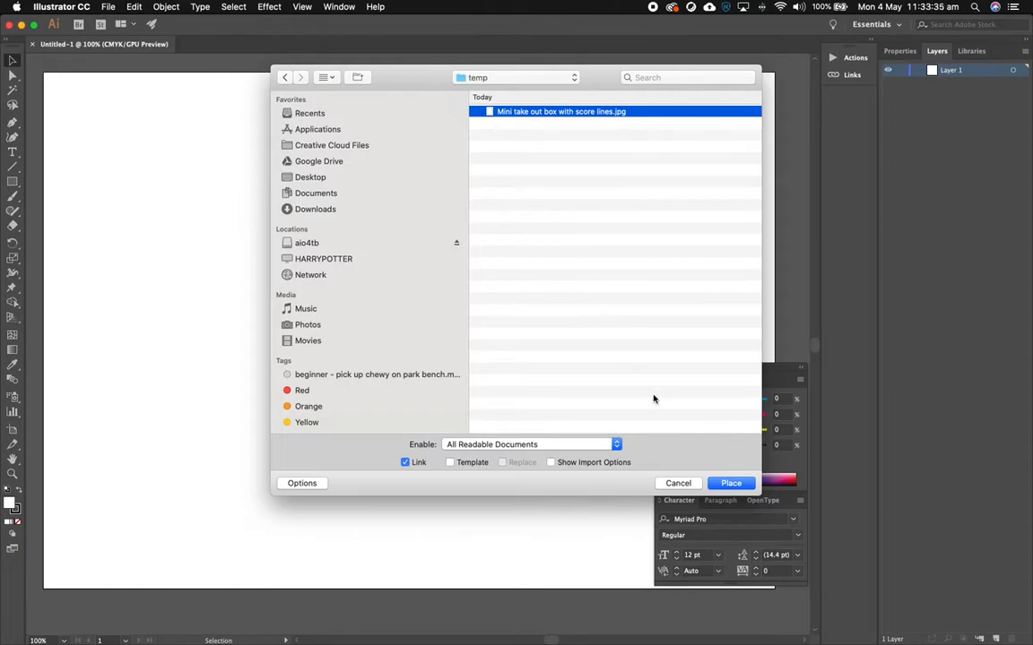
{"action": "left_click", "coordinate": [730, 485]}
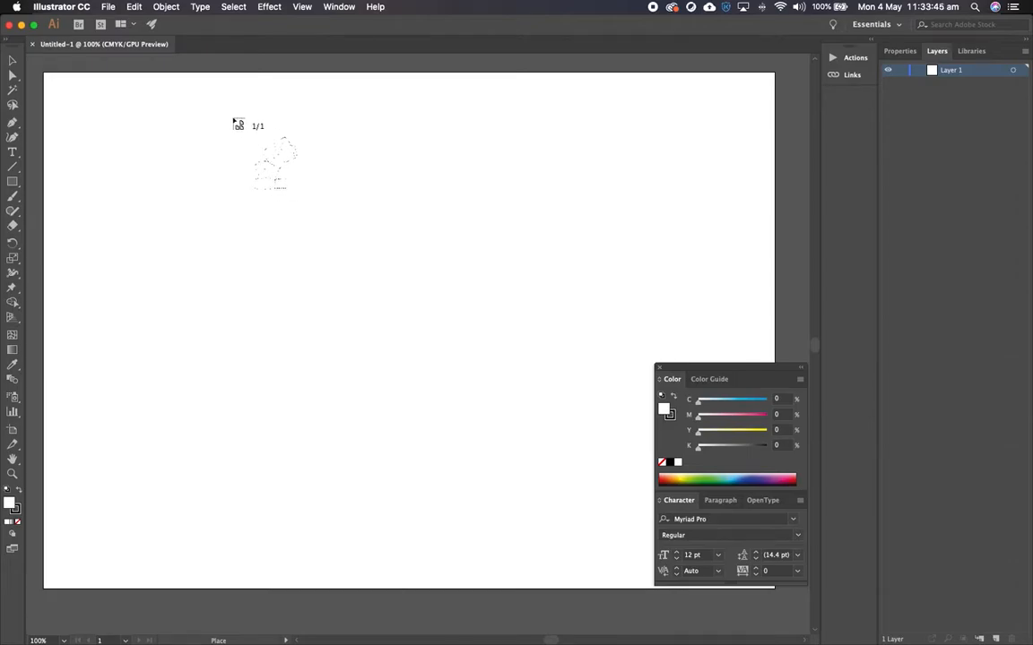
{"action": "left_click_drag", "start_coordinate": [149, 81], "coordinate": [581, 581]}
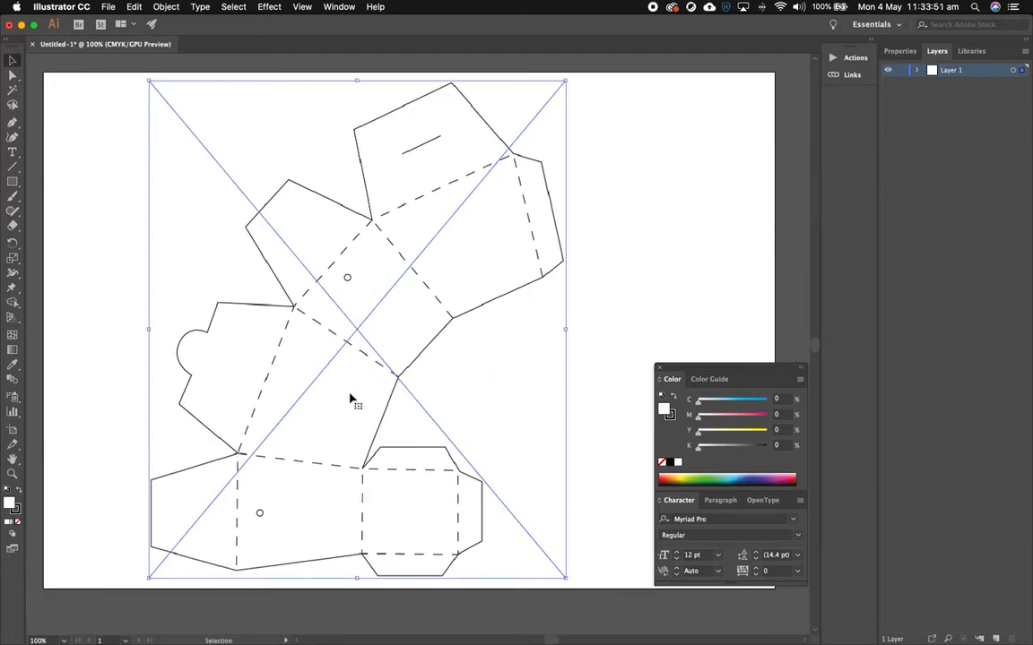
{"action": "left_click", "coordinate": [580, 257]}
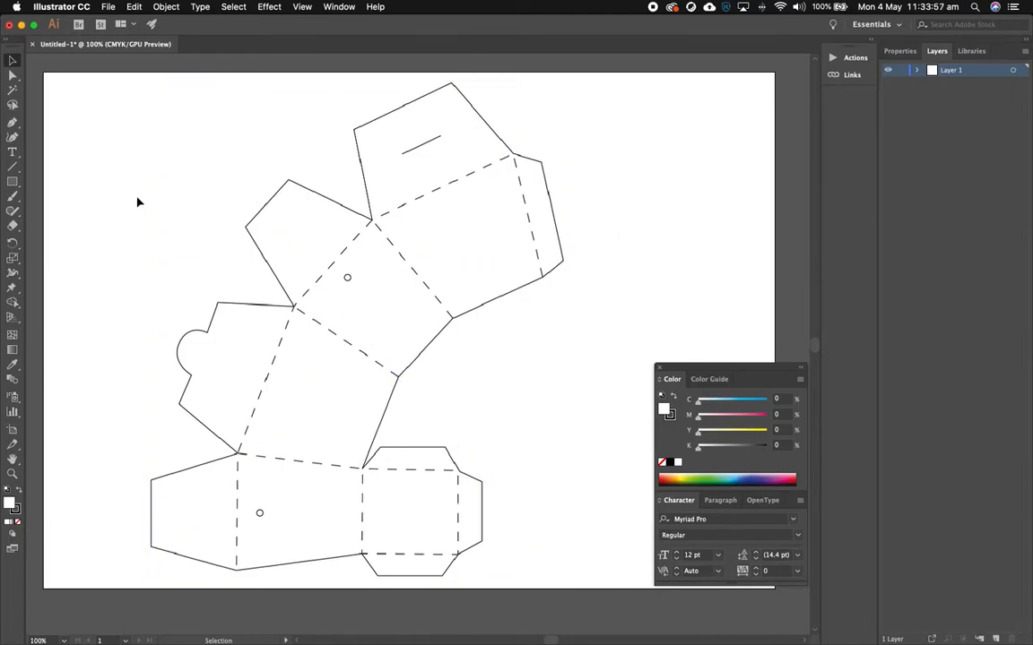
- Measure the short solid edge of the net's central panel between its two fold lines with the Measure tool
{"action": "left_click", "coordinate": [14, 366]}
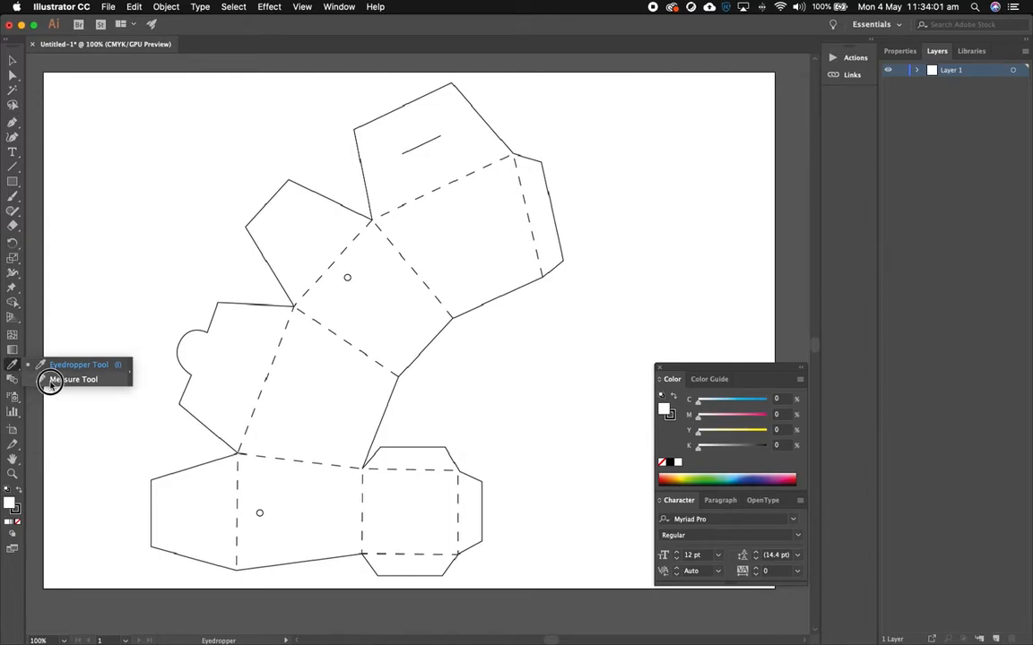
{"action": "left_click", "coordinate": [54, 381]}
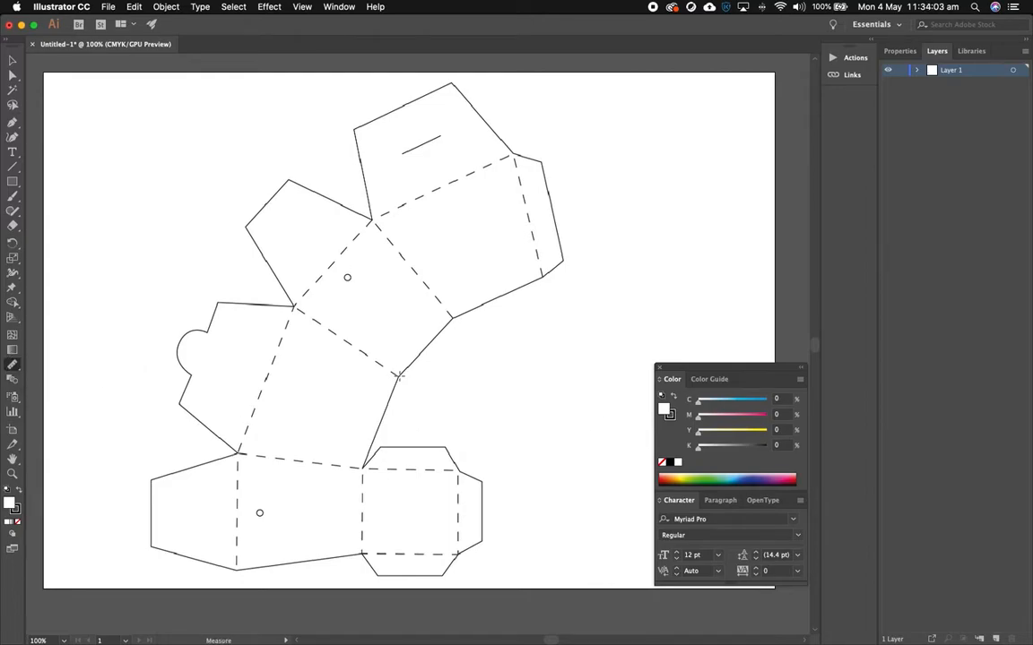
{"action": "left_click_drag", "start_coordinate": [397, 377], "coordinate": [452, 319]}
{"action": "left_click", "coordinate": [899, 51]}
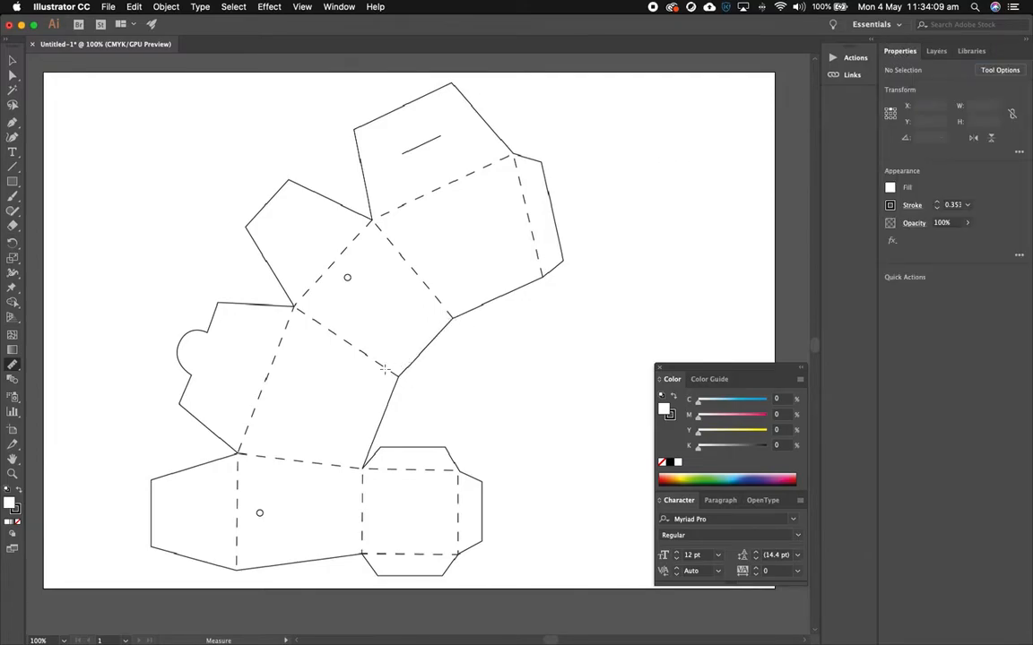
{"action": "left_click_drag", "start_coordinate": [399, 378], "coordinate": [452, 318]}
- Display the Info panel directly above the Color panel and remeasure the central panel's short solid edge
{"action": "left_click", "coordinate": [337, 7]}
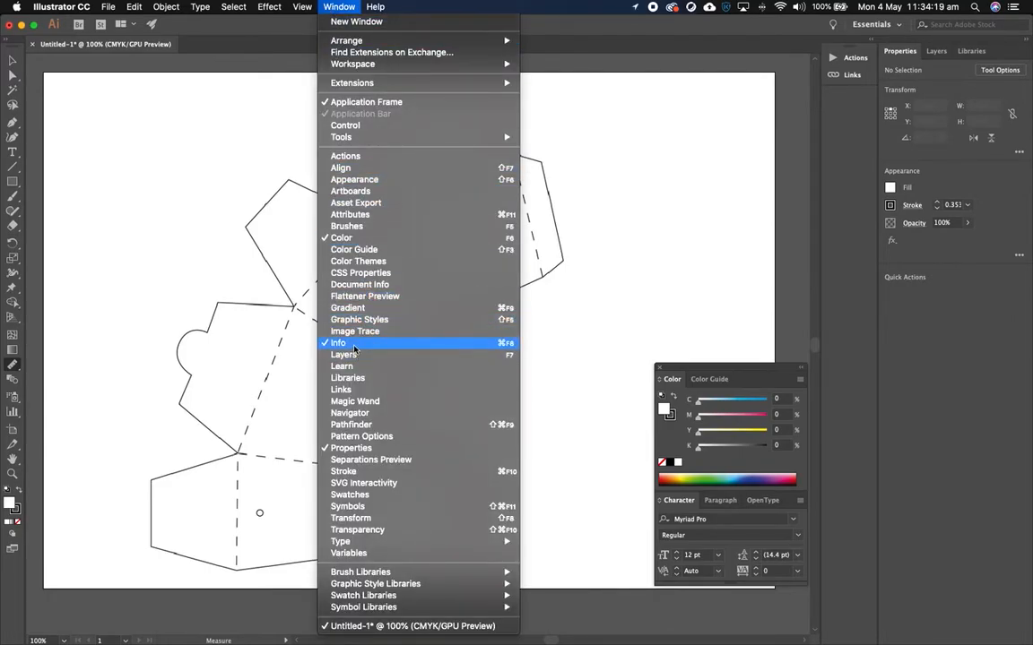
{"action": "left_click", "coordinate": [339, 7]}
{"action": "left_click", "coordinate": [338, 8]}
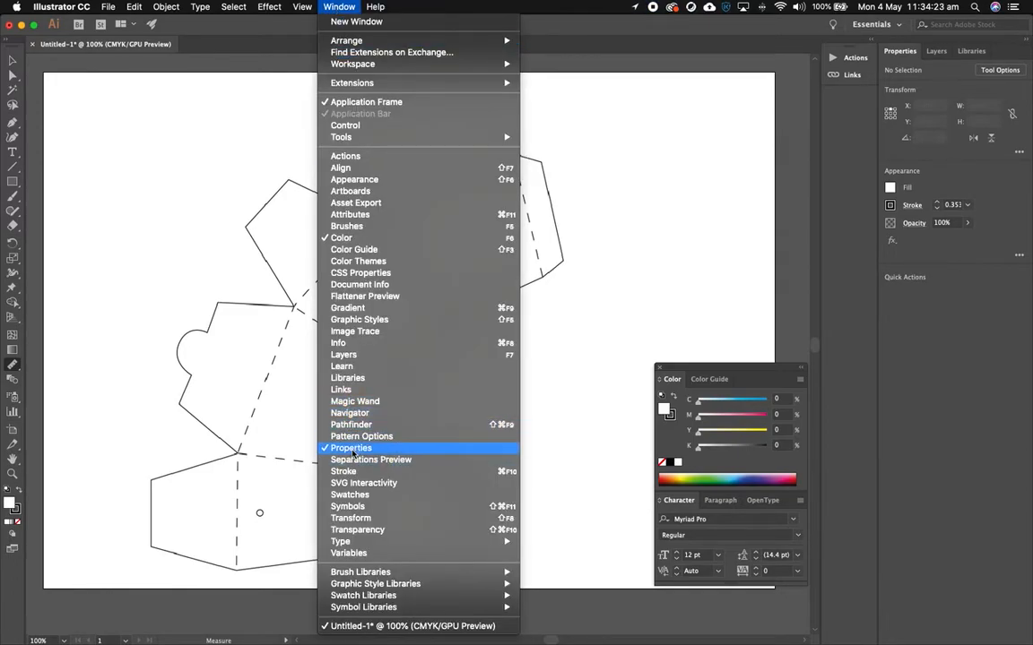
{"action": "left_click", "coordinate": [350, 346]}
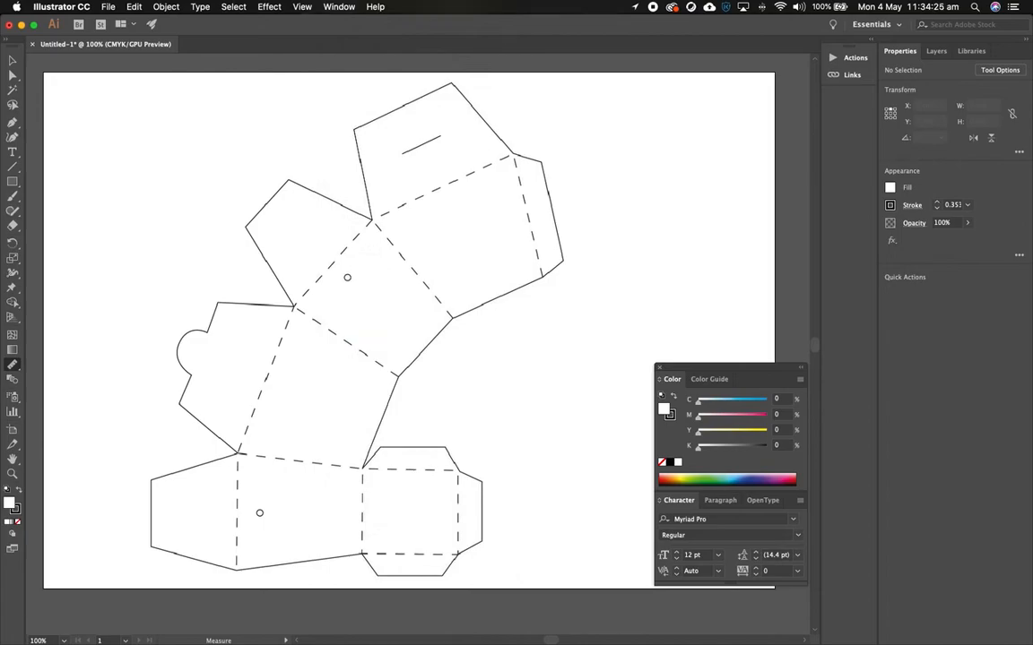
{"action": "left_click_drag", "start_coordinate": [255, 243], "coordinate": [740, 297]}
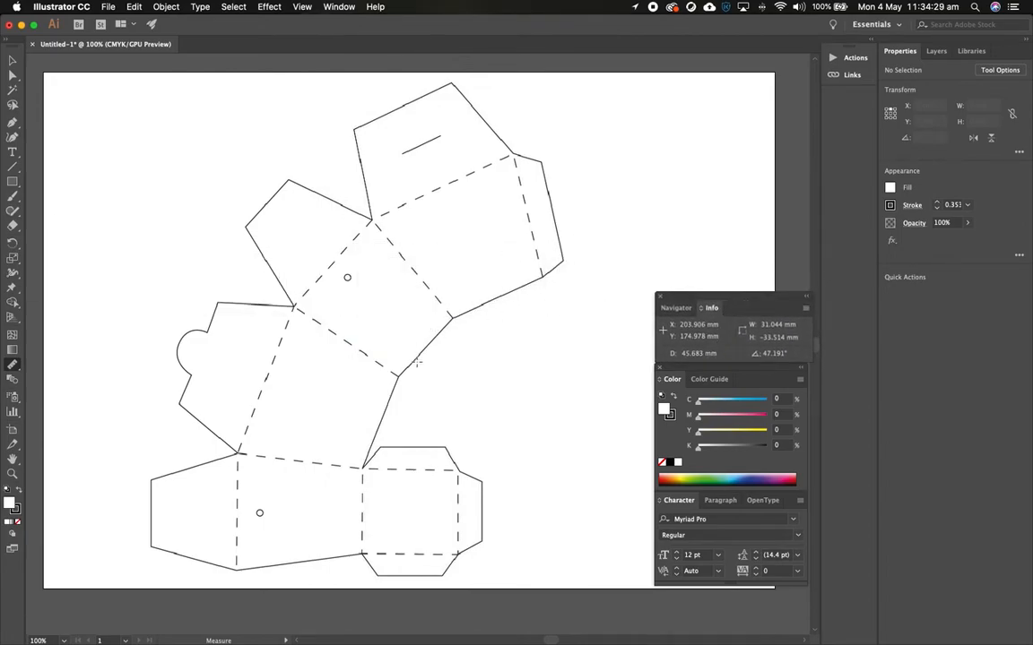
{"action": "left_click_drag", "start_coordinate": [397, 376], "coordinate": [452, 318]}
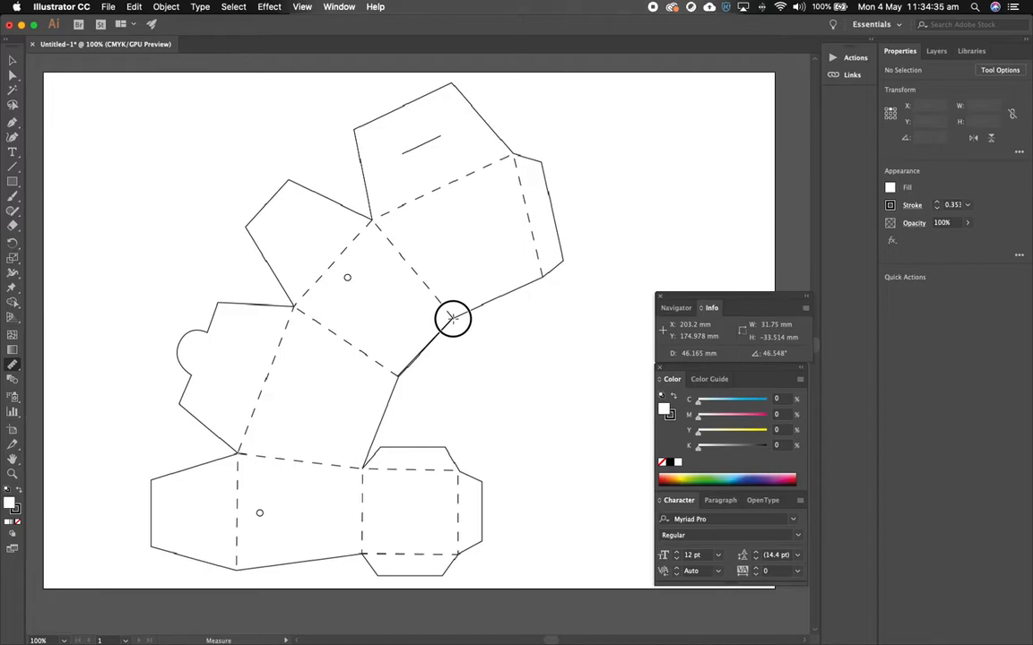
{"action": "mouse_move", "coordinate": [453, 318]}
{"action": "left_mouse_down"}
{"action": "mouse_move", "coordinate": [513, 289]}
{"action": "mouse_move", "coordinate": [572, 240]}
{"action": "mouse_move", "coordinate": [480, 297]}
{"action": "mouse_move", "coordinate": [673, 356]}
{"action": "mouse_move", "coordinate": [455, 341]}
{"action": "mouse_move", "coordinate": [454, 318]}
{"action": "left_mouse_up"}
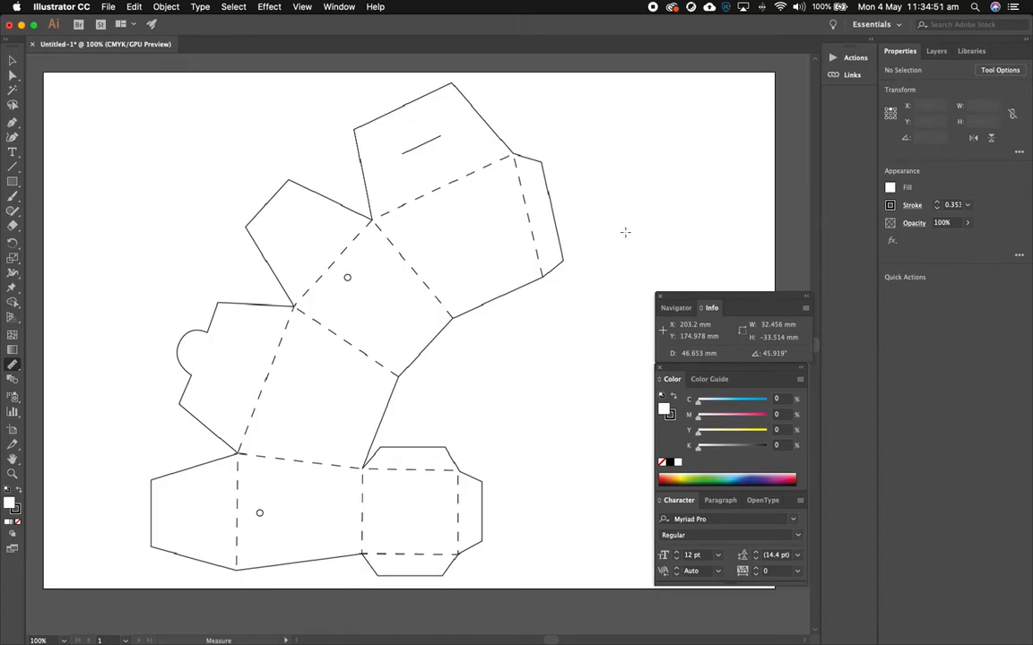
- Dim the images on the net's layer to 50% and make the layer non-printing, keeping it locked
{"action": "left_click", "coordinate": [936, 53]}
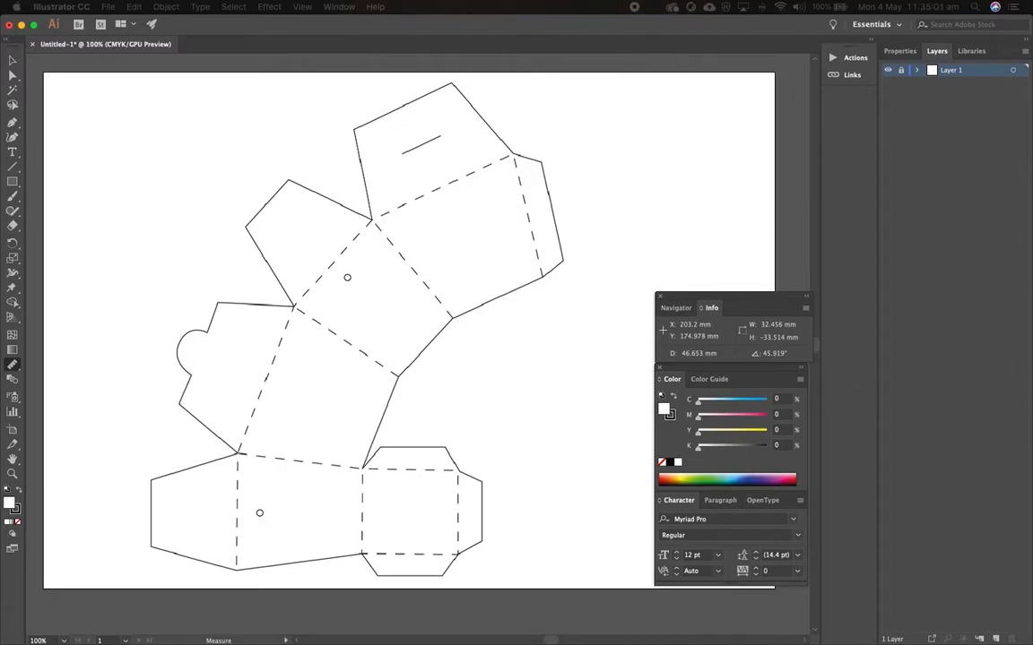
{"action": "left_click_drag", "start_coordinate": [1, 99], "coordinate": [410, 203]}
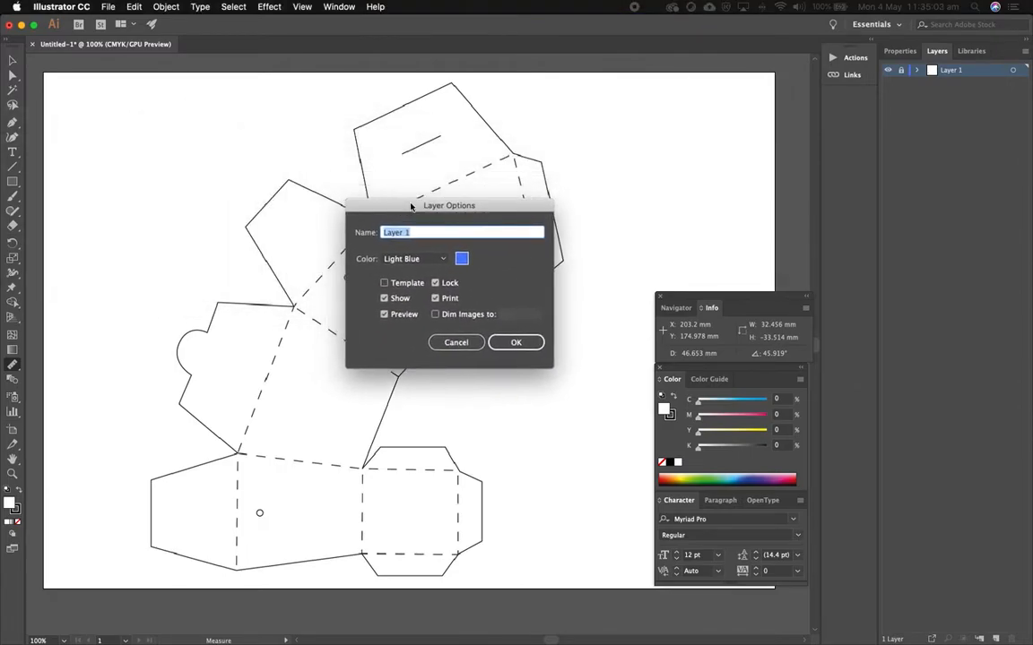
{"action": "left_click", "coordinate": [435, 314]}
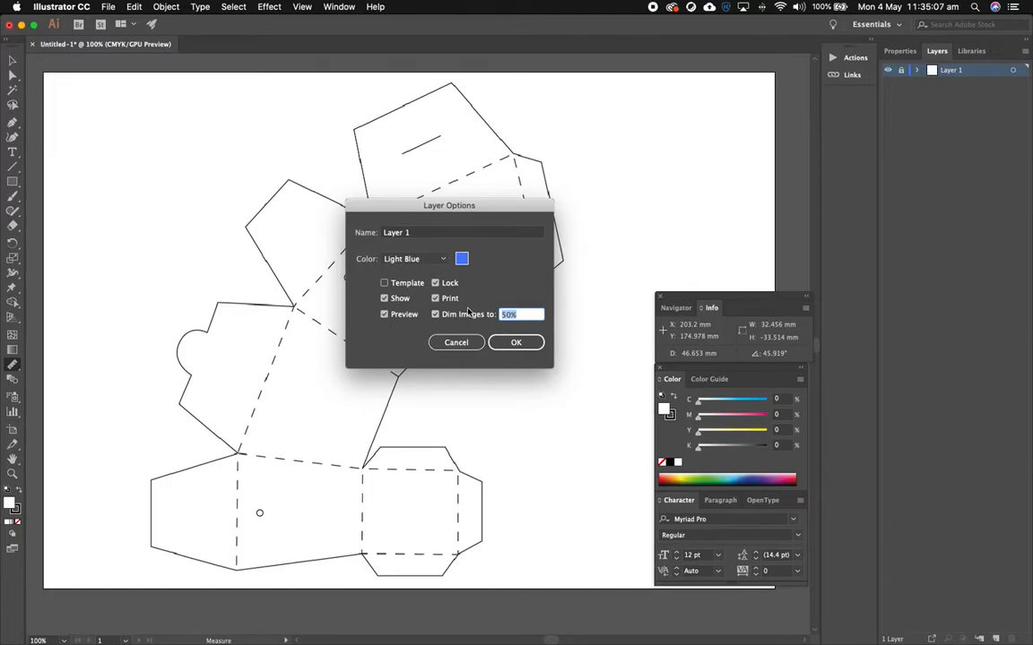
{"action": "left_click", "coordinate": [436, 299]}
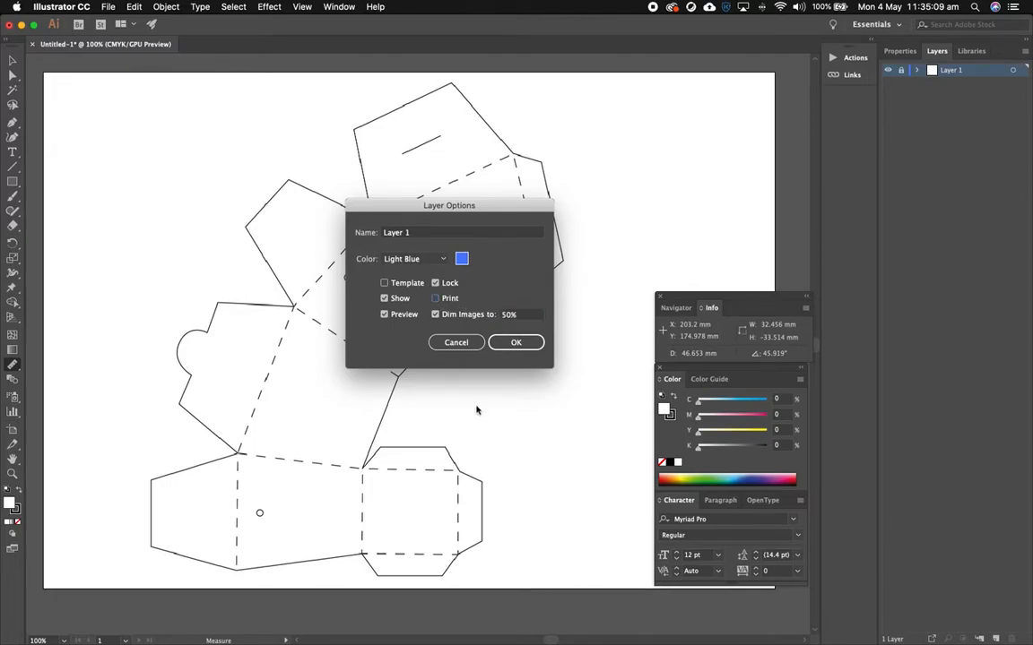
{"action": "left_click", "coordinate": [516, 342]}
{"action": "left_click", "coordinate": [514, 344]}
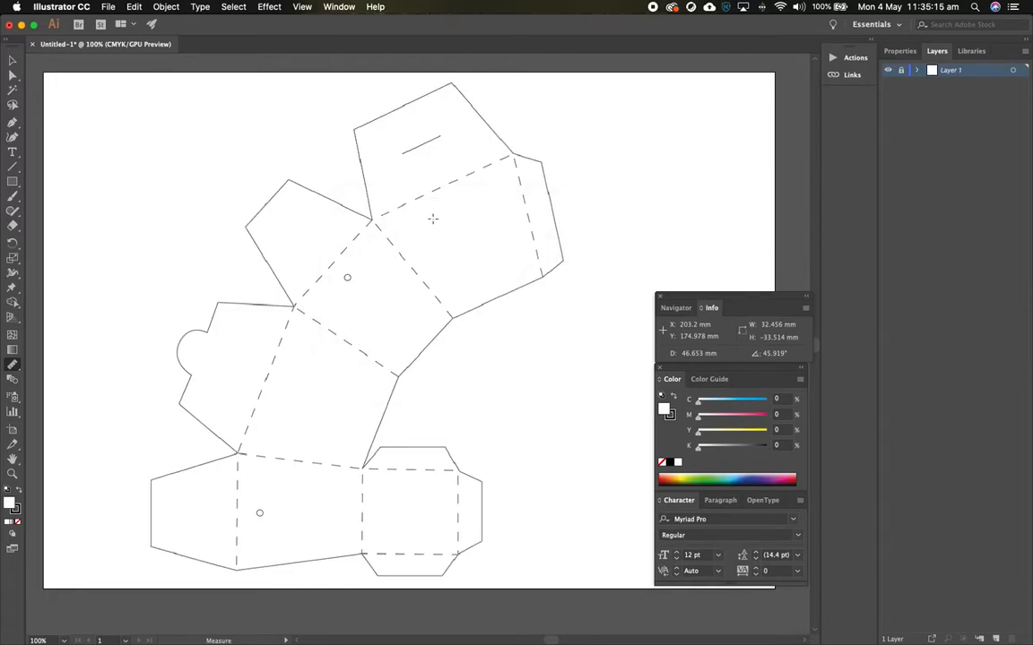
- Rename the layer holding the placed net as "original"
{"action": "double_click", "coordinate": [952, 72]}
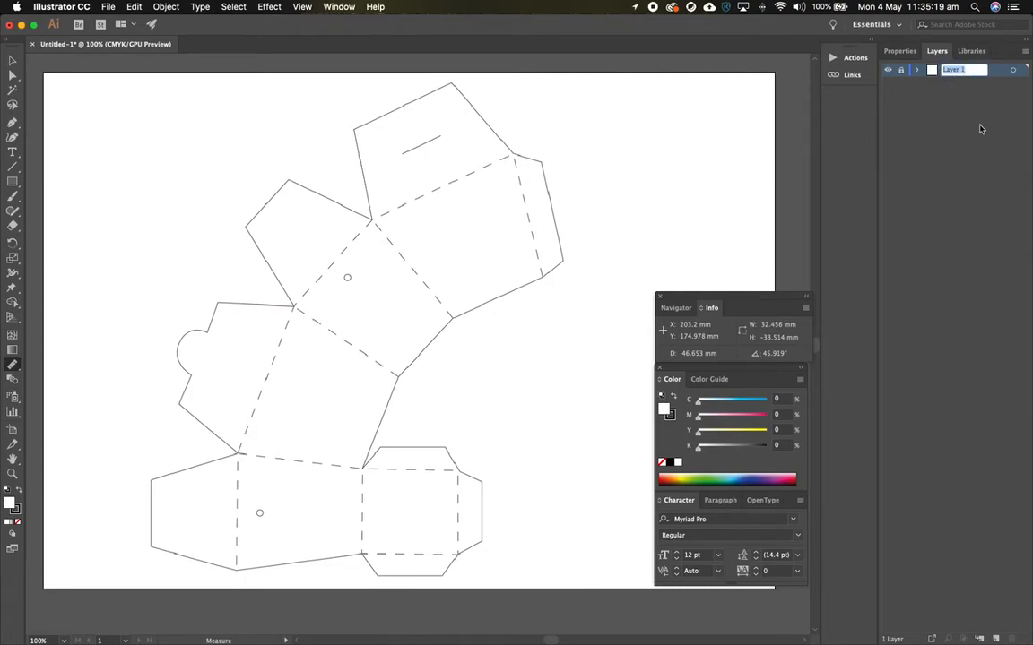
{"action": "type", "text": "original"}
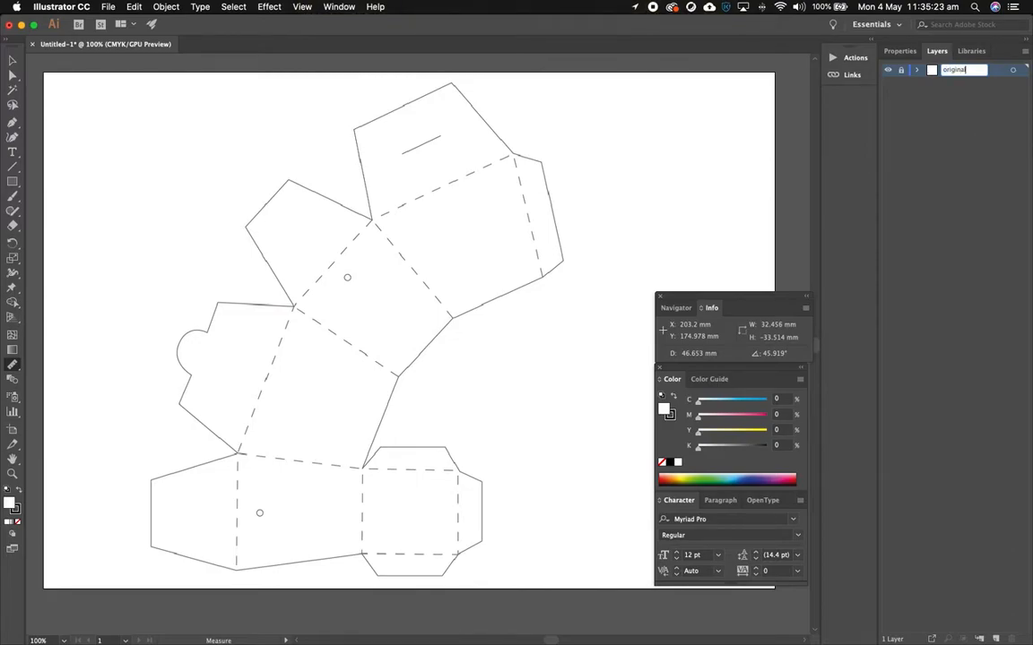
{"action": "key", "text": "Return"}
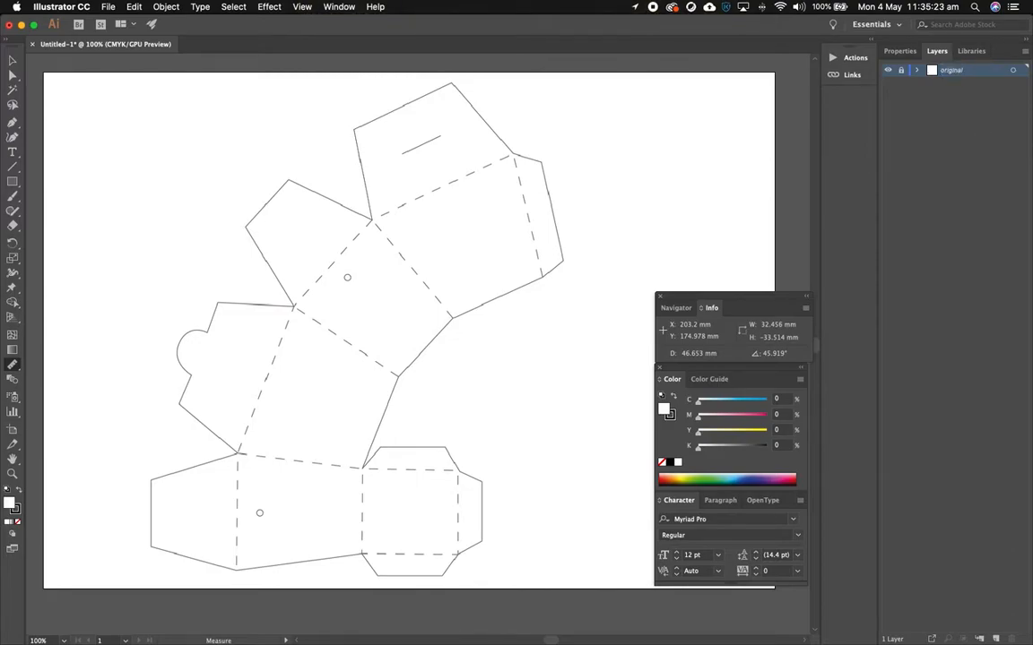
- Add a new layer above "original" and name it "die cut"
{"action": "left_click", "coordinate": [995, 638]}
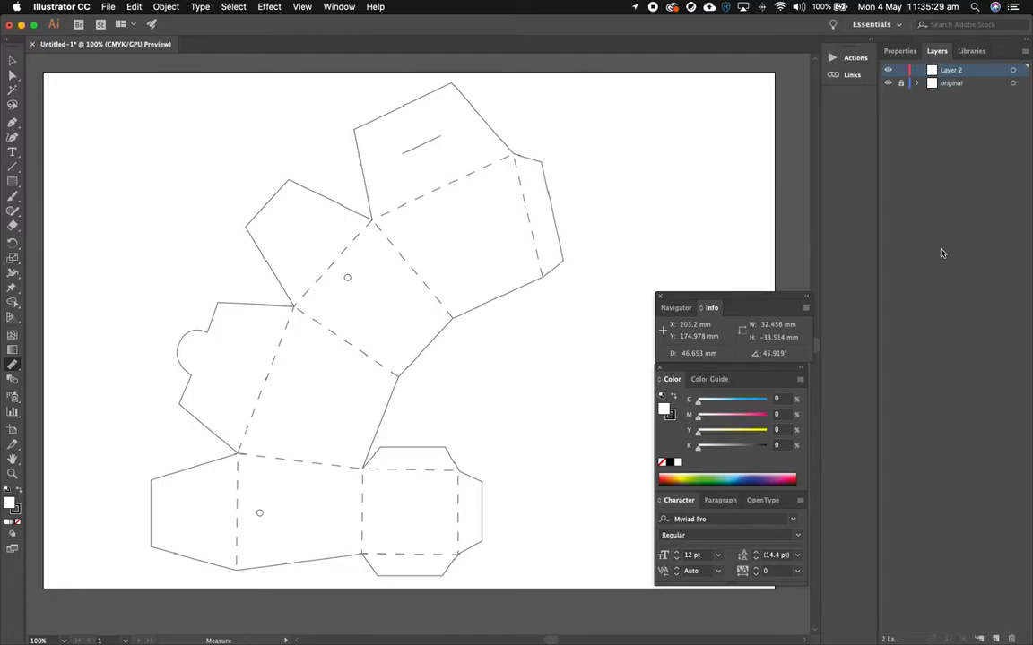
{"action": "double_click", "coordinate": [956, 71]}
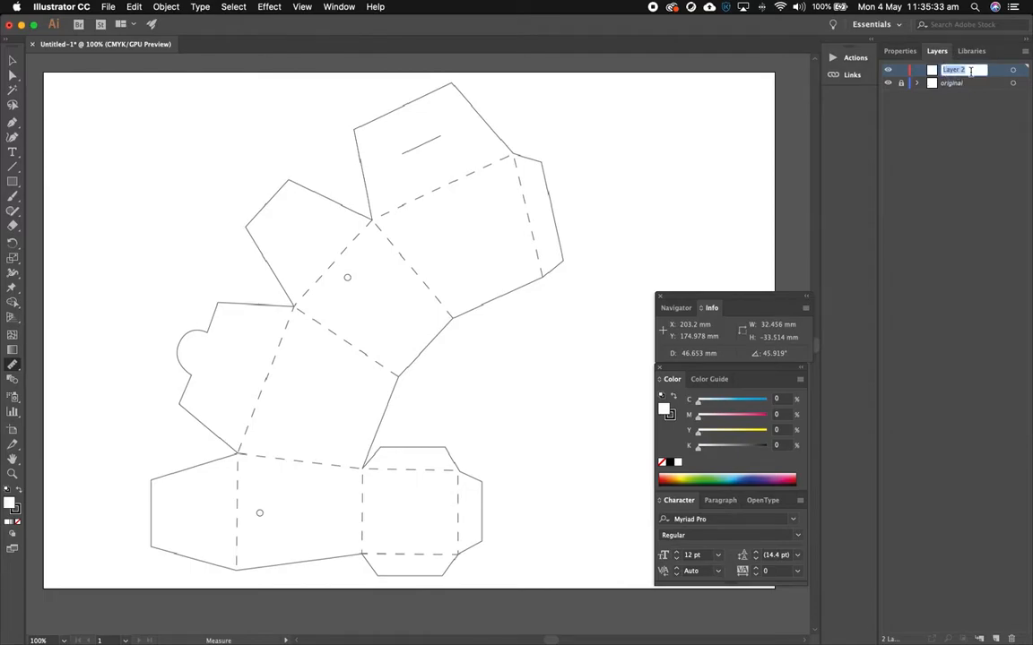
{"action": "type", "text": "pa"}
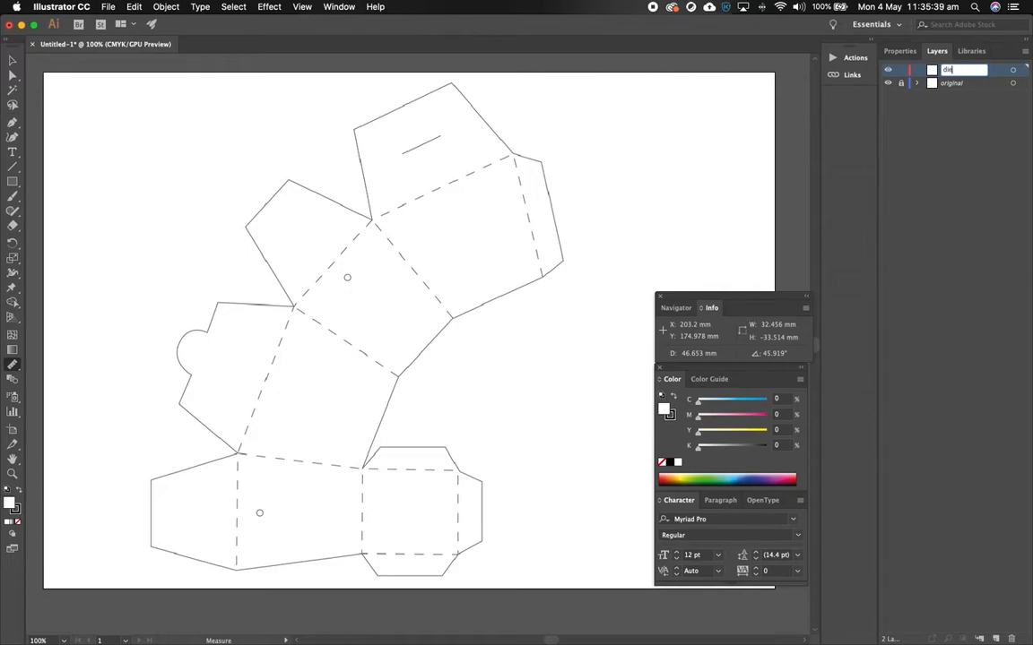
{"action": "key", "text": "Return"}
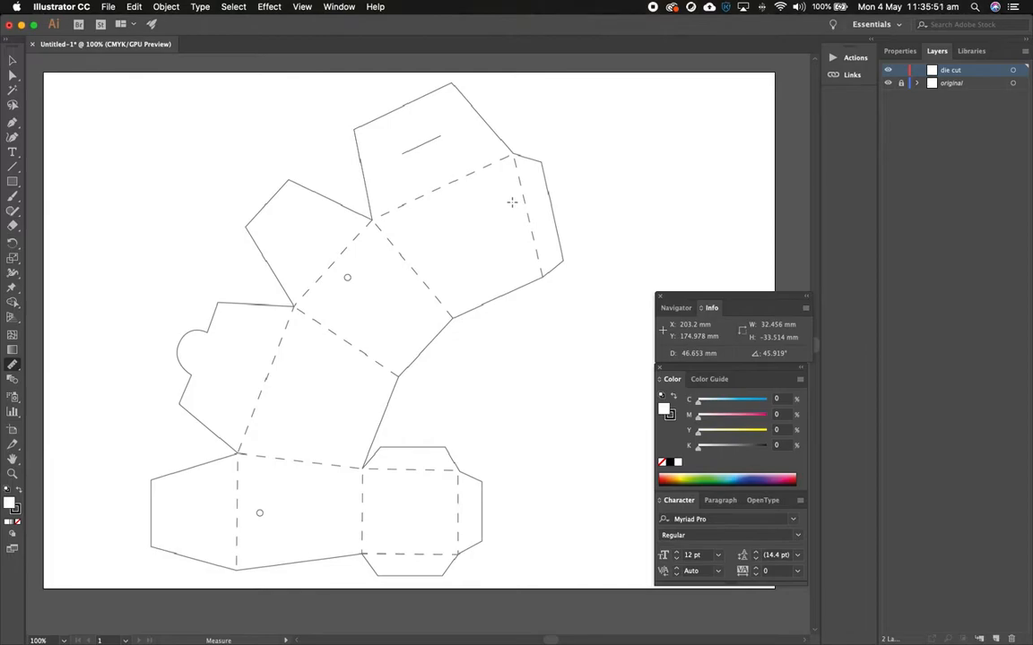
- Prepare the Pen tool with no fill and a black stroke for tracing the narrow glue tab at the net's upper end
{"action": "key", "text": "z"}
{"action": "left_click", "coordinate": [529, 169]}
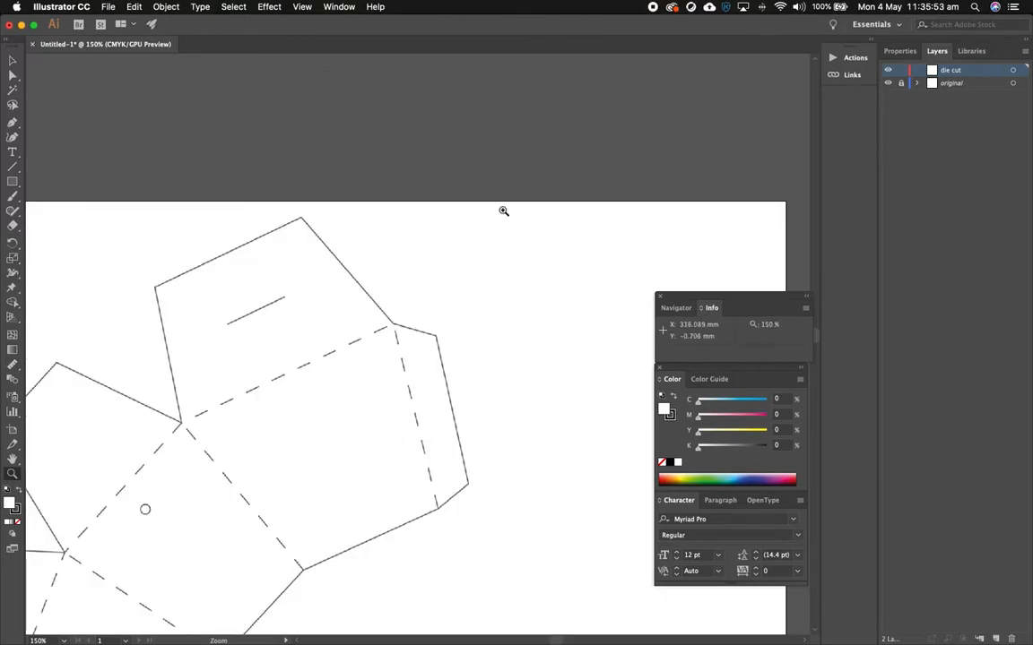
{"action": "left_click", "coordinate": [507, 205]}
{"action": "left_click", "coordinate": [415, 368]}
{"action": "left_click_drag", "start_coordinate": [460, 368], "coordinate": [424, 223]}
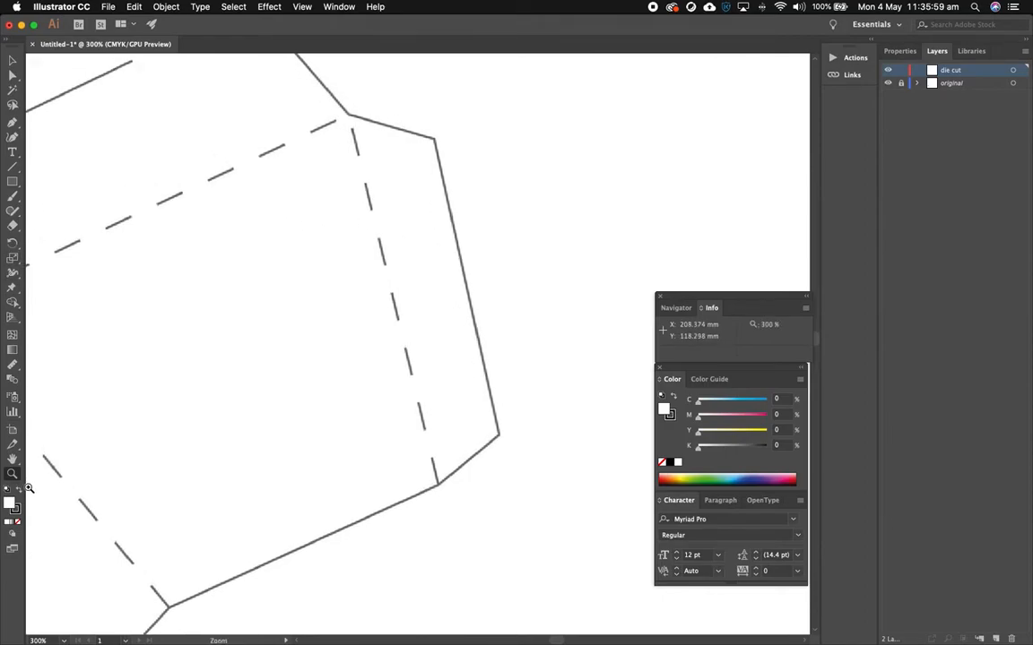
{"action": "left_click", "coordinate": [12, 122]}
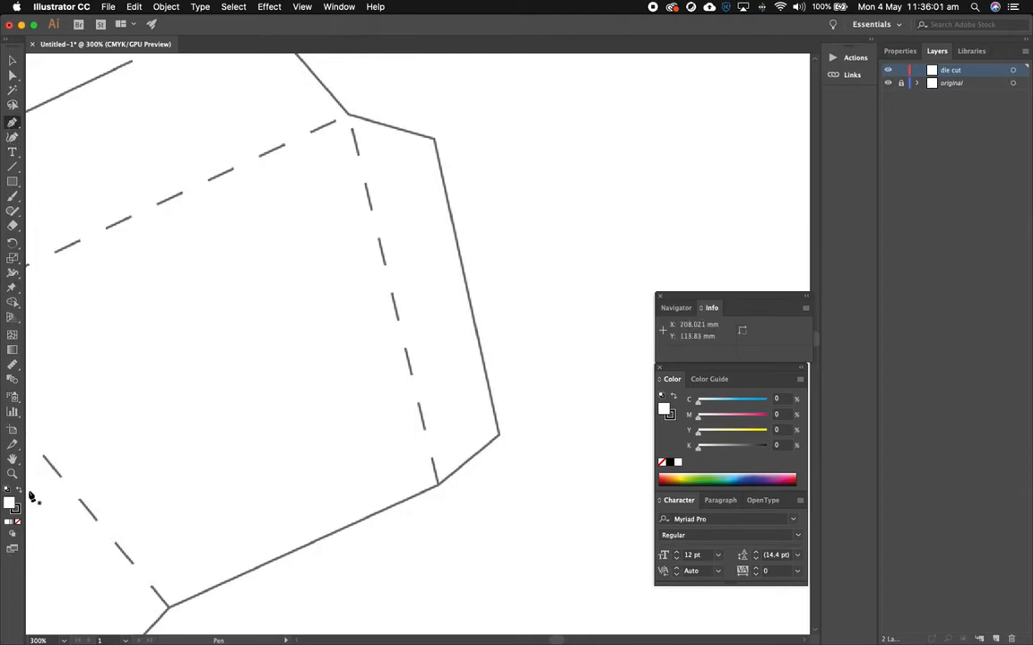
{"action": "left_click", "coordinate": [7, 491]}
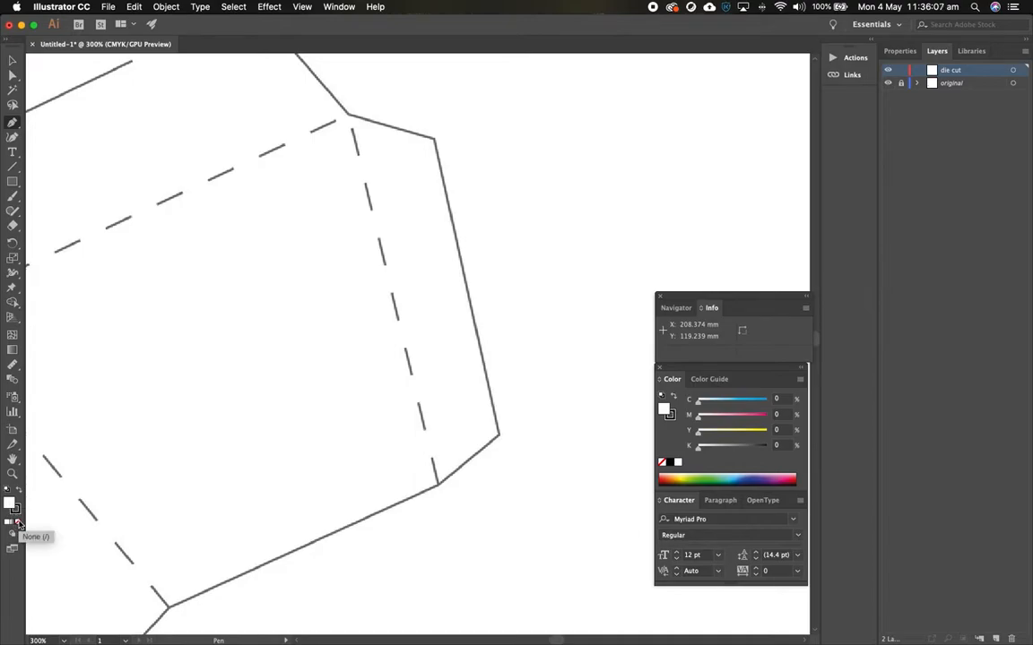
{"action": "left_click", "coordinate": [19, 523]}
{"action": "left_click", "coordinate": [16, 510]}
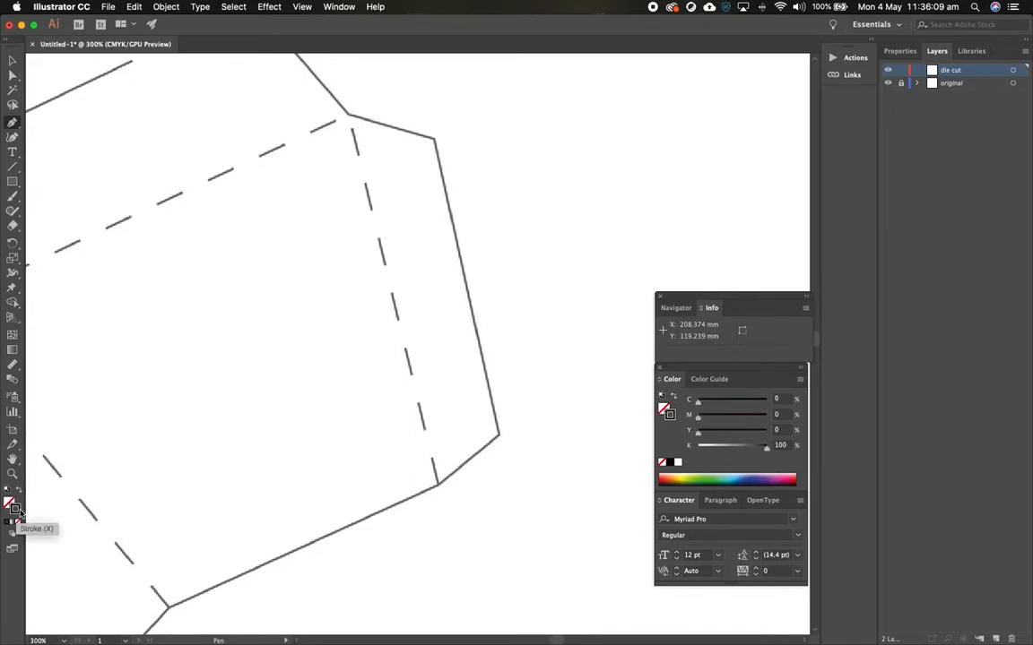
- Trace the three solid outer edges of the glue tab with straight Pen segments, starting at its upper fold corner
{"action": "left_click", "coordinate": [349, 117]}
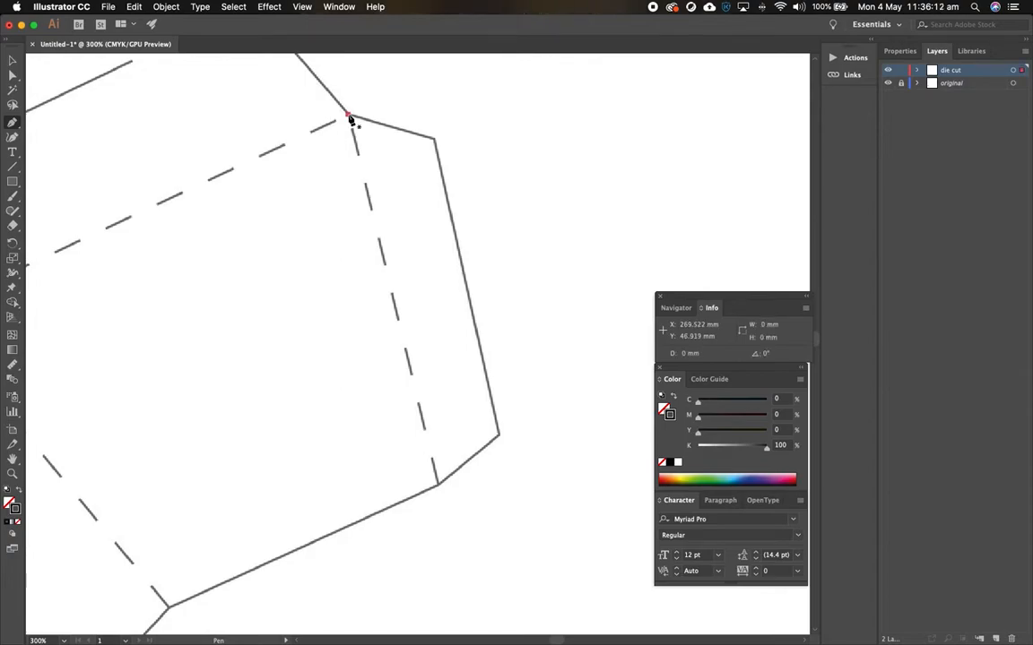
{"action": "left_click", "coordinate": [436, 140]}
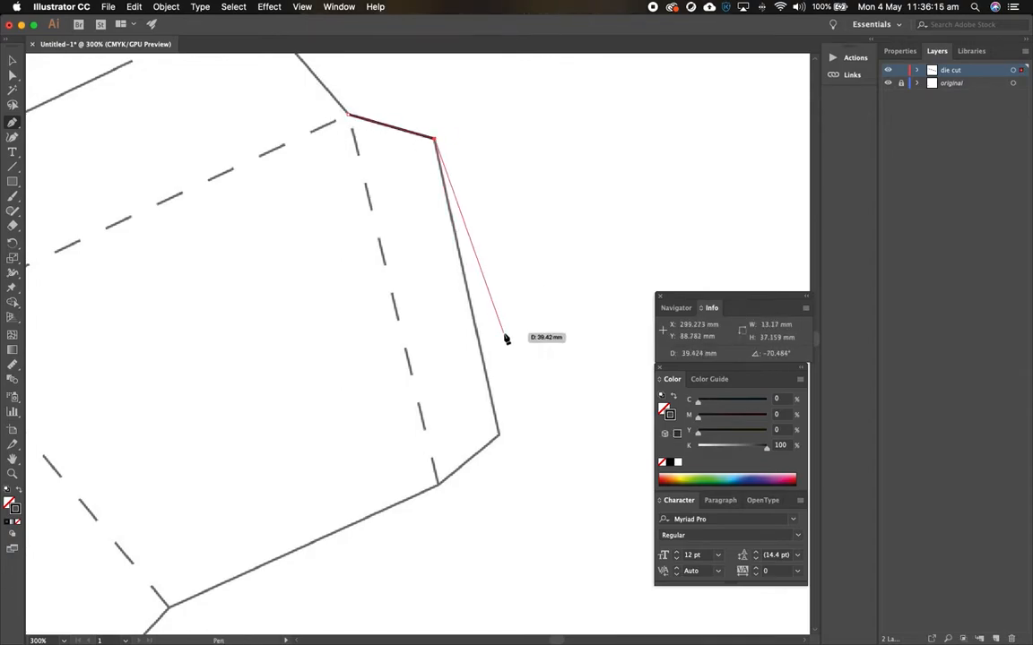
{"action": "left_click", "coordinate": [498, 436]}
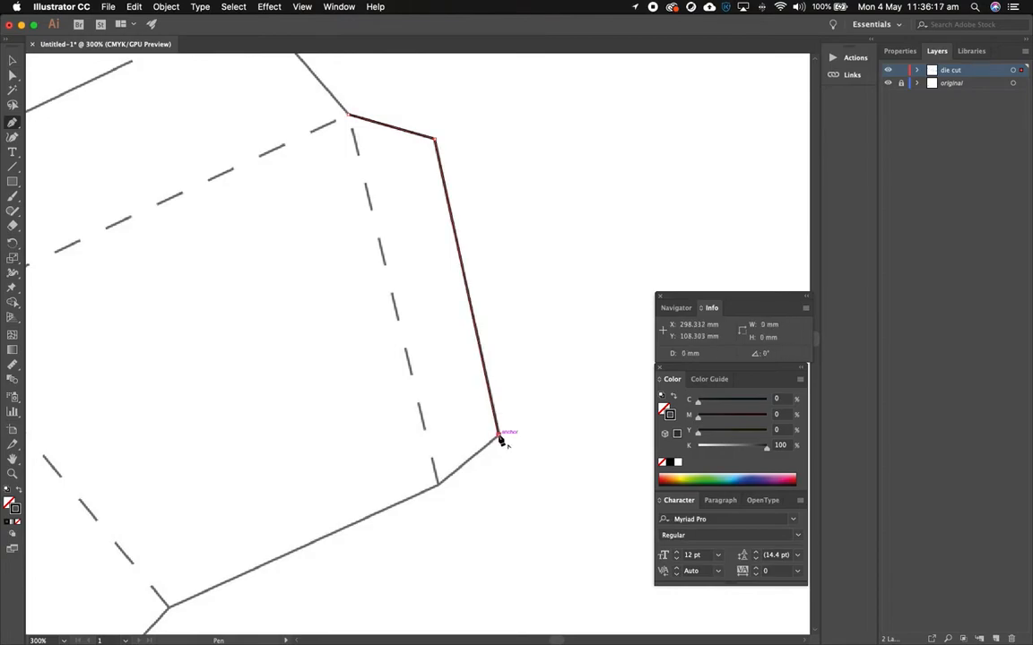
{"action": "left_click", "coordinate": [439, 486]}
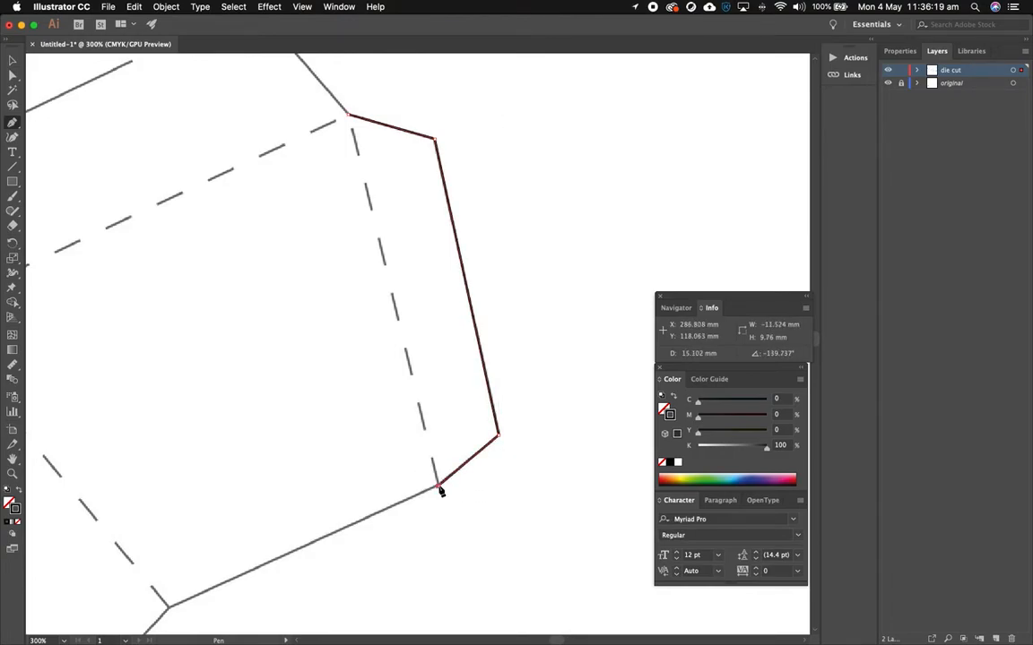
- Continue the path along the solid lower edges of the three side panels to the base panel's upper inner corner
{"action": "key", "text": "space"}
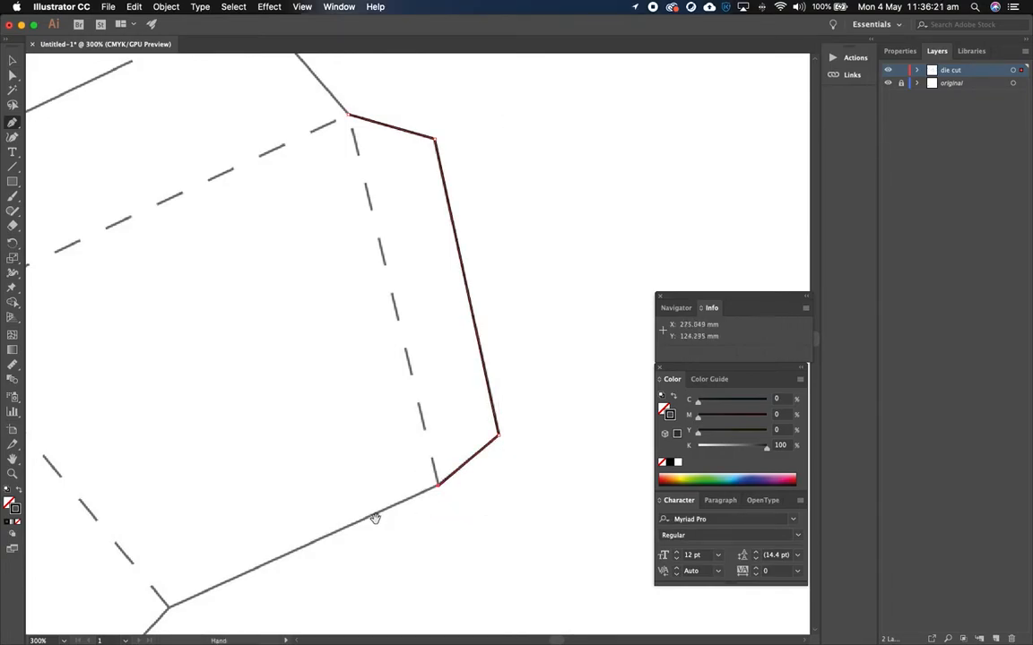
{"action": "left_click_drag", "start_coordinate": [365, 518], "coordinate": [614, 195]}
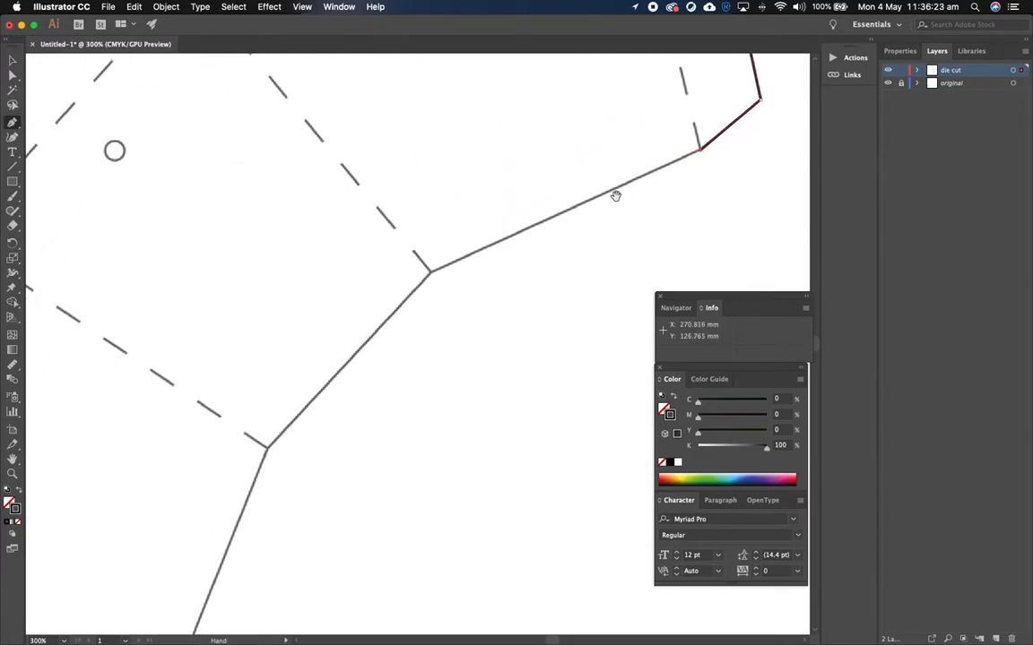
{"action": "left_click", "coordinate": [431, 274]}
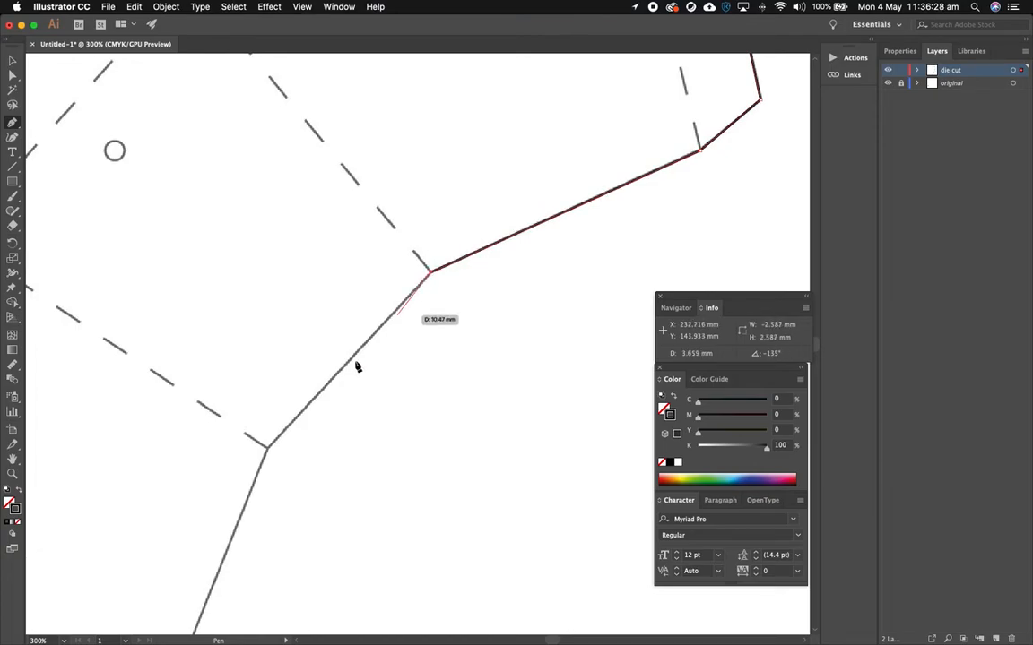
{"action": "left_click", "coordinate": [268, 448]}
{"action": "left_click_drag", "start_coordinate": [300, 530], "coordinate": [497, 147]}
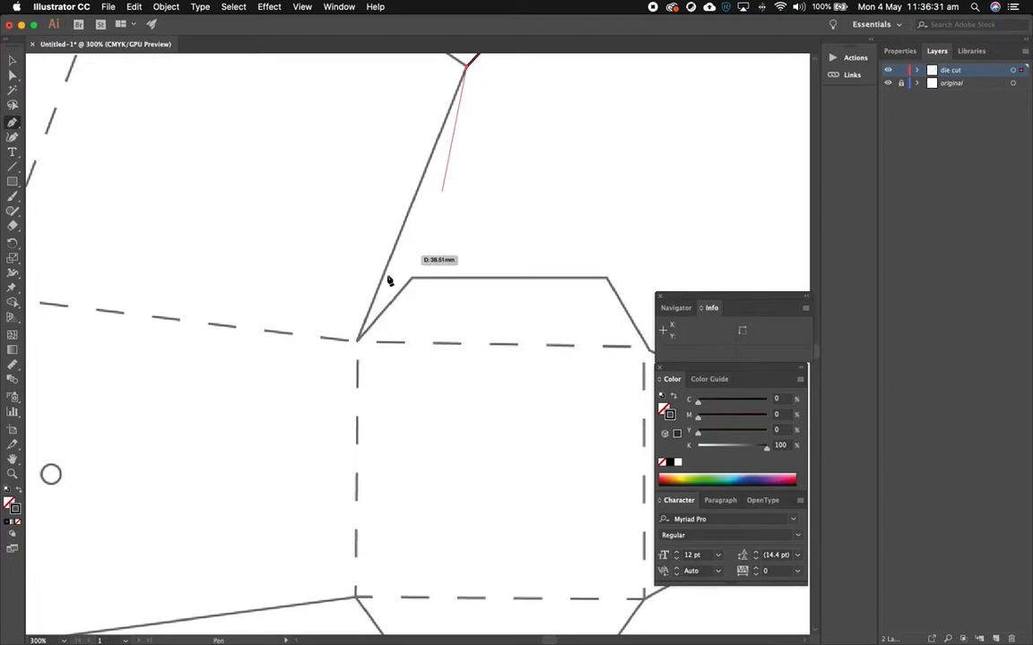
{"action": "left_click", "coordinate": [357, 341]}
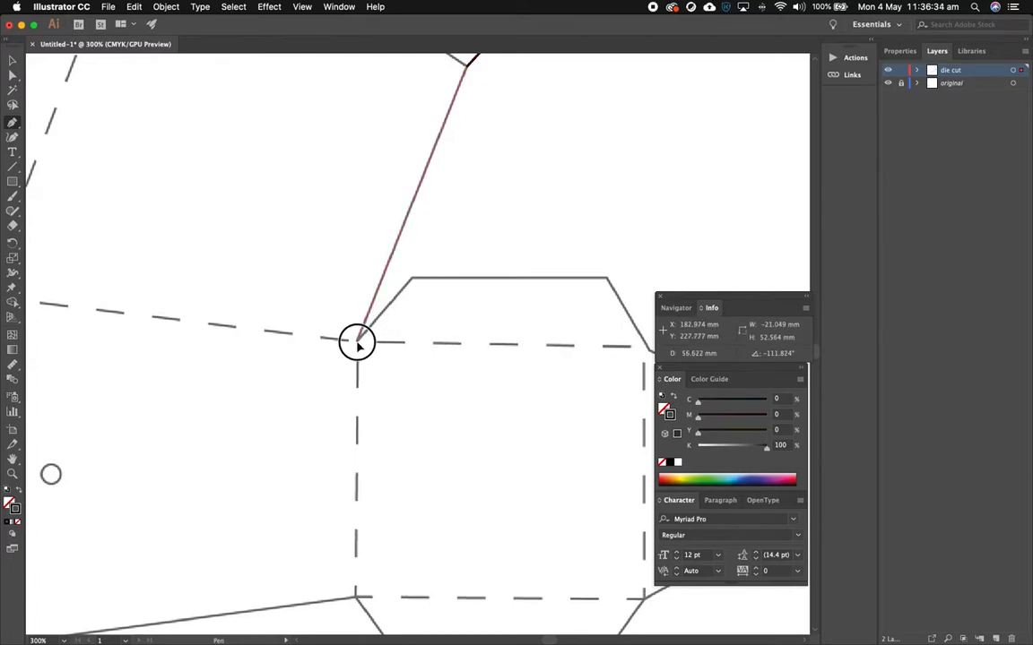
- Continue the path around the base panel's upper flap to the panel's upper outer corner
{"action": "left_click", "coordinate": [413, 280]}
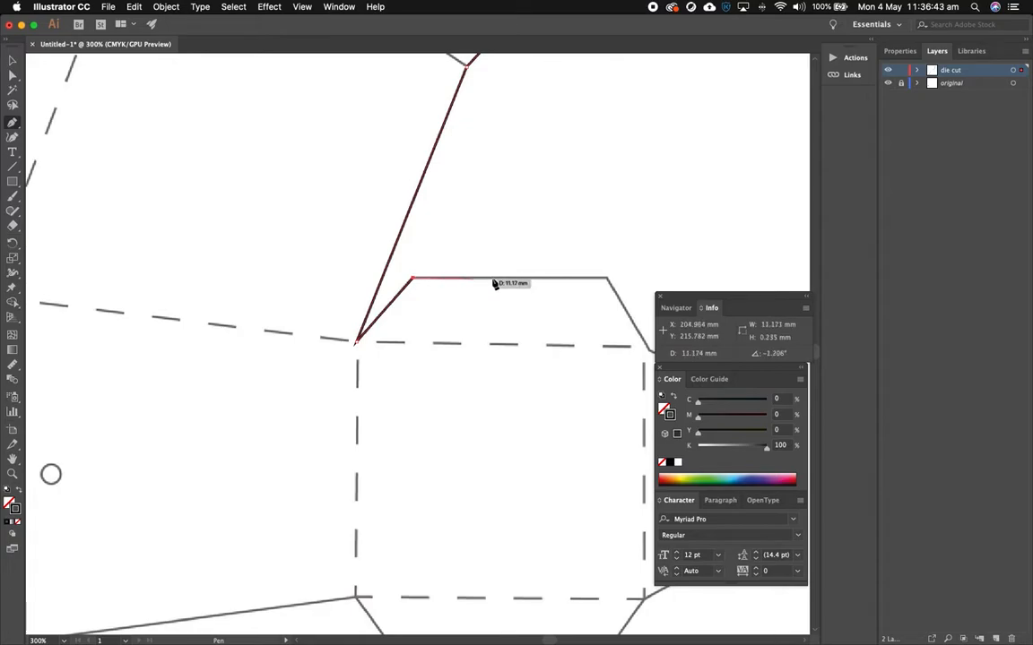
{"action": "left_click", "coordinate": [607, 279]}
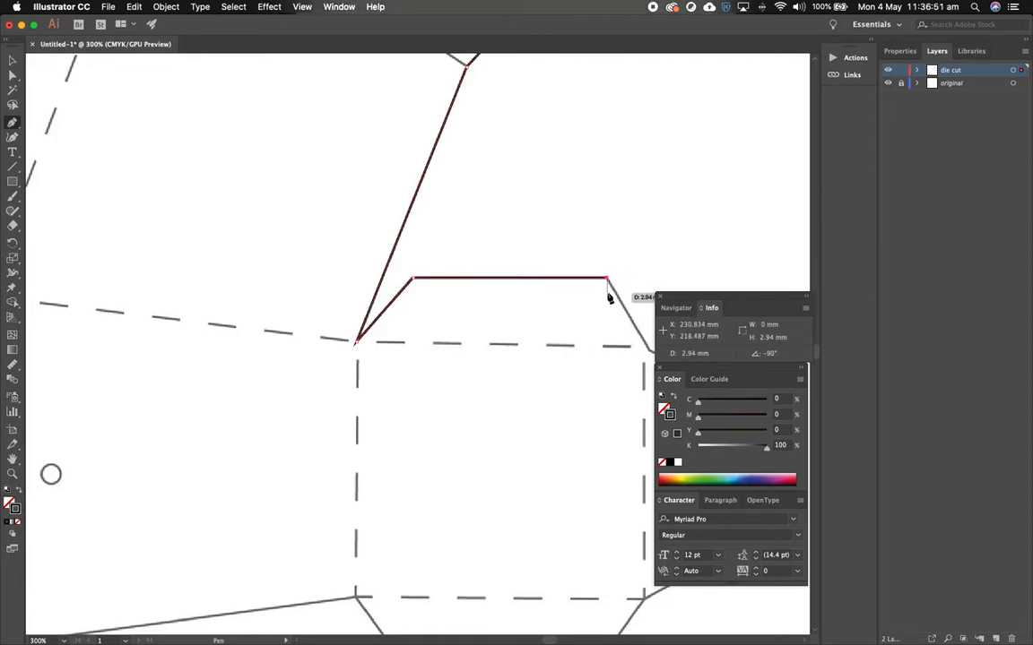
{"action": "key", "text": "space"}
{"action": "left_click_drag", "start_coordinate": [618, 299], "coordinate": [346, 187]}
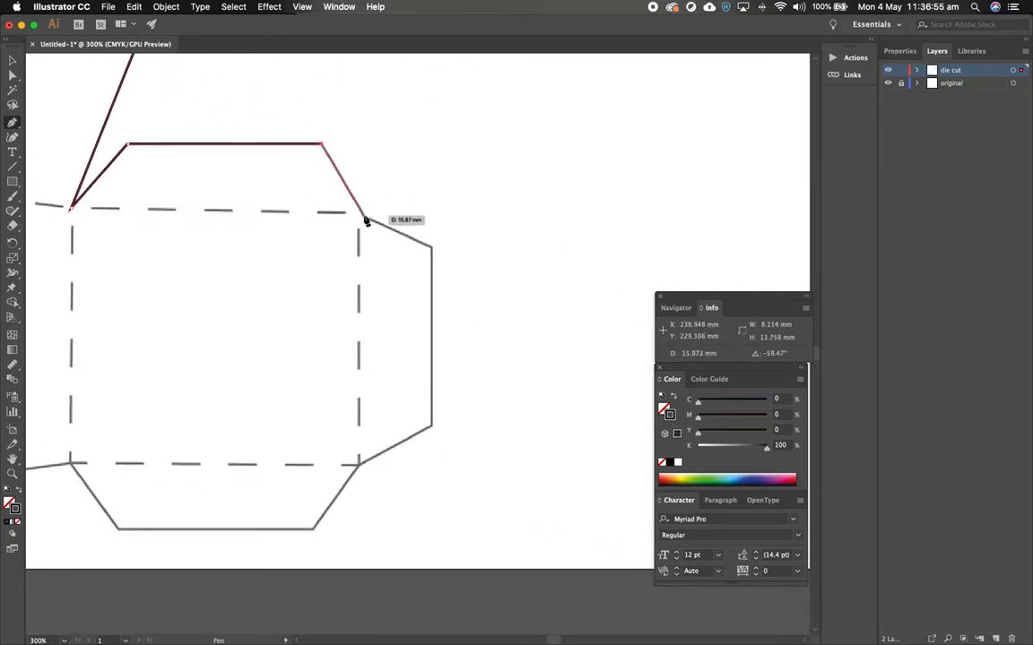
{"action": "left_click", "coordinate": [363, 216]}
- Continue the path around the base panel's outer side flap to the panel's lower outer corner
{"action": "left_click", "coordinate": [431, 246]}
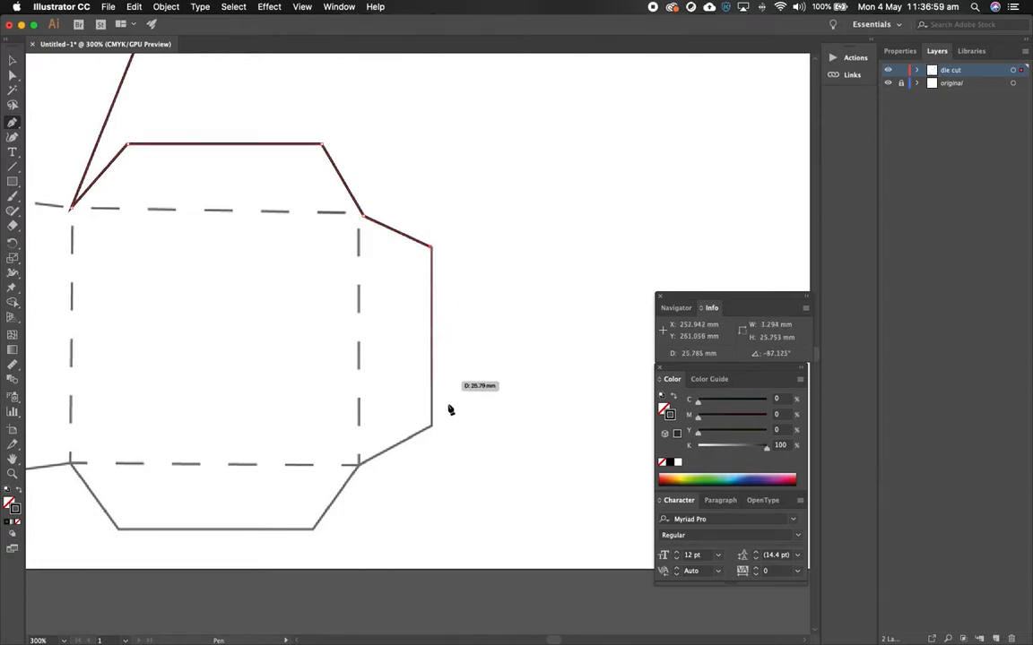
{"action": "left_click", "coordinate": [432, 428]}
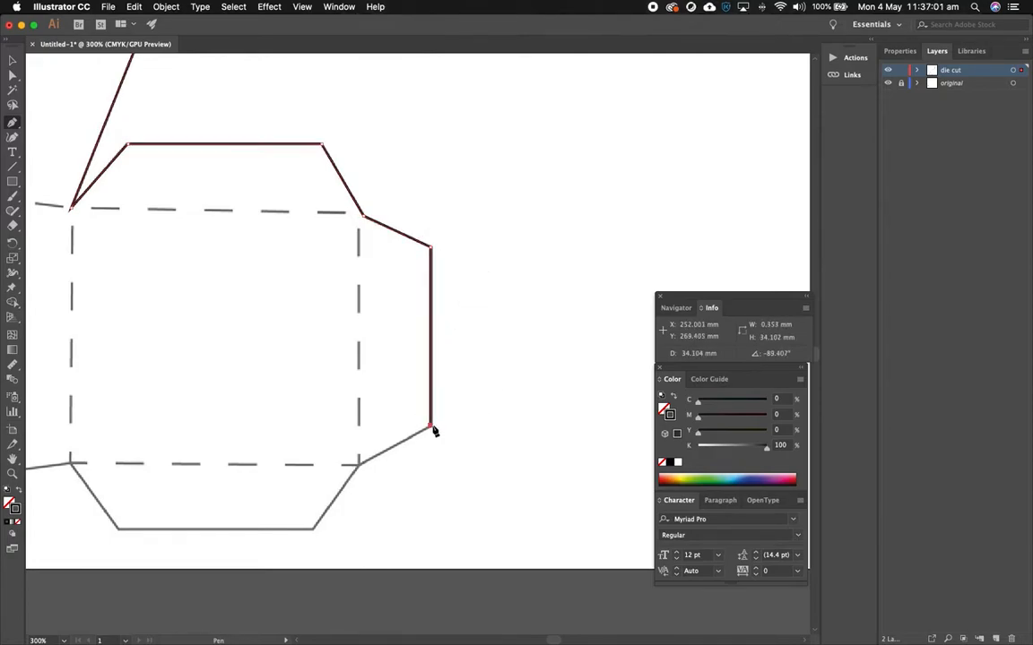
{"action": "left_click", "coordinate": [359, 467]}
- Continue the path around the base panel's lower flap to the panel's lower inner corner
{"action": "left_click", "coordinate": [313, 533]}
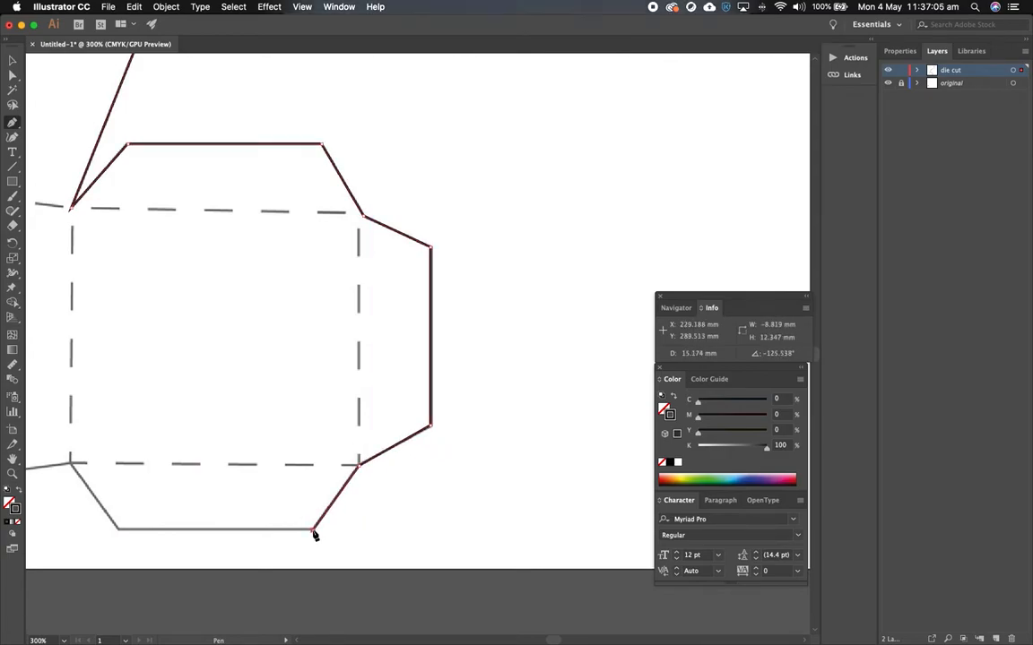
{"action": "scroll", "coordinate": [318, 534], "scroll_direction": "down", "scroll_amount": 5}
{"action": "scroll", "coordinate": [319, 534], "scroll_direction": "left", "scroll_amount": 5}
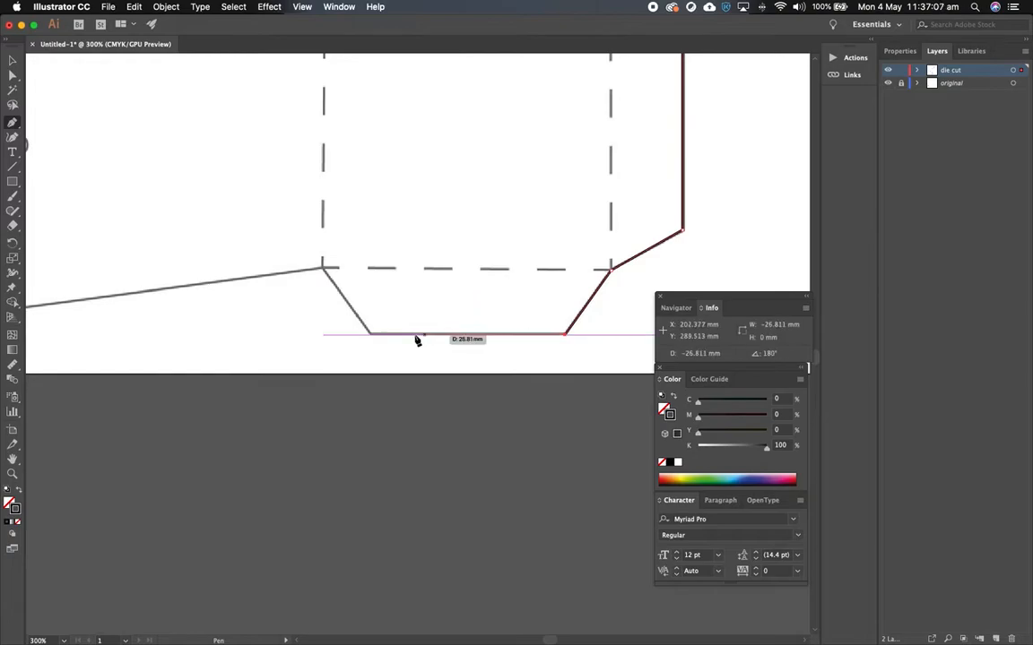
{"action": "left_click", "coordinate": [370, 334]}
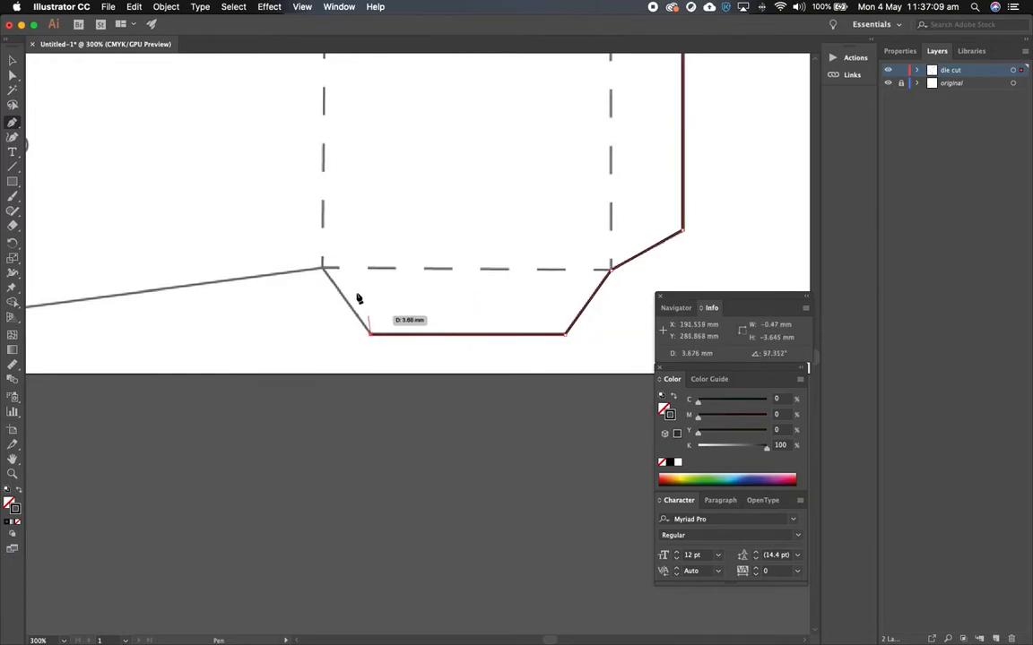
{"action": "left_click", "coordinate": [324, 270]}
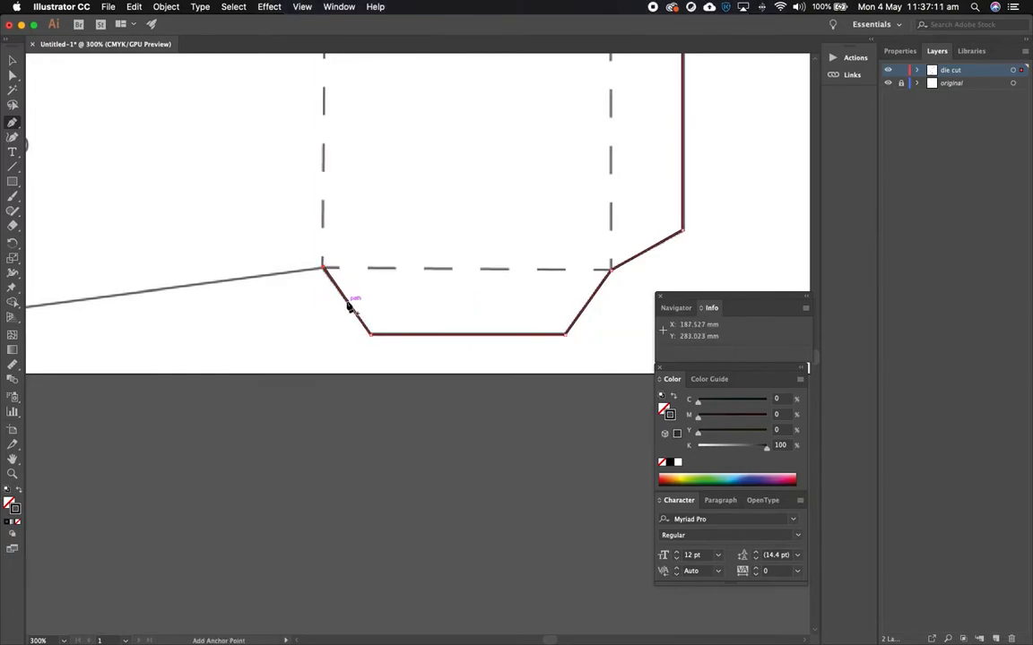
- Continue the path along the solid lower edge of the panel with the small hole to its lower outer corner
{"action": "left_click_drag", "start_coordinate": [247, 305], "coordinate": [376, 310]}
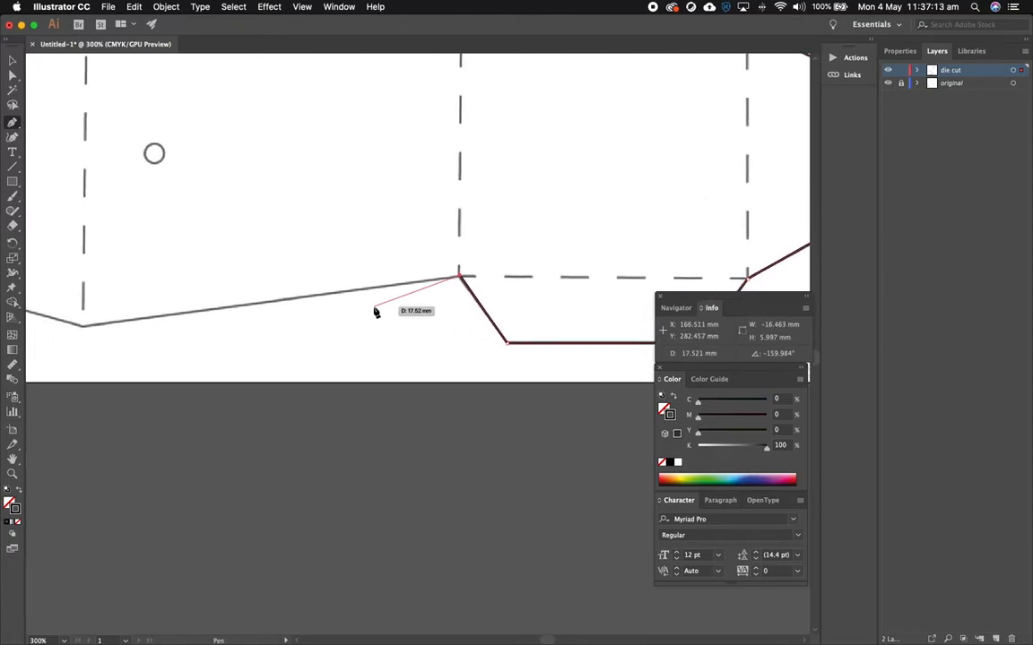
{"action": "left_click", "coordinate": [461, 279]}
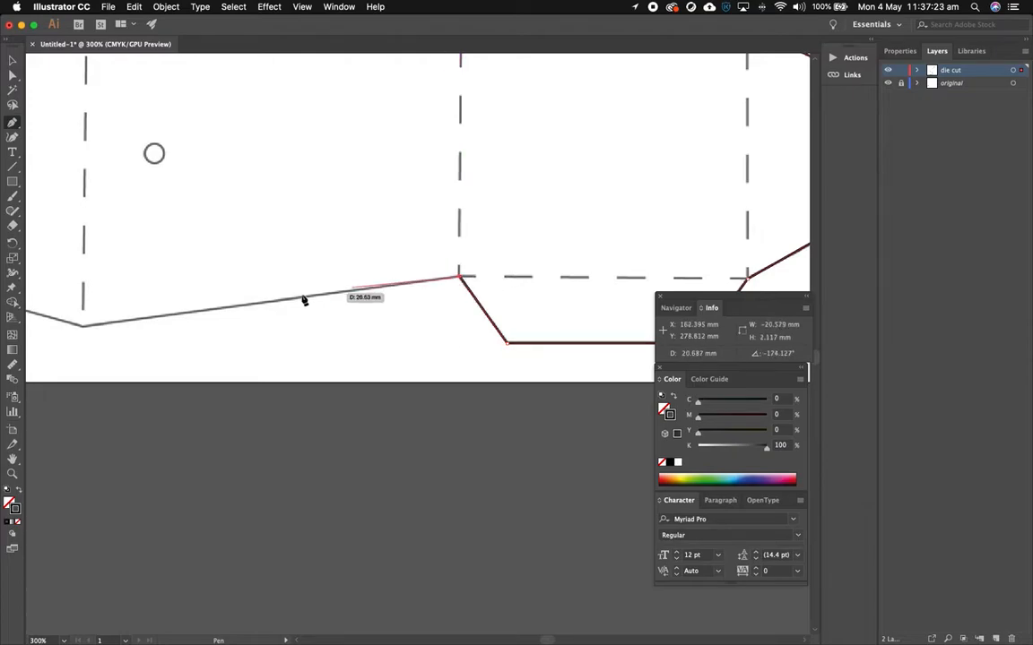
{"action": "left_click", "coordinate": [85, 329]}
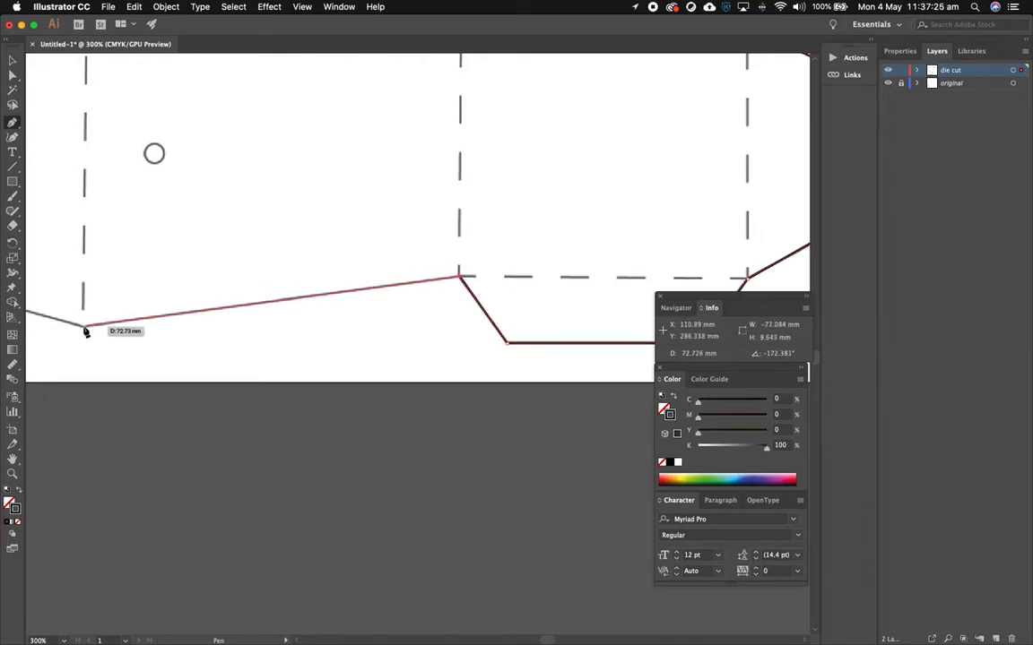
- Continue the path around that panel's plain outer side flap to the panel's upper outer corner
{"action": "left_click_drag", "start_coordinate": [145, 300], "coordinate": [516, 364]}
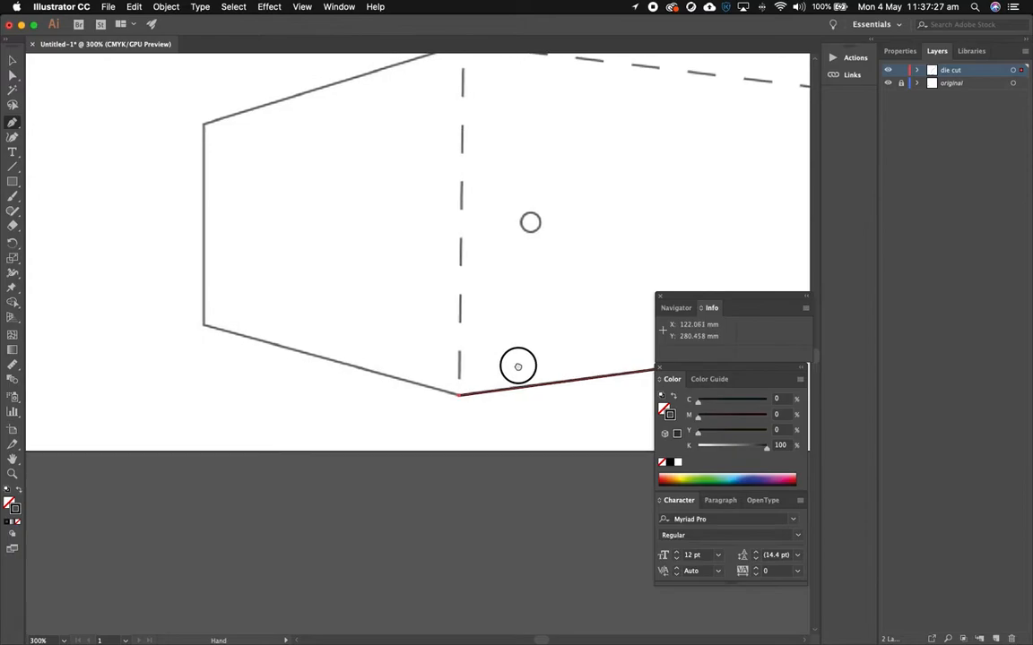
{"action": "left_click", "coordinate": [204, 328]}
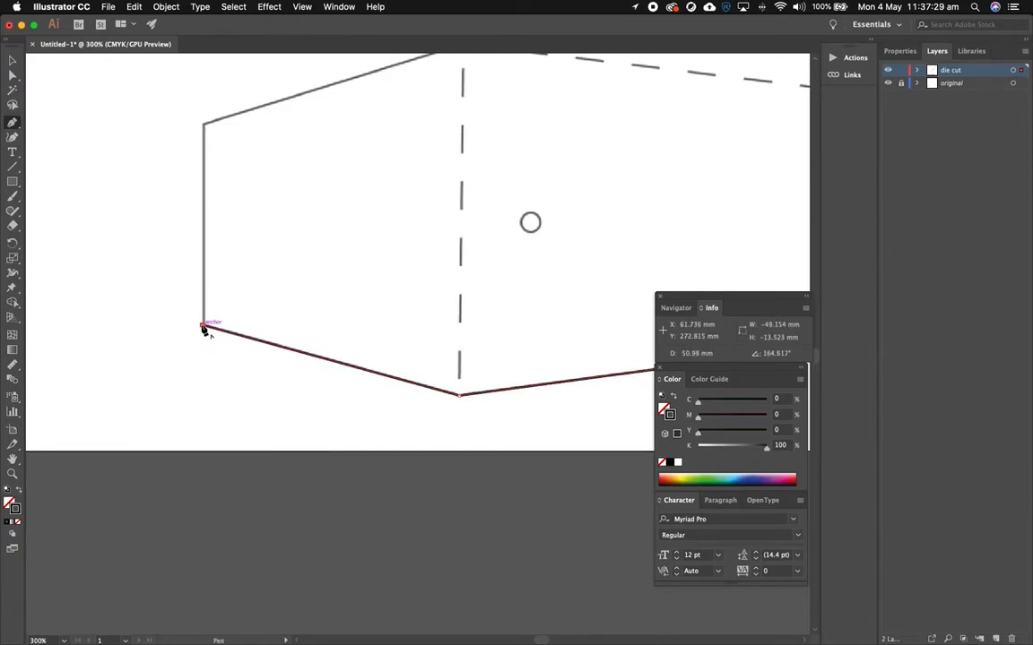
{"action": "left_click", "coordinate": [204, 125]}
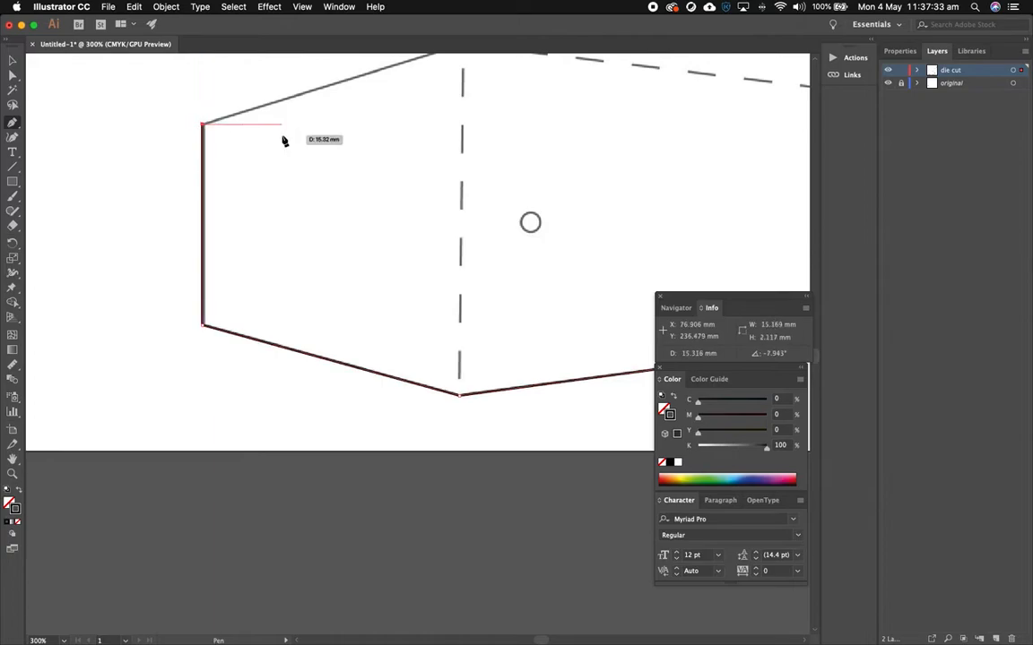
{"action": "left_click_drag", "start_coordinate": [420, 115], "coordinate": [346, 286]}
{"action": "left_click", "coordinate": [369, 230]}
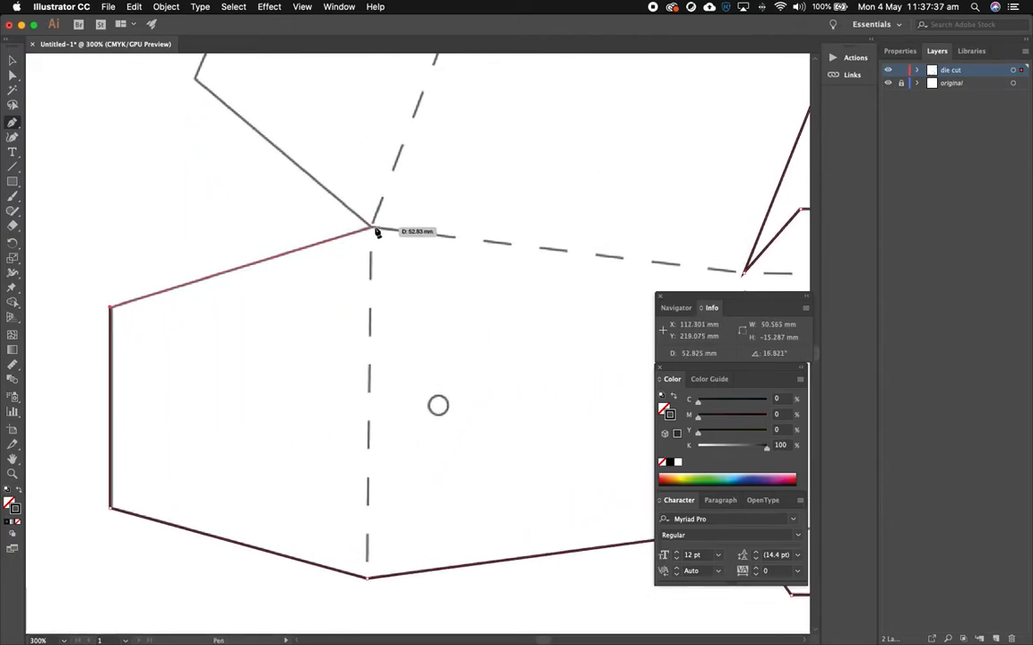
{"action": "left_click", "coordinate": [371, 229]}
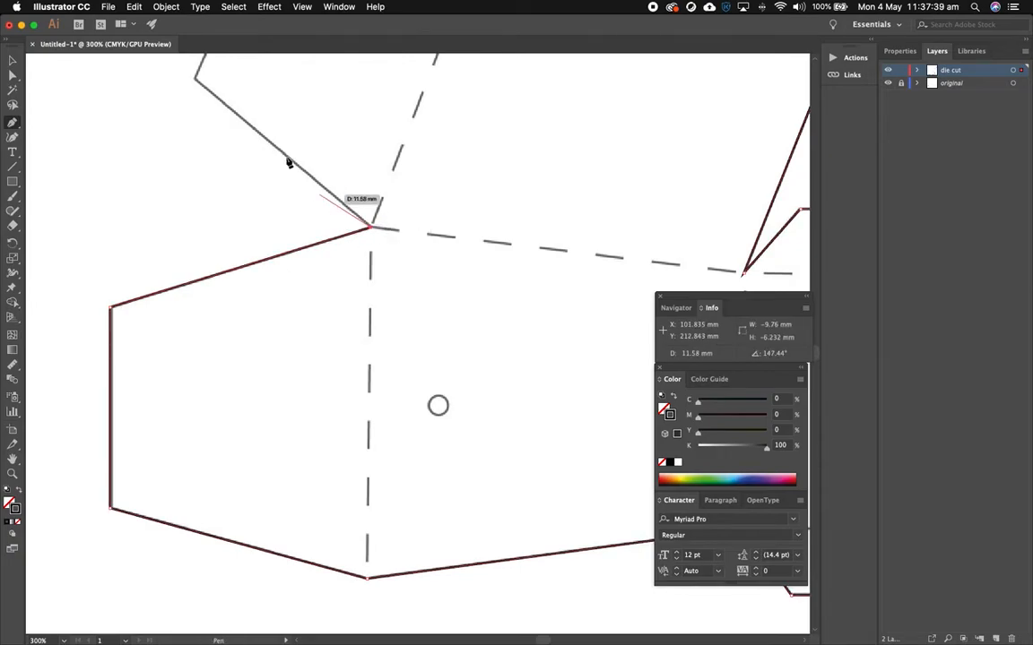
- Continue the path around the next flap, curving it along the rounded tab and finishing at the flap's upper inner corner
{"action": "left_click", "coordinate": [196, 81]}
{"action": "left_click_drag", "start_coordinate": [314, 121], "coordinate": [333, 457]}
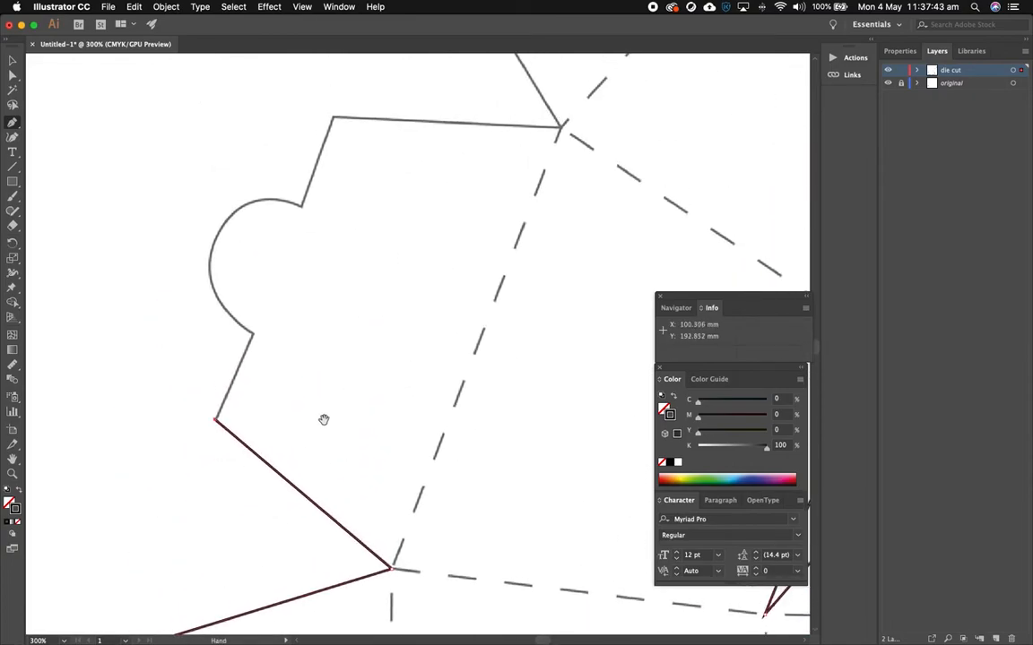
{"action": "left_click", "coordinate": [253, 336]}
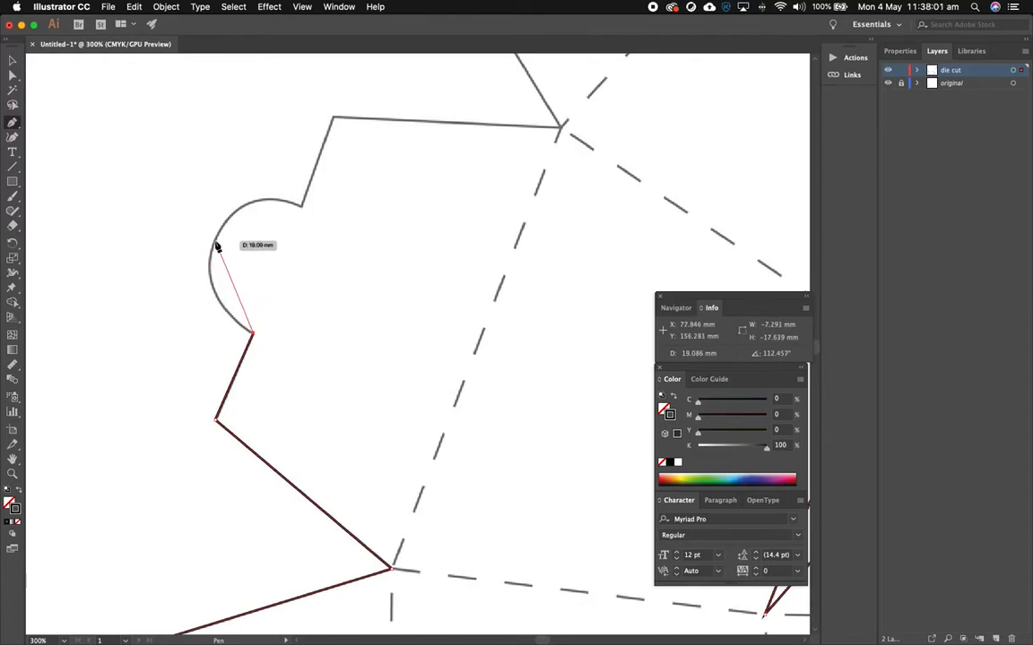
{"action": "left_click_drag", "start_coordinate": [215, 242], "coordinate": [242, 194]}
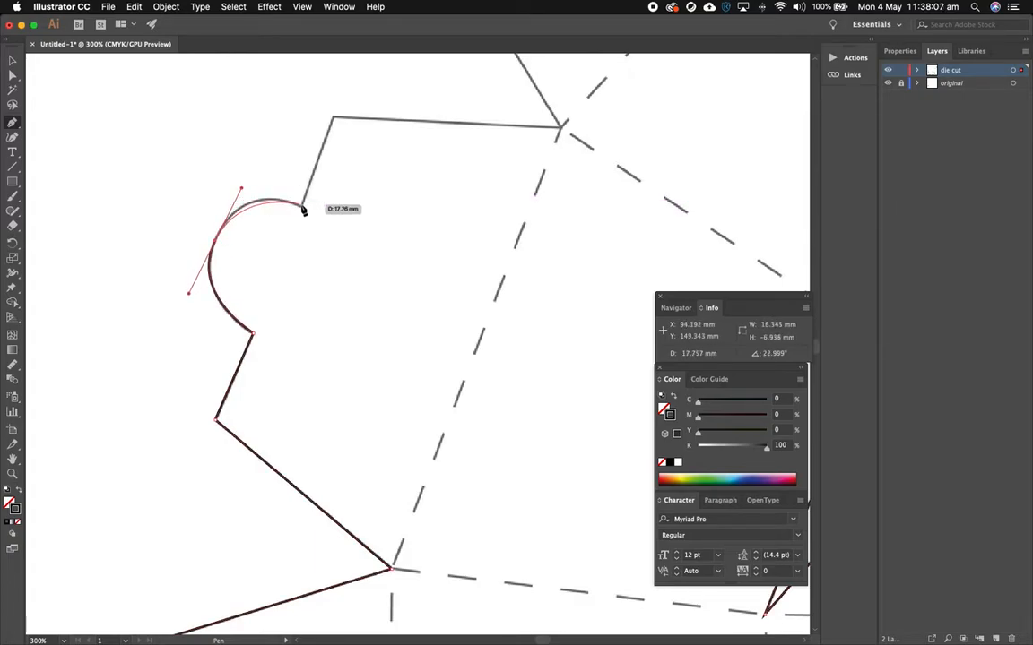
{"action": "left_click_drag", "start_coordinate": [302, 209], "coordinate": [326, 216]}
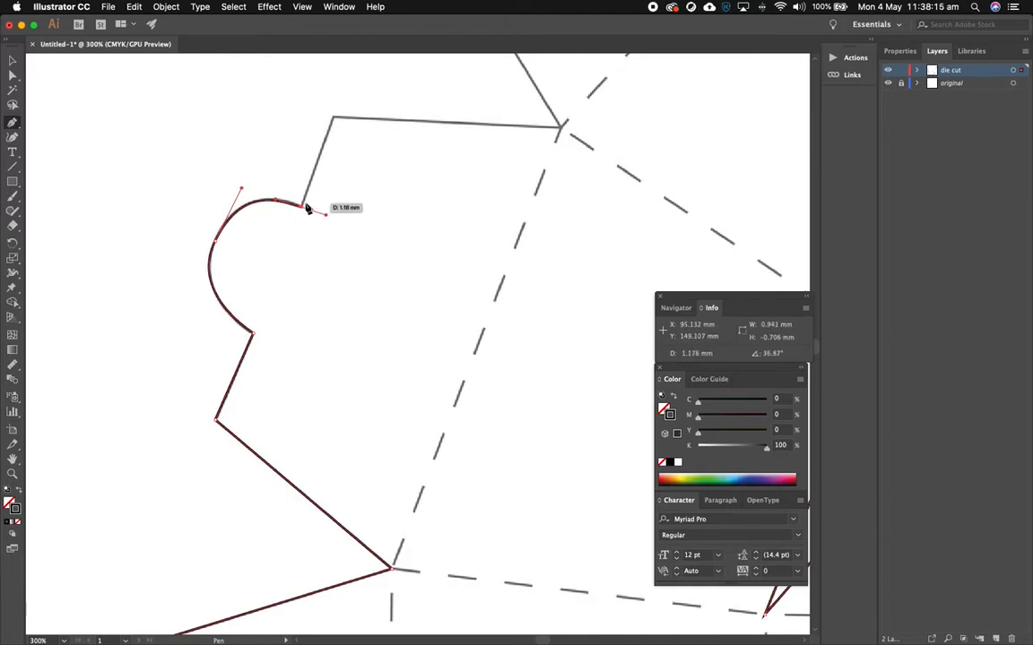
{"action": "left_click", "coordinate": [305, 209]}
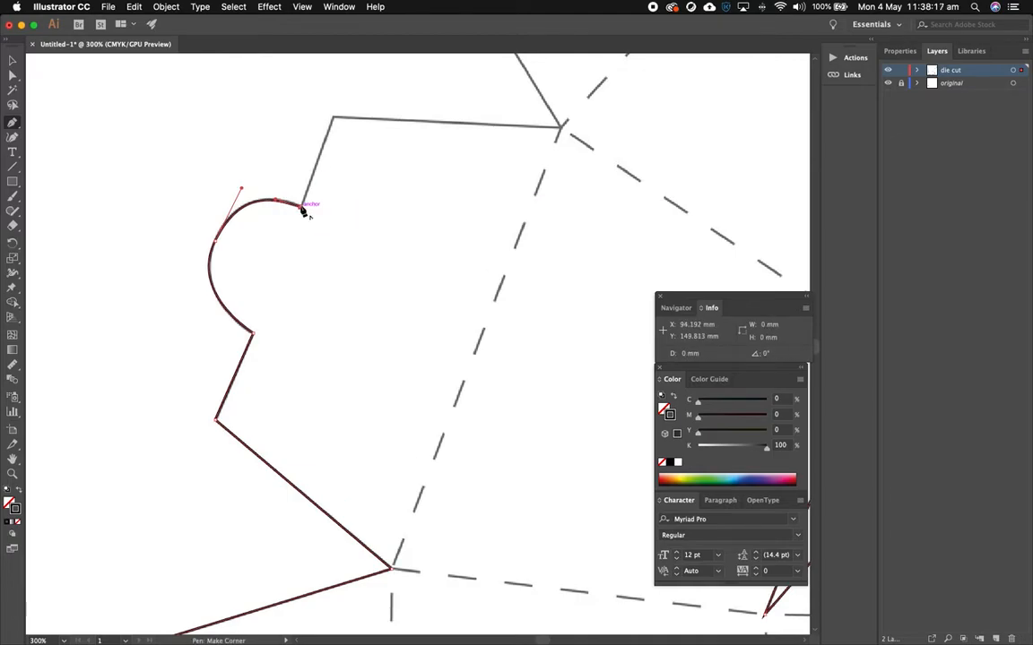
{"action": "left_click", "coordinate": [334, 118]}
{"action": "left_click", "coordinate": [560, 128]}
- Continue the path around the plain flap of the adjacent holed panel to that flap's far inner corner
{"action": "left_click_drag", "start_coordinate": [591, 151], "coordinate": [415, 535]}
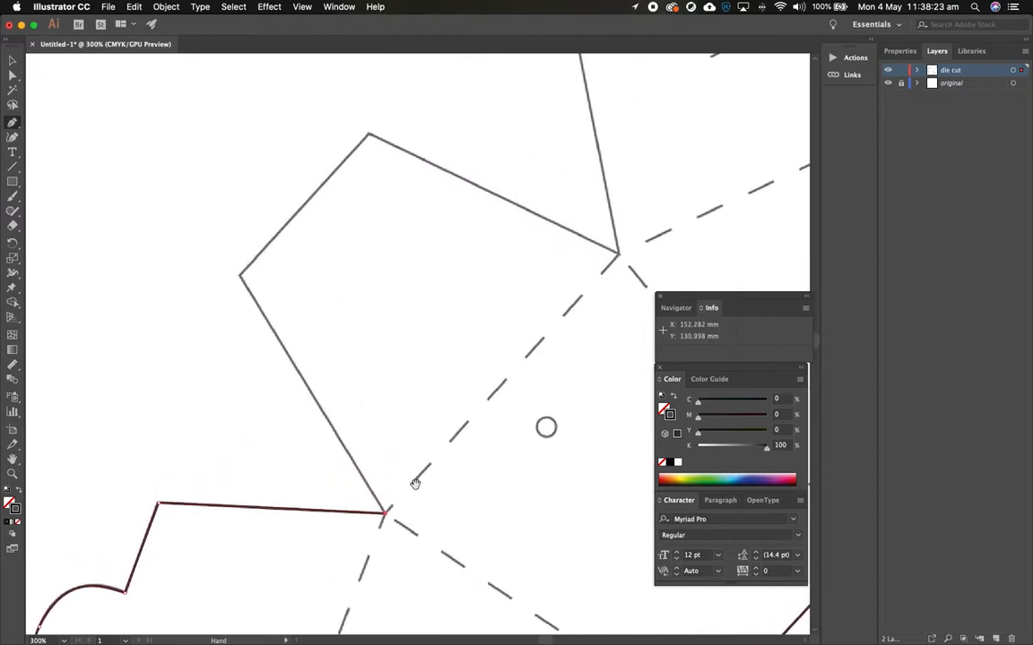
{"action": "left_click", "coordinate": [240, 279]}
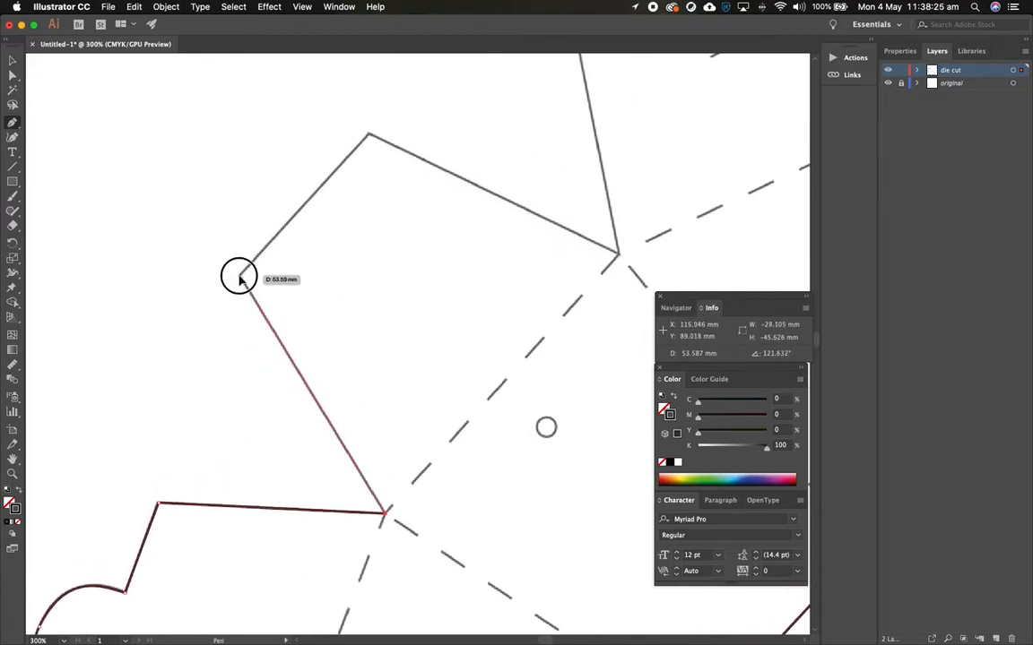
{"action": "left_click", "coordinate": [368, 136]}
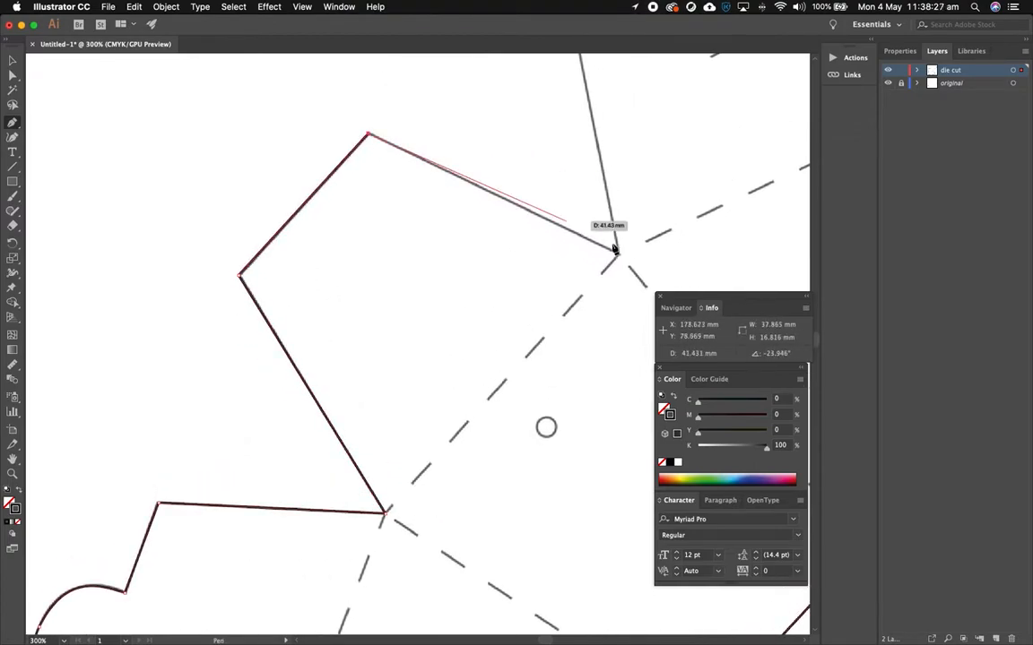
{"action": "left_click", "coordinate": [617, 255]}
- Continue the path around the flap containing the slit and close it at the starting anchor beside the narrow glue tab
{"action": "left_click_drag", "start_coordinate": [632, 154], "coordinate": [482, 399]}
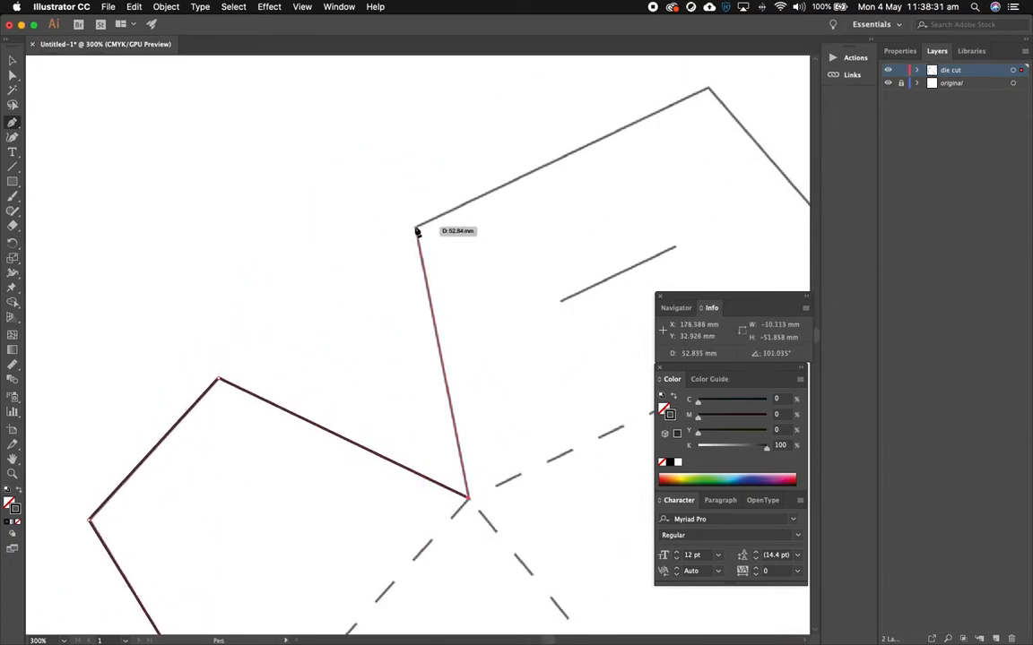
{"action": "left_click", "coordinate": [417, 229]}
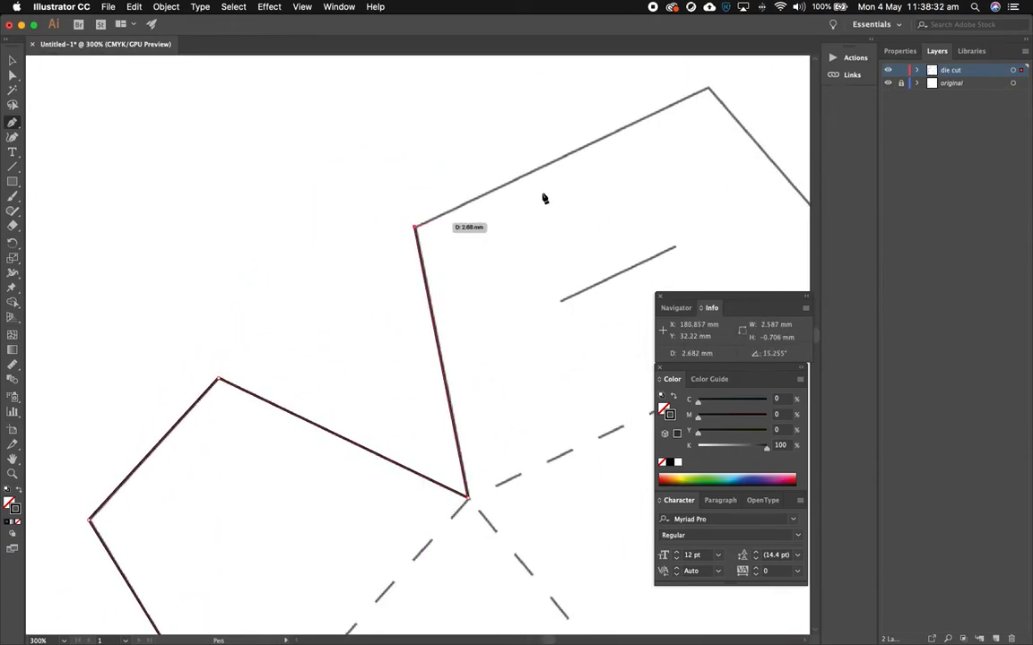
{"action": "left_click", "coordinate": [709, 90]}
{"action": "key", "text": "space"}
{"action": "left_click_drag", "start_coordinate": [739, 145], "coordinate": [254, 166]}
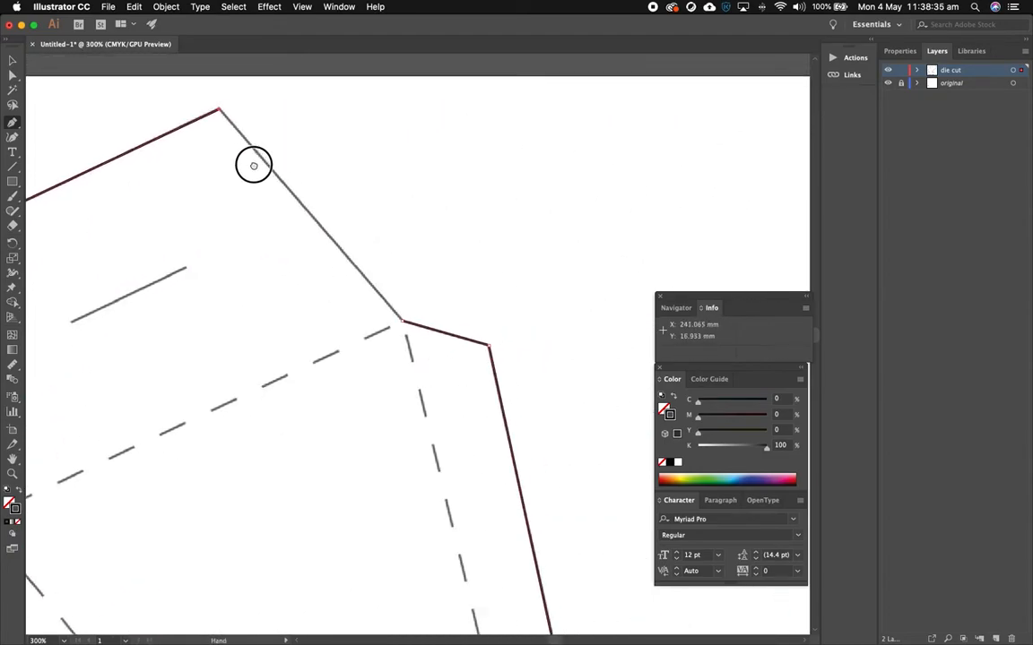
{"action": "left_click", "coordinate": [401, 321]}
- Trace the short slit inside the top flap as a separate open straight path
{"action": "key", "text": "space"}
{"action": "left_click_drag", "start_coordinate": [179, 327], "coordinate": [451, 244]}
{"action": "left_click", "coordinate": [341, 235]}
{"action": "left_click", "coordinate": [456, 182]}
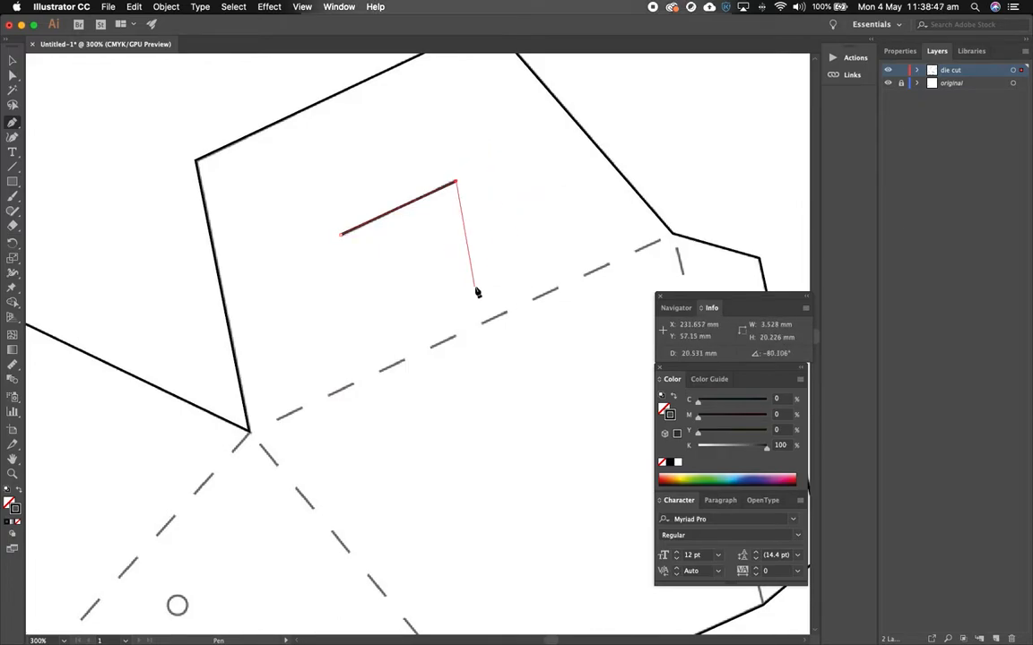
{"action": "key", "text": "Escape"}
- Trace the small hole in the panel beside the plain upper flap with an Ellipse tool circle about 3.6 mm across
{"action": "left_click_drag", "start_coordinate": [476, 509], "coordinate": [428, 171]}
{"action": "left_click_drag", "start_coordinate": [251, 314], "coordinate": [533, 310]}
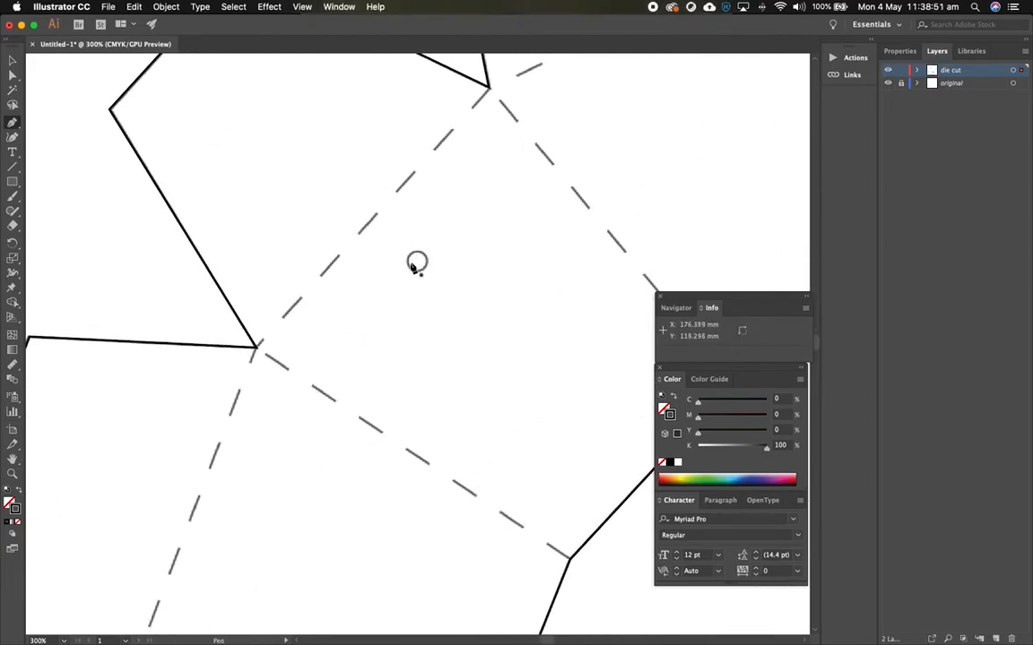
{"action": "key", "text": "z"}
{"action": "left_click", "coordinate": [417, 265]}
{"action": "left_click", "coordinate": [408, 332]}
{"action": "left_click", "coordinate": [435, 370]}
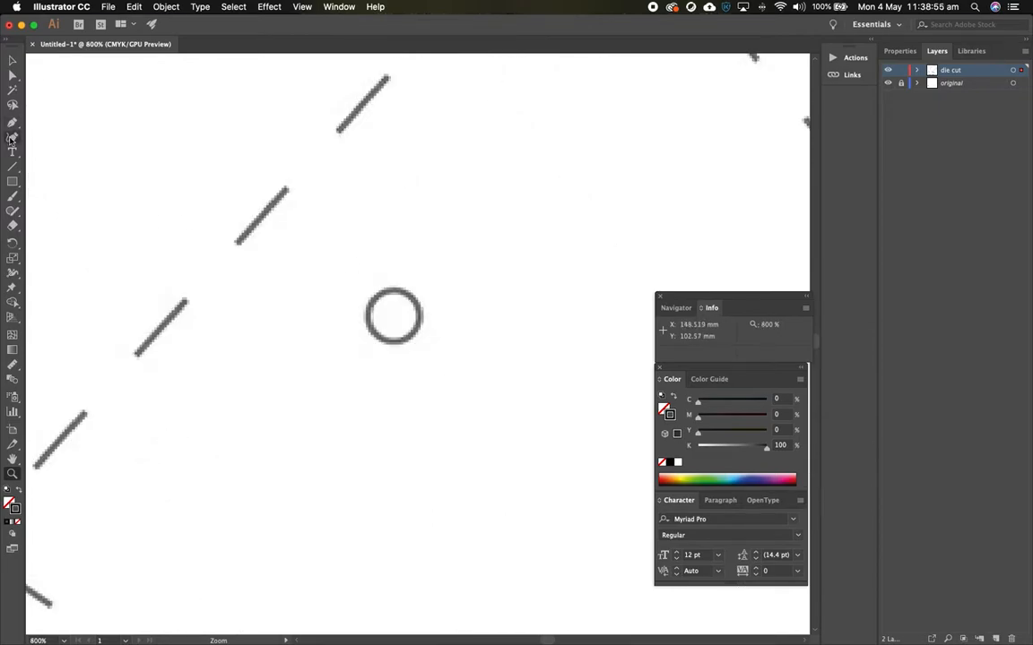
{"action": "left_click", "coordinate": [12, 182]}
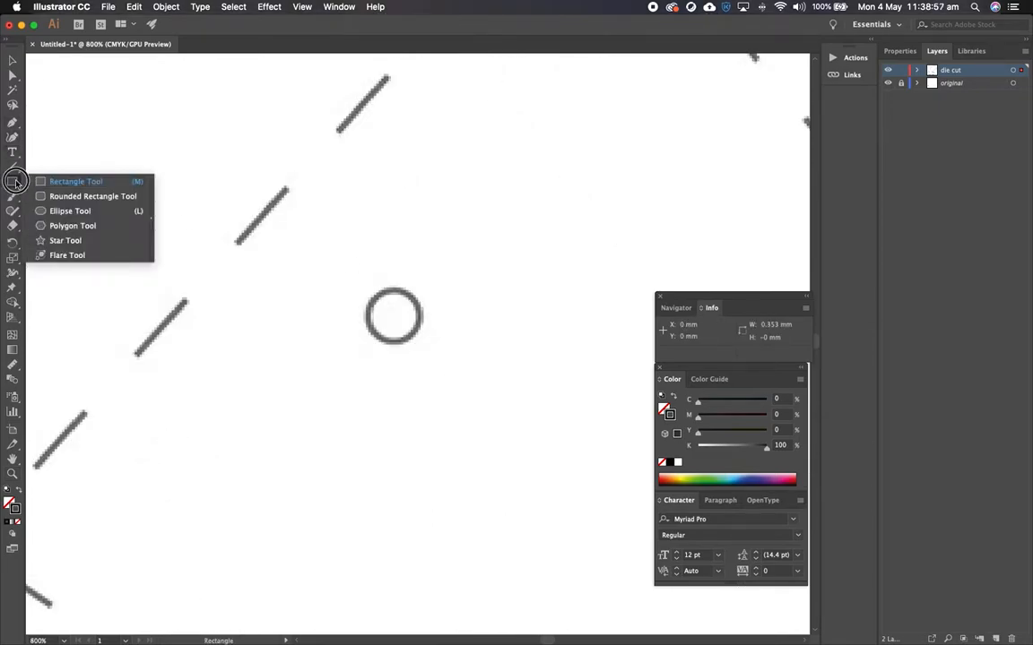
{"action": "left_click", "coordinate": [54, 211]}
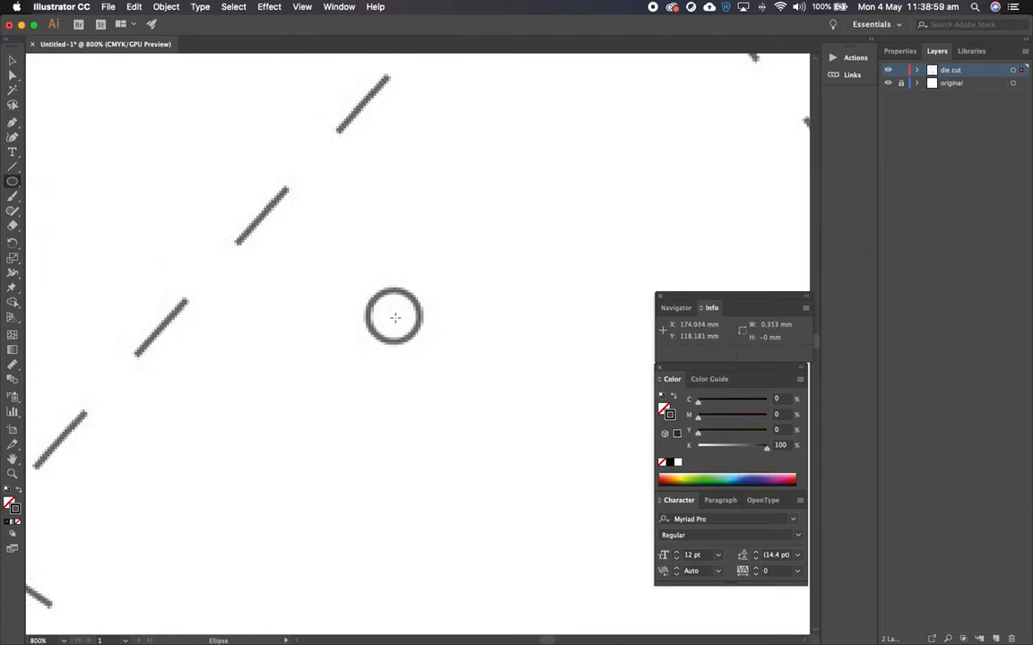
{"action": "mouse_move", "coordinate": [392, 317]}
{"action": "left_mouse_down"}
{"action": "mouse_move", "coordinate": [418, 325]}
{"action": "mouse_move", "coordinate": [405, 331]}
{"action": "mouse_move", "coordinate": [421, 341]}
{"action": "left_mouse_up"}
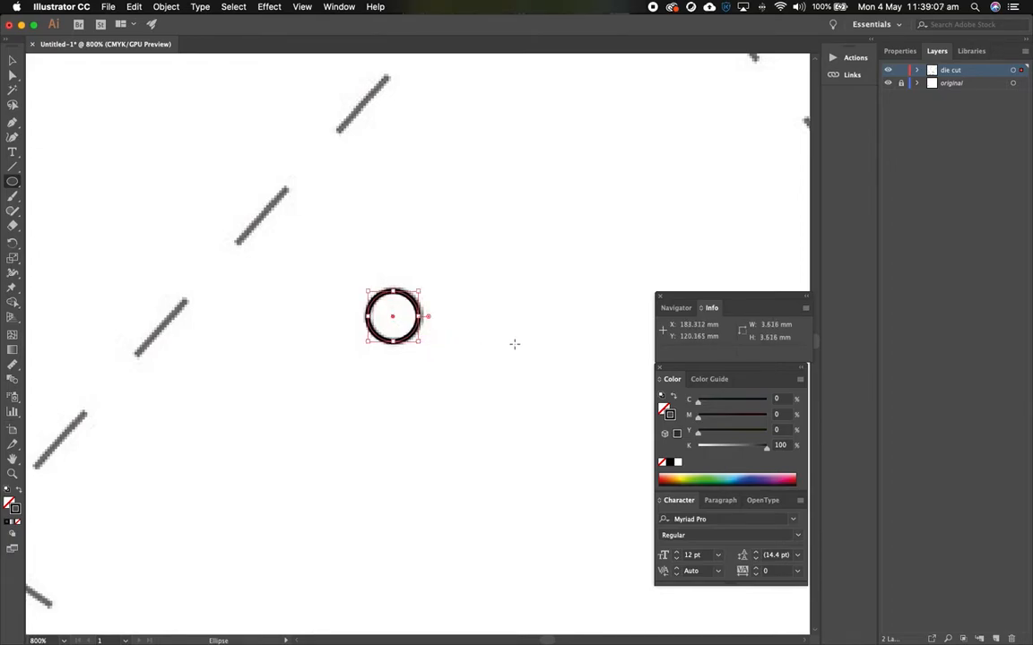
- Examine the traced cut lines across the upper panels and flaps for any solid line not yet covered
{"action": "key", "text": "z"}
{"action": "left_click", "coordinate": [484, 341], "text": "alt"}
{"action": "left_click", "coordinate": [481, 347], "text": "alt"}
{"action": "left_click", "coordinate": [475, 350], "text": "alt"}
{"action": "left_click", "coordinate": [473, 352], "text": "alt"}
{"action": "left_click", "coordinate": [473, 352], "text": "alt"}
{"action": "left_click_drag", "start_coordinate": [374, 429], "coordinate": [506, 200]}
{"action": "left_click_drag", "start_coordinate": [496, 159], "coordinate": [423, 412]}
{"action": "left_click_drag", "start_coordinate": [493, 209], "coordinate": [389, 325]}
{"action": "left_click", "coordinate": [418, 304]}
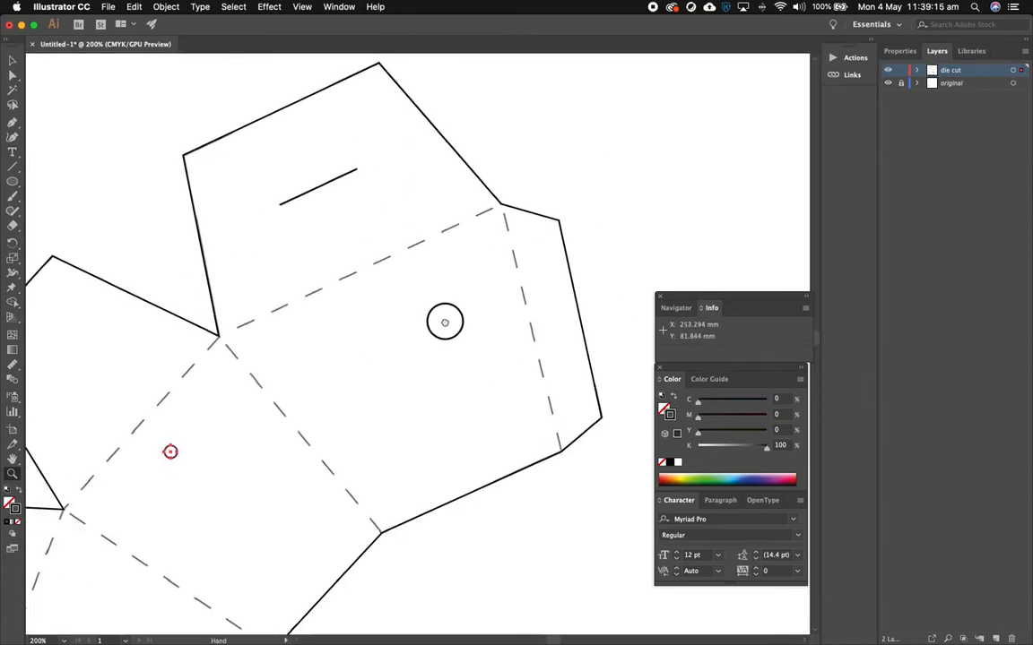
- Add a layer named "score" above the die cut layer and set the stroke colour to 100% magenta with 0% black
{"action": "left_click", "coordinate": [901, 70]}
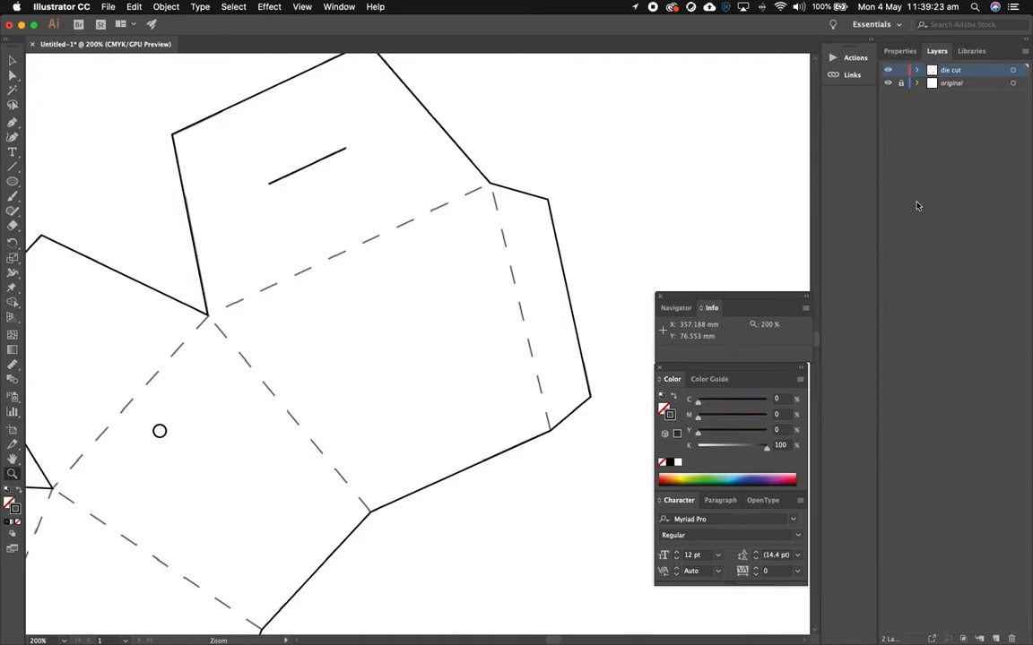
{"action": "left_click", "coordinate": [995, 638]}
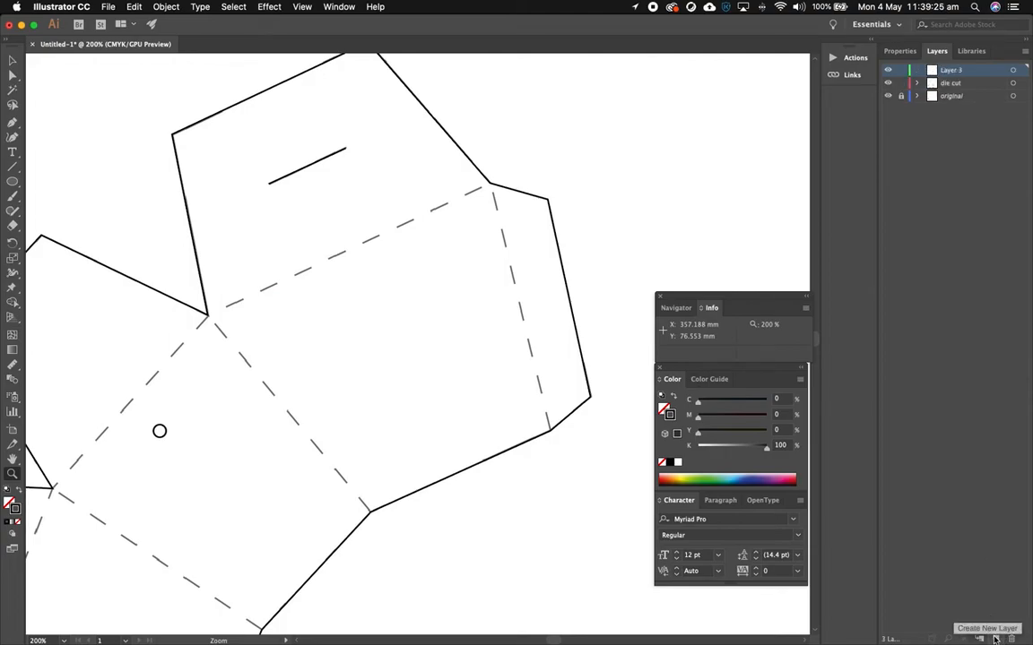
{"action": "double_click", "coordinate": [952, 72]}
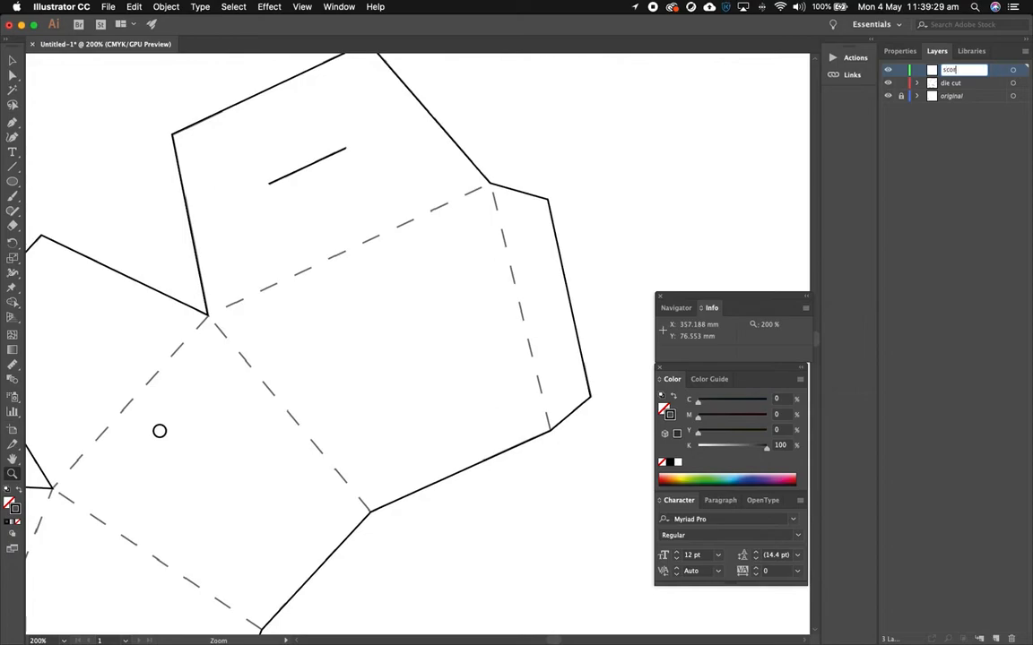
{"action": "key", "text": "Return"}
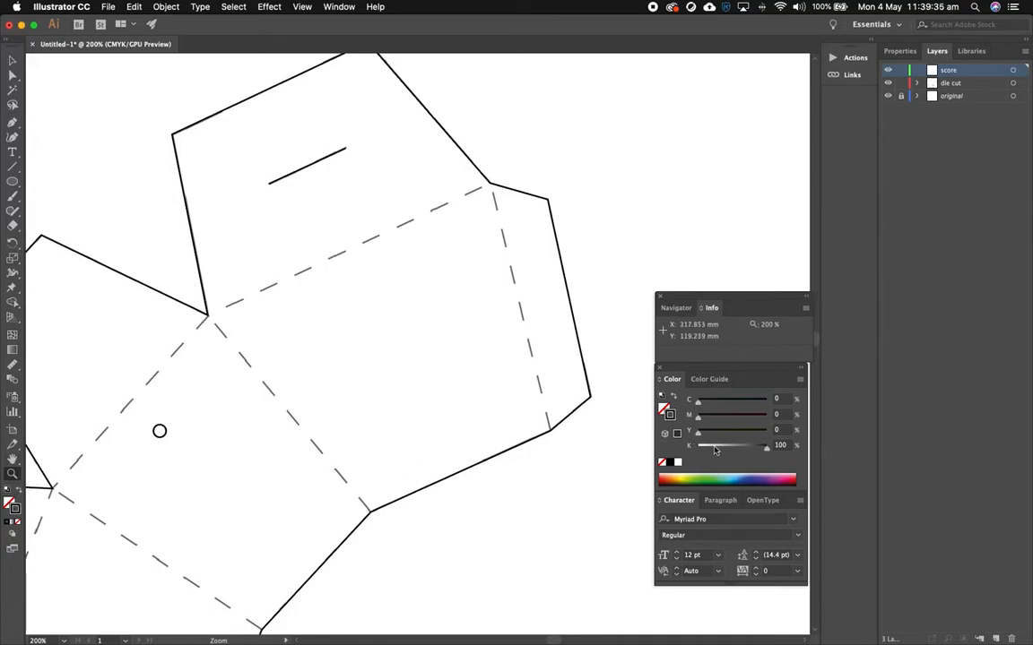
{"action": "left_click_drag", "start_coordinate": [765, 447], "coordinate": [768, 418]}
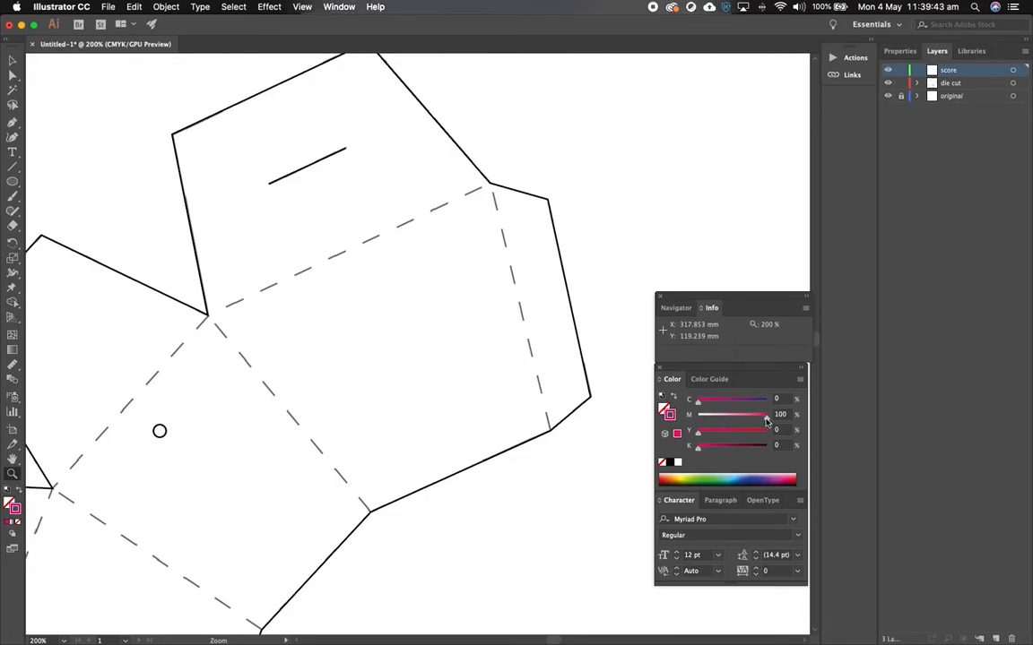
- Trace the dashed fold line at the base of the slit flap with the Pen tool as a straight segment about 89 mm long
{"action": "left_click", "coordinate": [342, 291]}
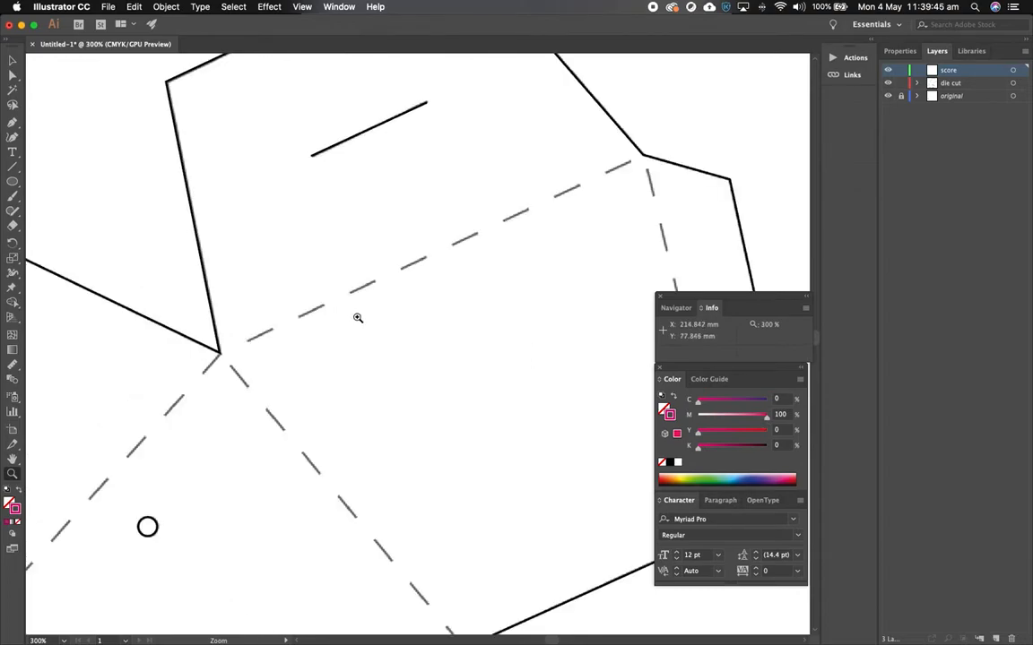
{"action": "left_click", "coordinate": [12, 124]}
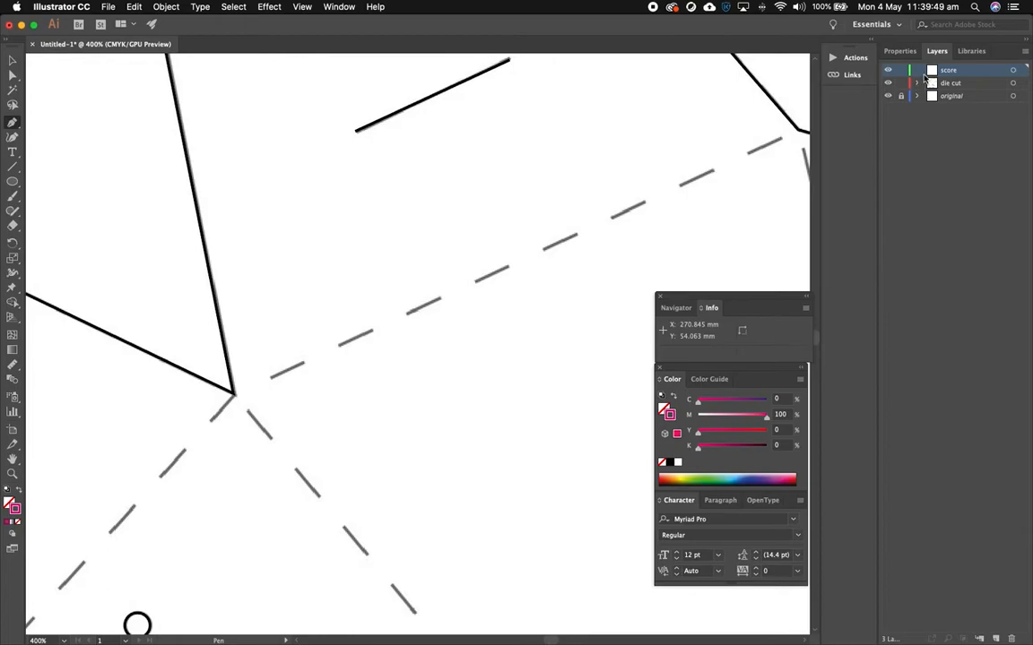
{"action": "left_click", "coordinate": [235, 396]}
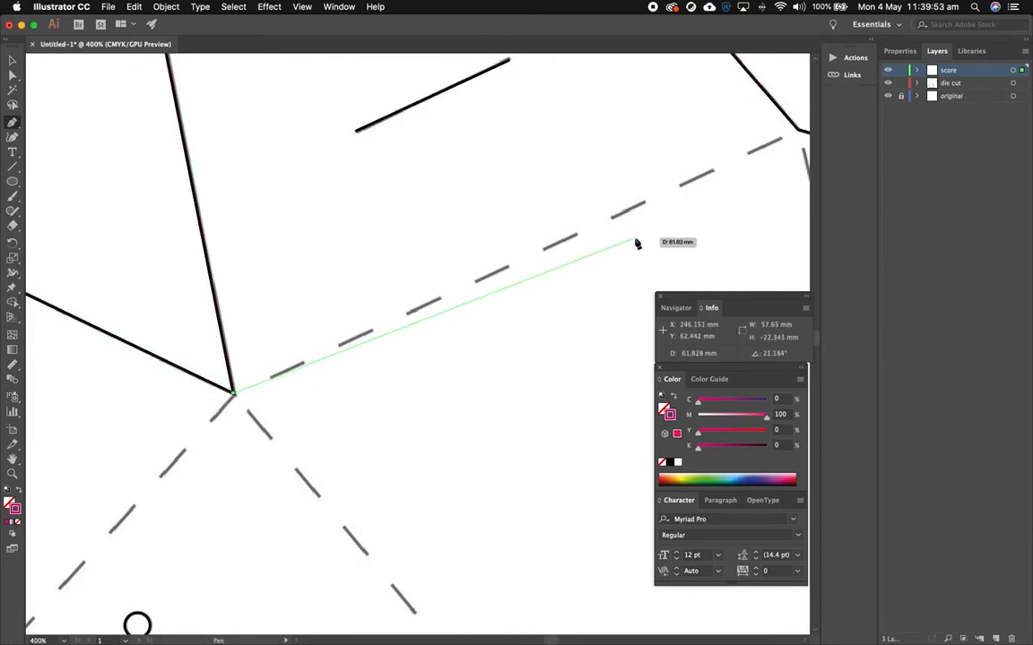
{"action": "left_click", "coordinate": [795, 133]}
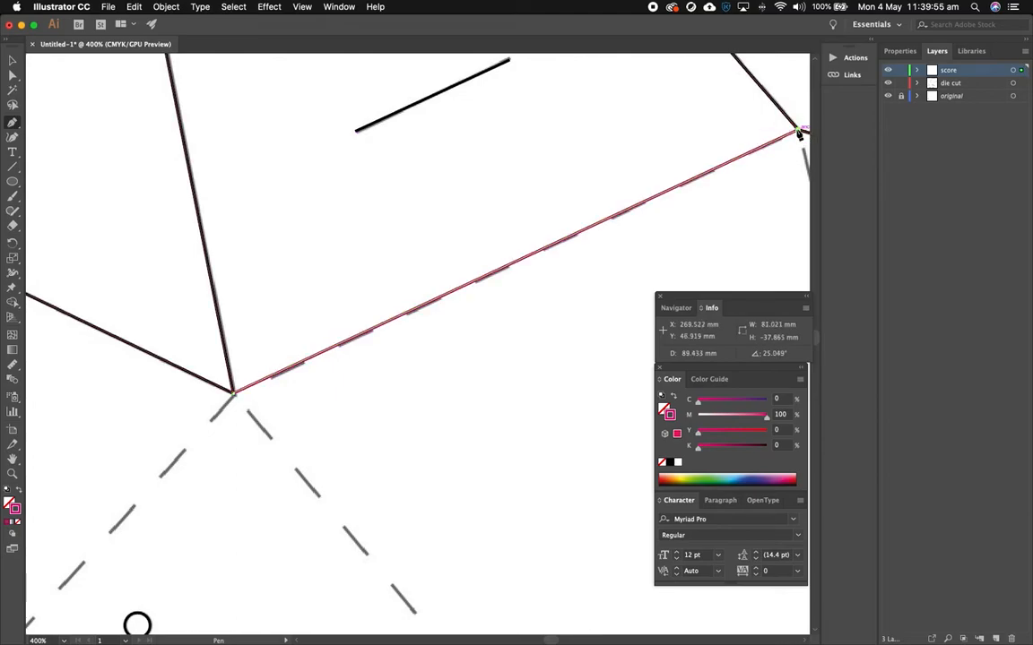
- Trace the dashed fold line of the narrow glue tab beside the slit-flap panel with the Pen tool, about 73 mm long
{"action": "key", "text": "space"}
{"action": "left_click_drag", "start_coordinate": [755, 239], "coordinate": [440, 225]}
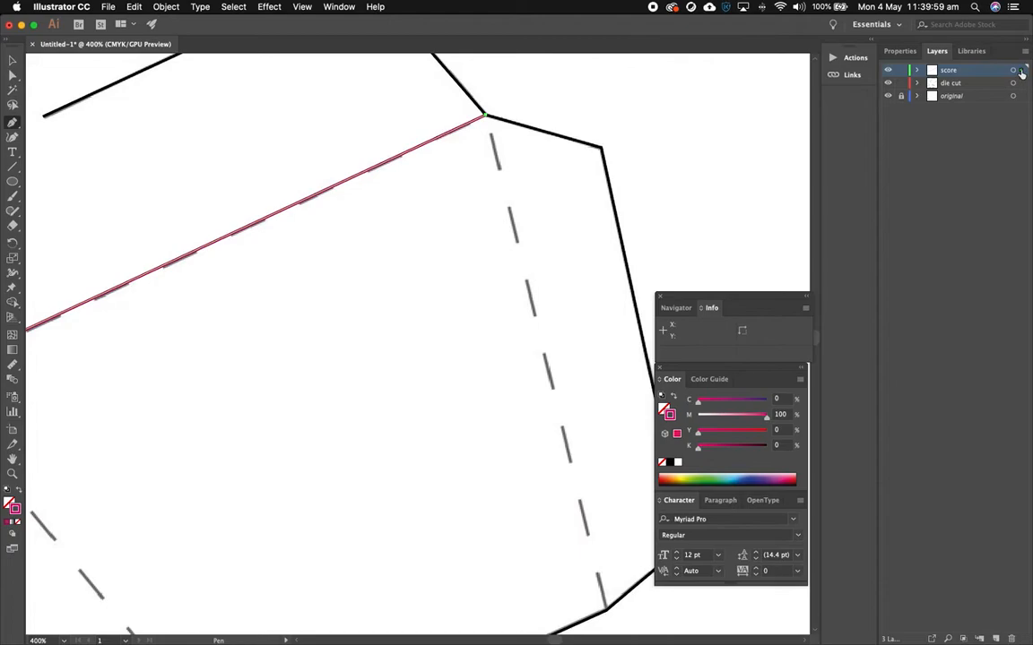
{"action": "key", "text": "space"}
{"action": "left_click_drag", "start_coordinate": [507, 368], "coordinate": [413, 161]}
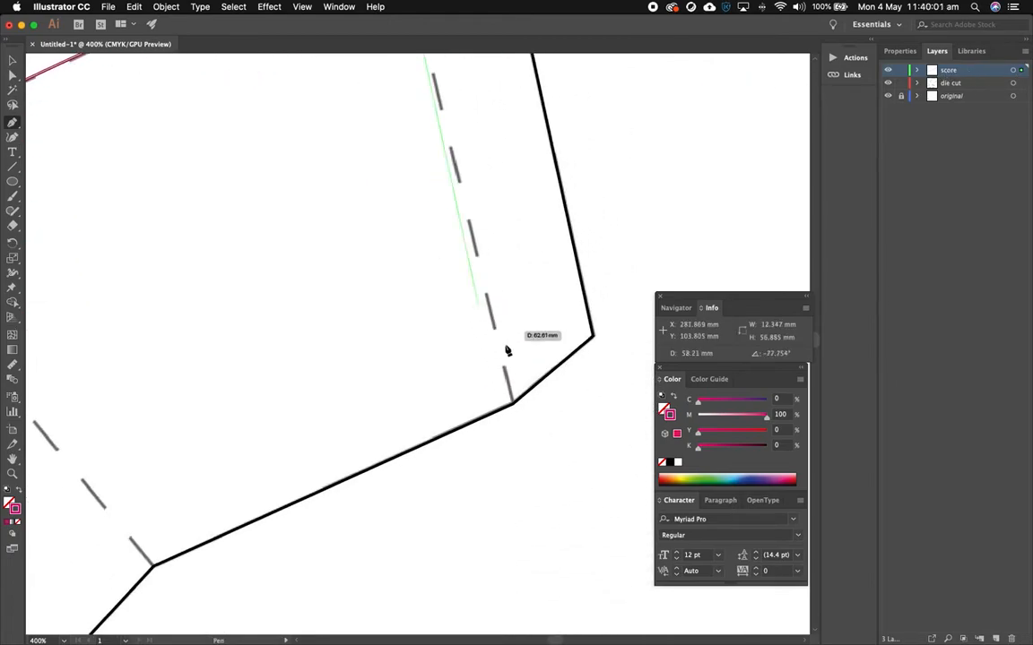
{"action": "left_click", "coordinate": [514, 405]}
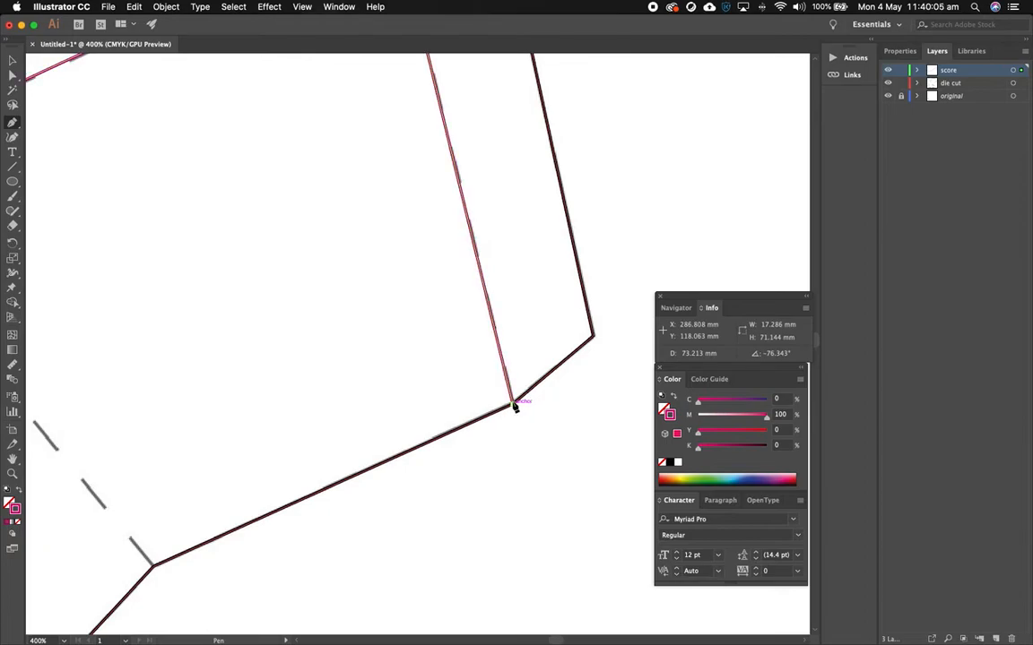
- Trace the dashed fold line between the slit-flap panel and the neighbouring upper panel with the hole using a straight Pen tool segment
{"action": "key", "text": "space"}
{"action": "left_click_drag", "start_coordinate": [138, 291], "coordinate": [409, 257]}
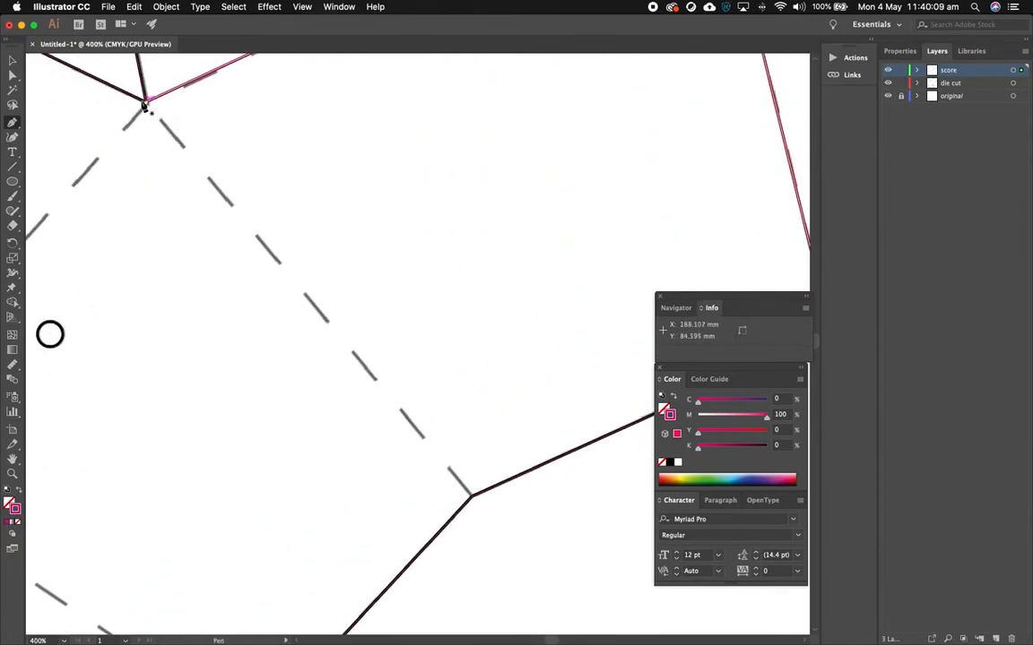
{"action": "left_click", "coordinate": [147, 105]}
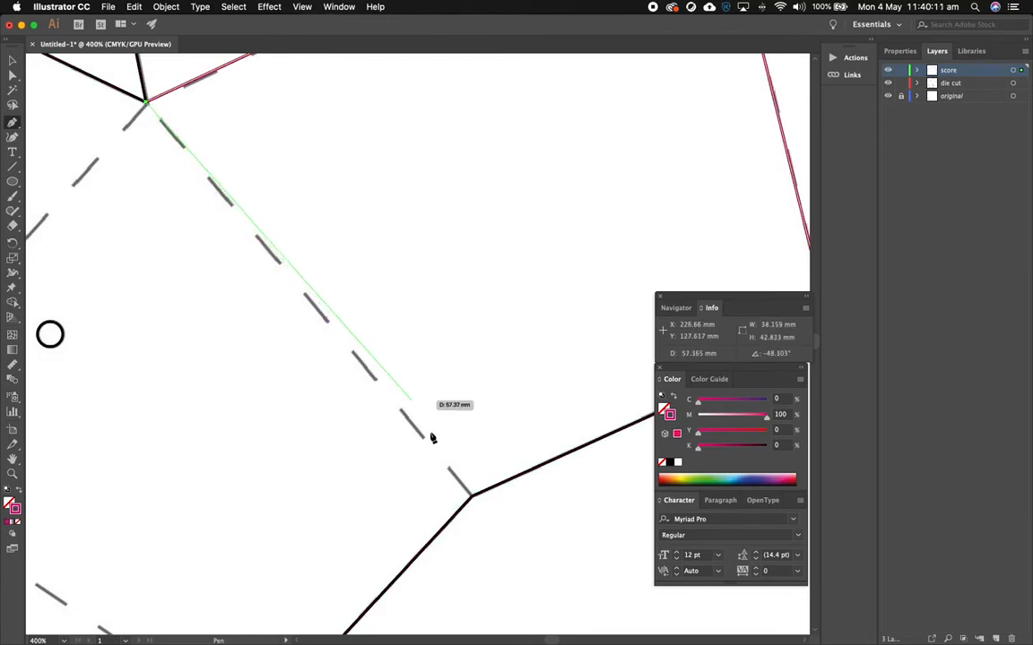
{"action": "left_click", "coordinate": [473, 496]}
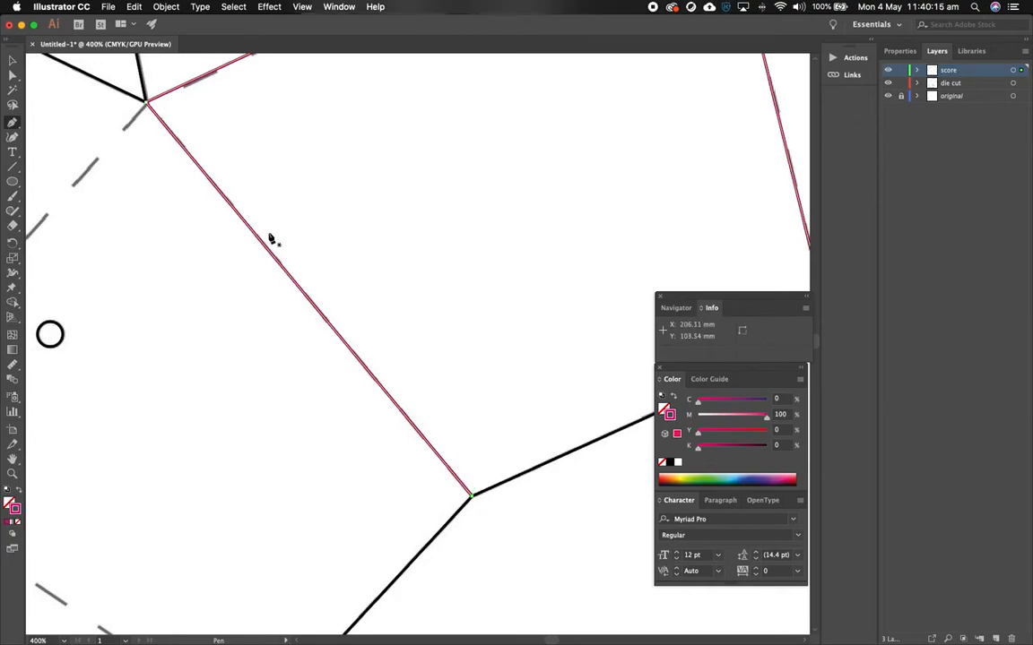
- Trace the dashed fold line at the base of the plain upper flap as a straight segment about 67 mm long
{"action": "left_click_drag", "start_coordinate": [109, 269], "coordinate": [408, 235]}
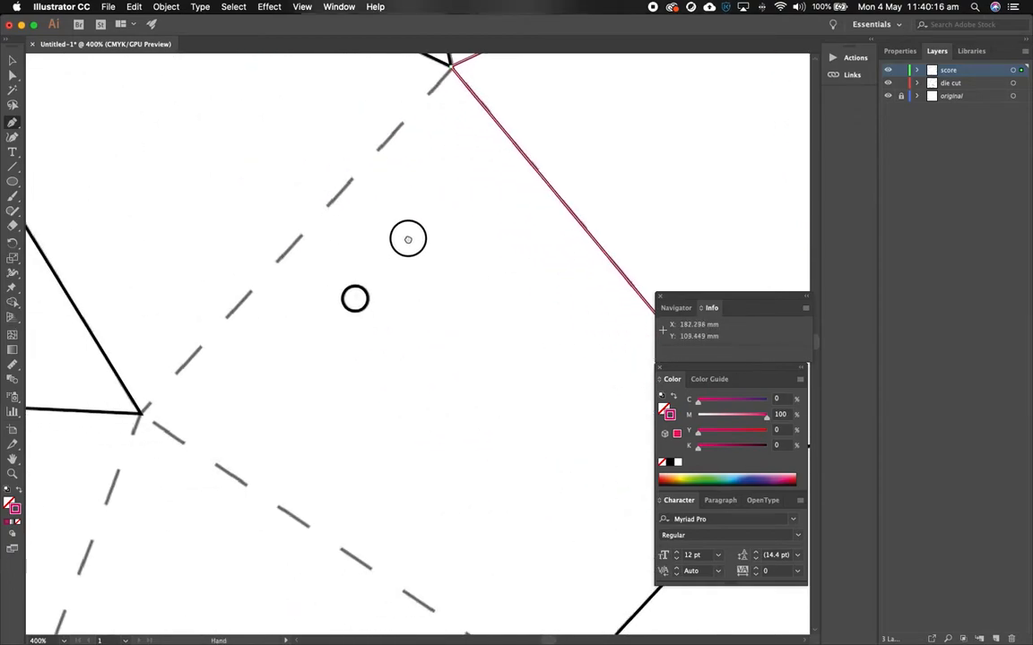
{"action": "left_click", "coordinate": [140, 415]}
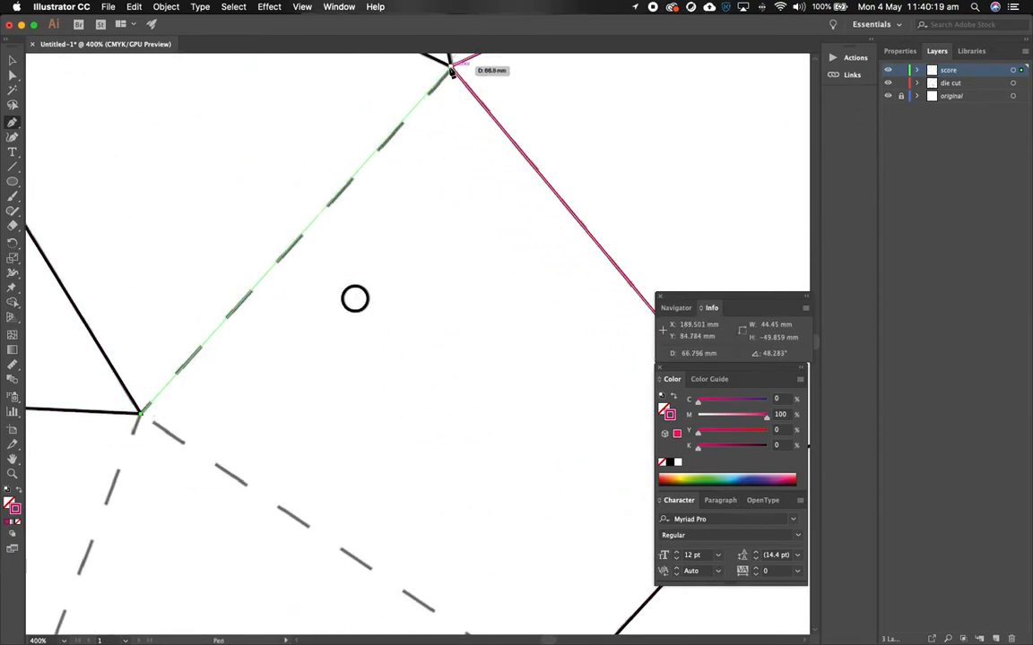
{"action": "left_click", "coordinate": [451, 69]}
- Trace the dashed fold line between the upper holed panel and the panel with the rounded-tongue flap, about 72 mm long
{"action": "left_click_drag", "start_coordinate": [446, 412], "coordinate": [406, 206]}
{"action": "left_click", "coordinate": [83, 183]}
{"action": "left_click", "coordinate": [500, 461]}
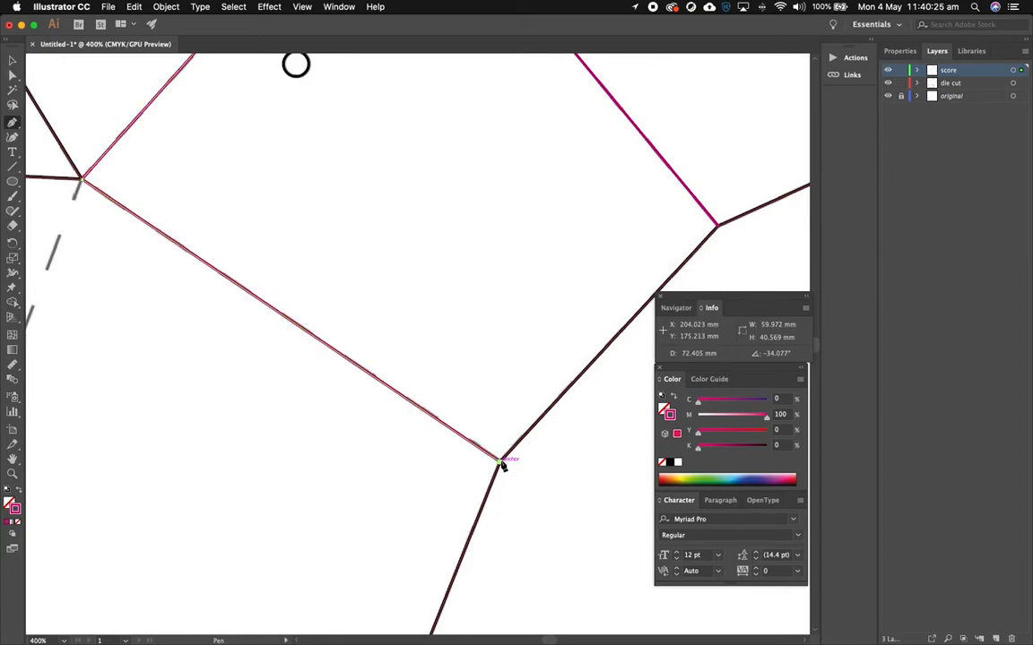
- Trace the dashed fold line at the base of the rounded-tongue flap with a straight Pen tool segment and end the path
{"action": "left_click_drag", "start_coordinate": [191, 374], "coordinate": [502, 184]}
{"action": "left_click", "coordinate": [199, 567]}
{"action": "left_click_drag", "start_coordinate": [480, 138], "coordinate": [447, 458]}
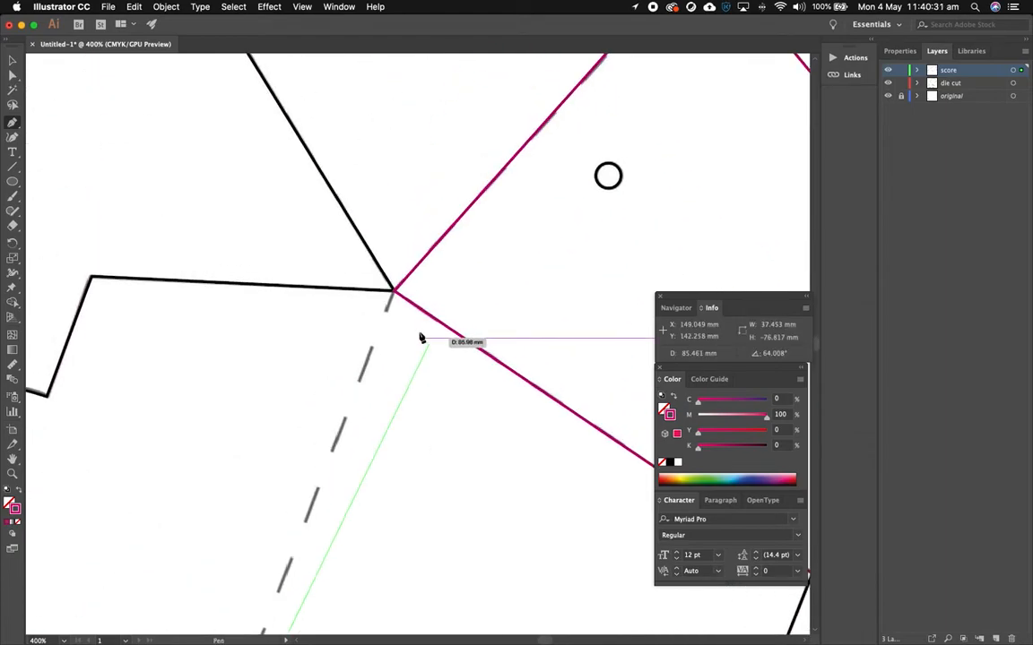
{"action": "left_click", "coordinate": [394, 291]}
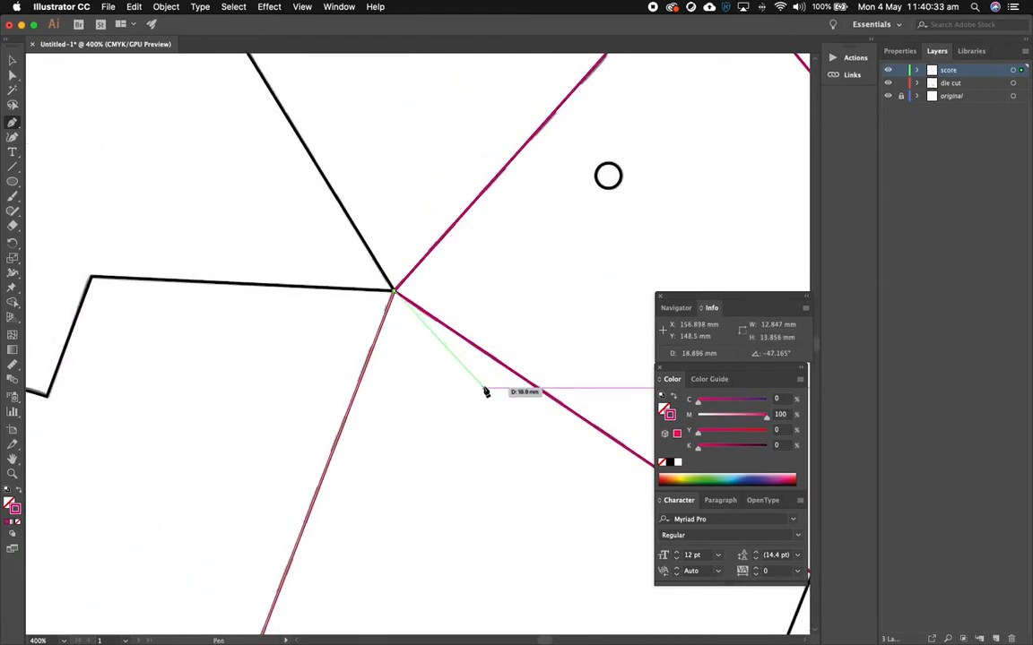
{"action": "key", "text": "Escape"}
- Trace the dashed fold line between the rounded-tongue flap's panel and the lower holed panel as a segment about 72 mm long
{"action": "left_click_drag", "start_coordinate": [540, 520], "coordinate": [502, 188]}
{"action": "left_click_drag", "start_coordinate": [470, 464], "coordinate": [419, 198]}
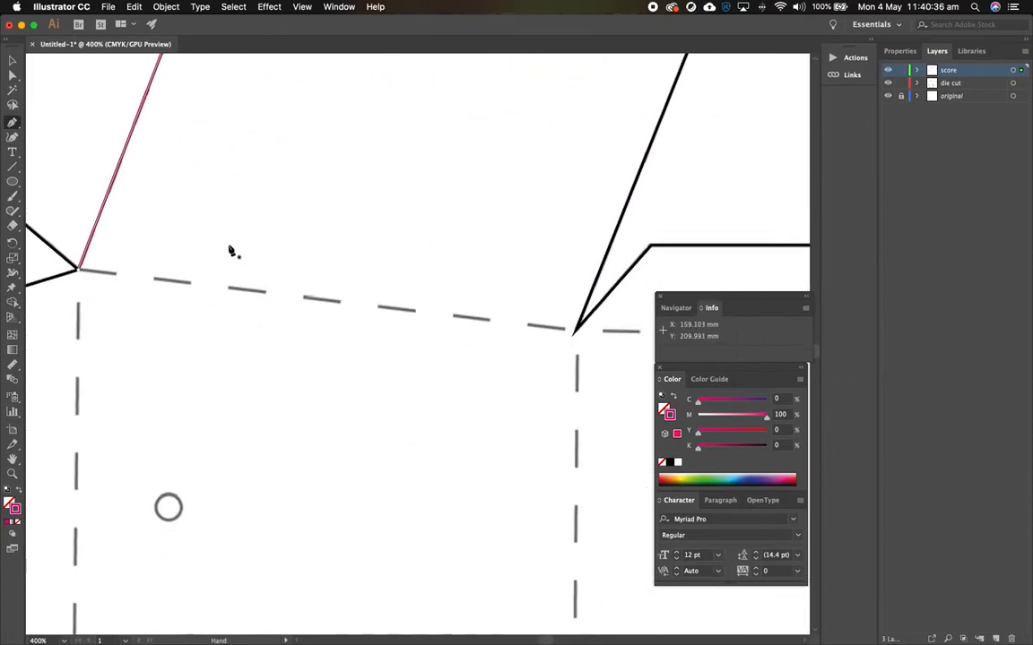
{"action": "left_click", "coordinate": [79, 269]}
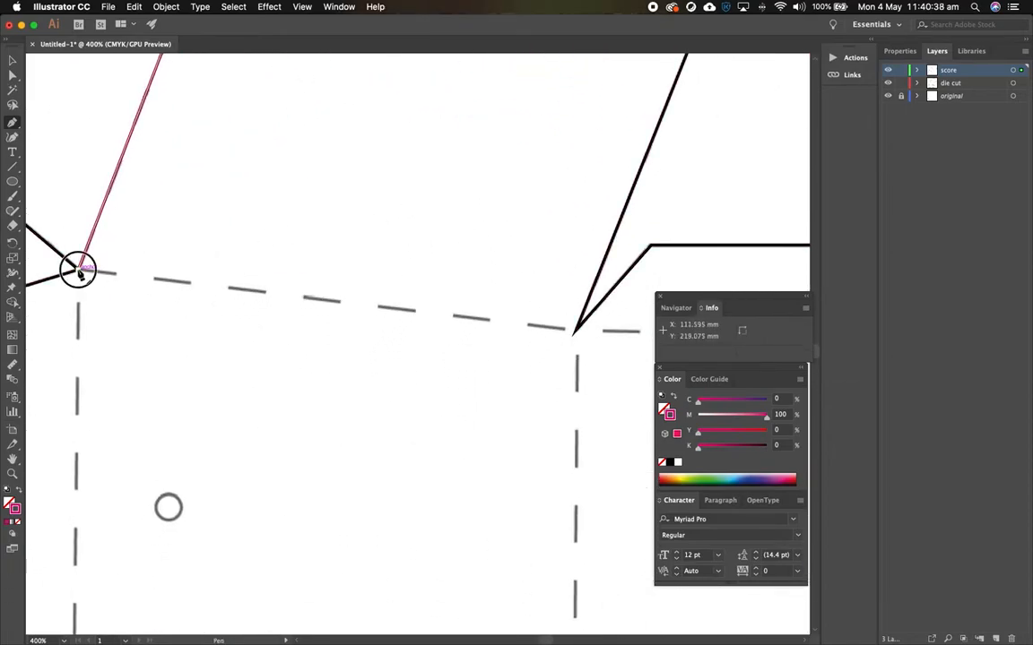
{"action": "left_click", "coordinate": [577, 330]}
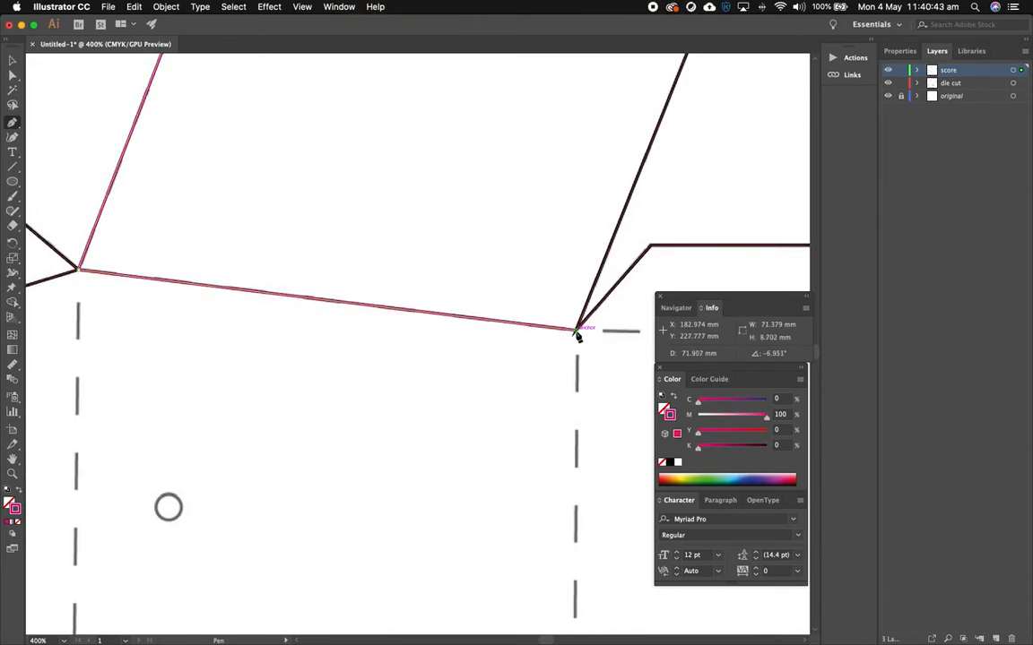
- Trace the dashed fold line at the base of the small box base panel's upper tab with a straight Pen tool segment
{"action": "left_click_drag", "start_coordinate": [565, 386], "coordinate": [201, 295]}
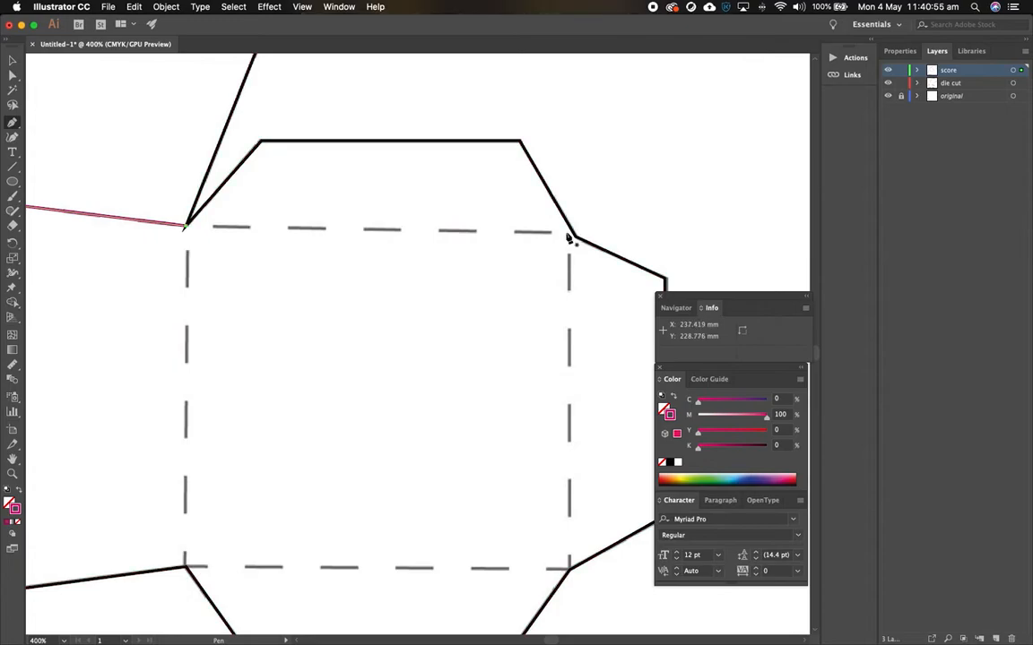
{"action": "left_click", "coordinate": [185, 225]}
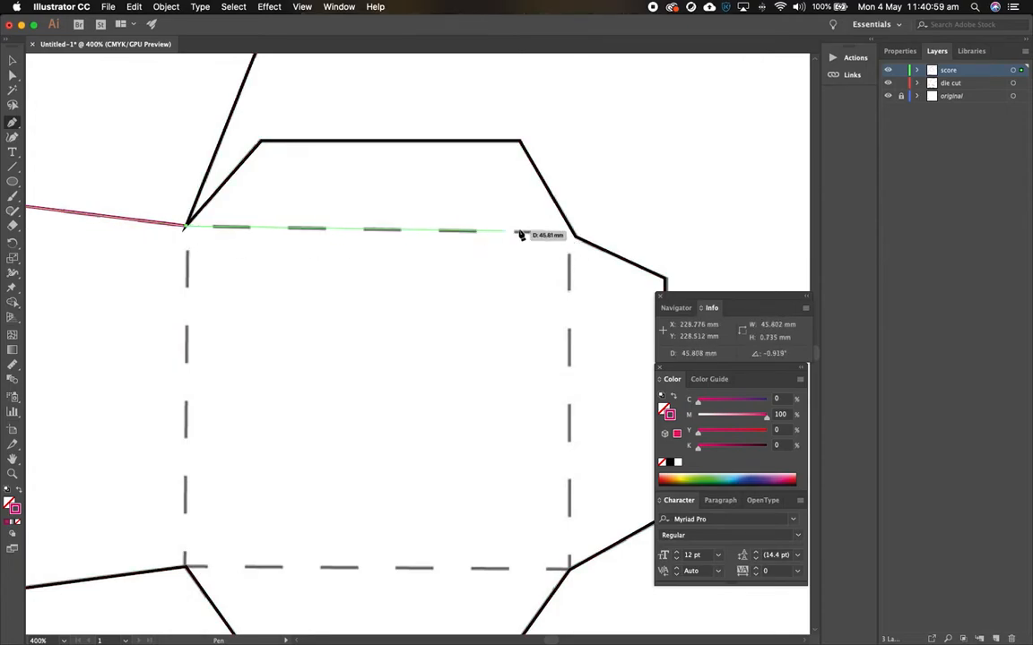
{"action": "left_click", "coordinate": [571, 235]}
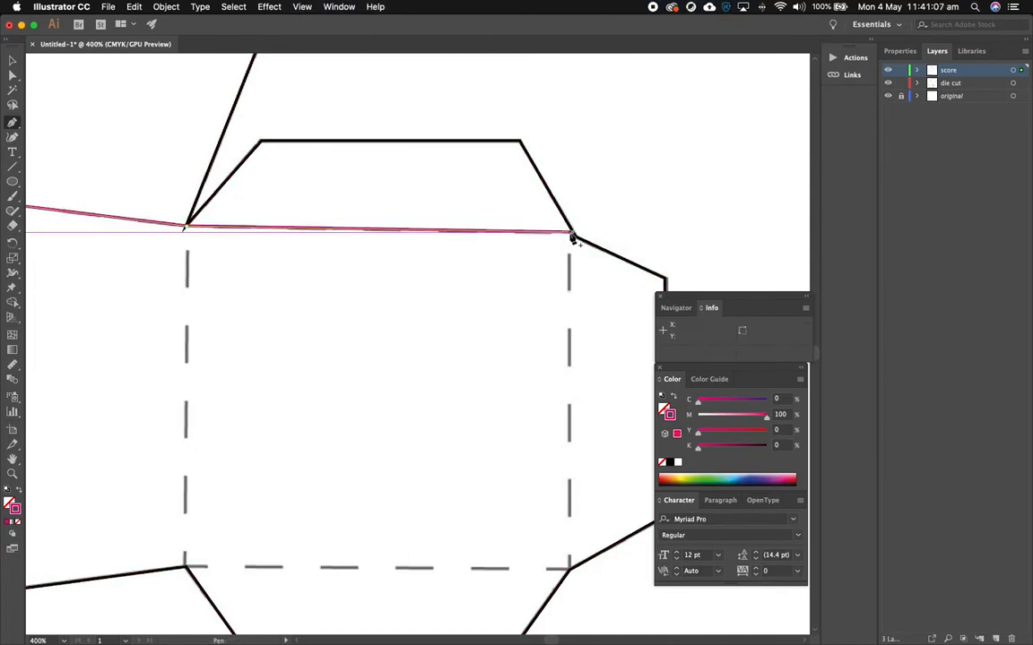
- Trace the dashed fold lines of the box base panel's outer side tab, about 48 mm long, and of its lower tab
{"action": "left_click", "coordinate": [570, 567]}
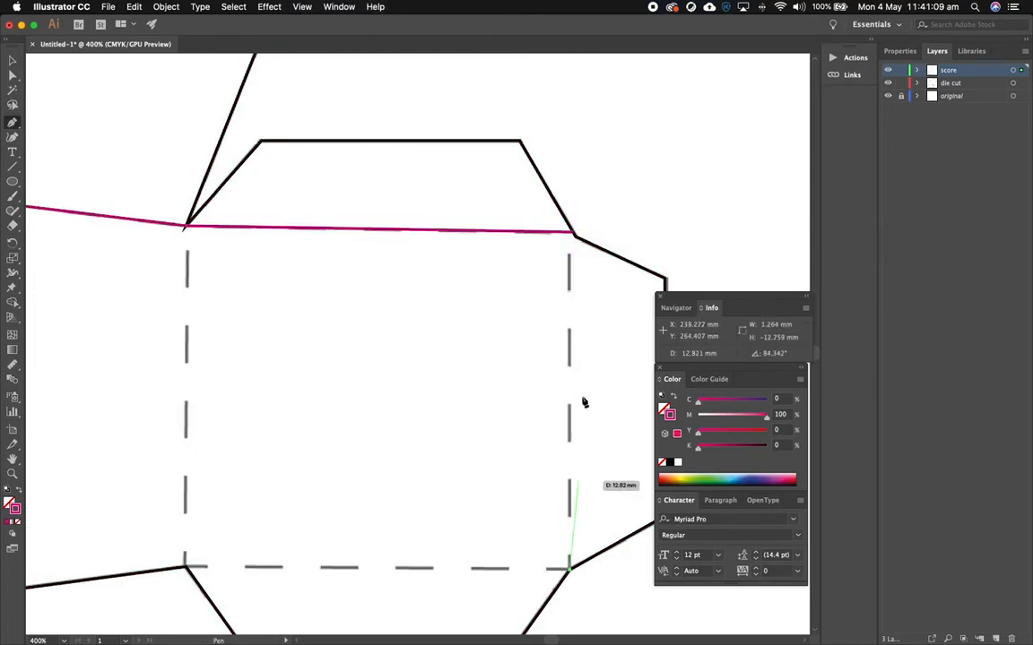
{"action": "left_click", "coordinate": [571, 234]}
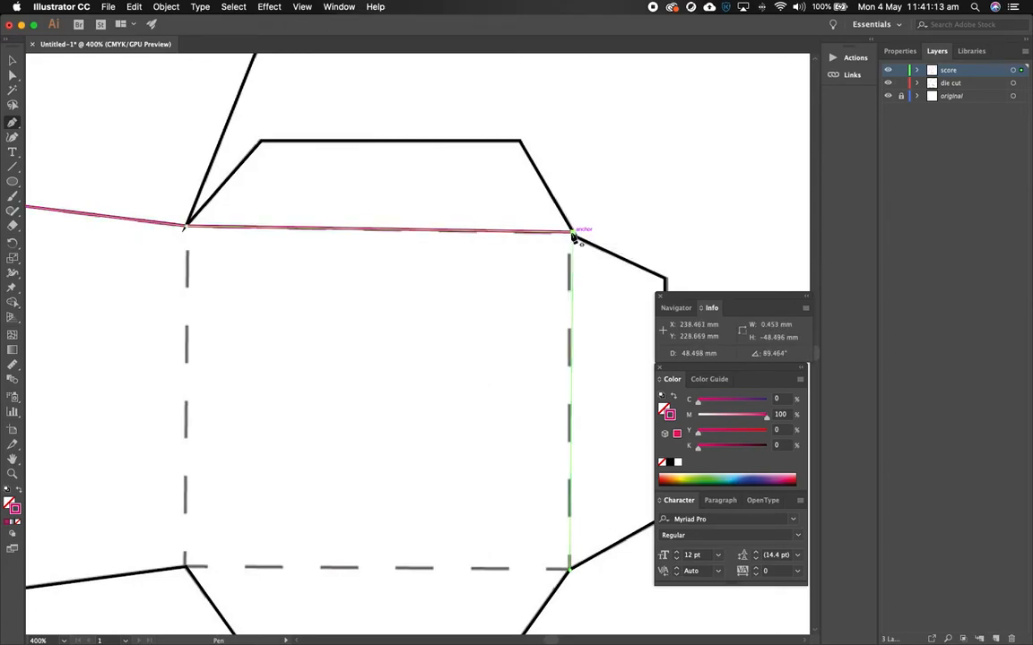
{"action": "left_click_drag", "start_coordinate": [324, 440], "coordinate": [374, 267]}
{"action": "left_click", "coordinate": [620, 399]}
{"action": "left_click", "coordinate": [237, 395]}
- Trace the dashed fold line between the box base panel and the lower holed panel, moving its end anchor up to the corner
{"action": "left_click_drag", "start_coordinate": [314, 182], "coordinate": [357, 459]}
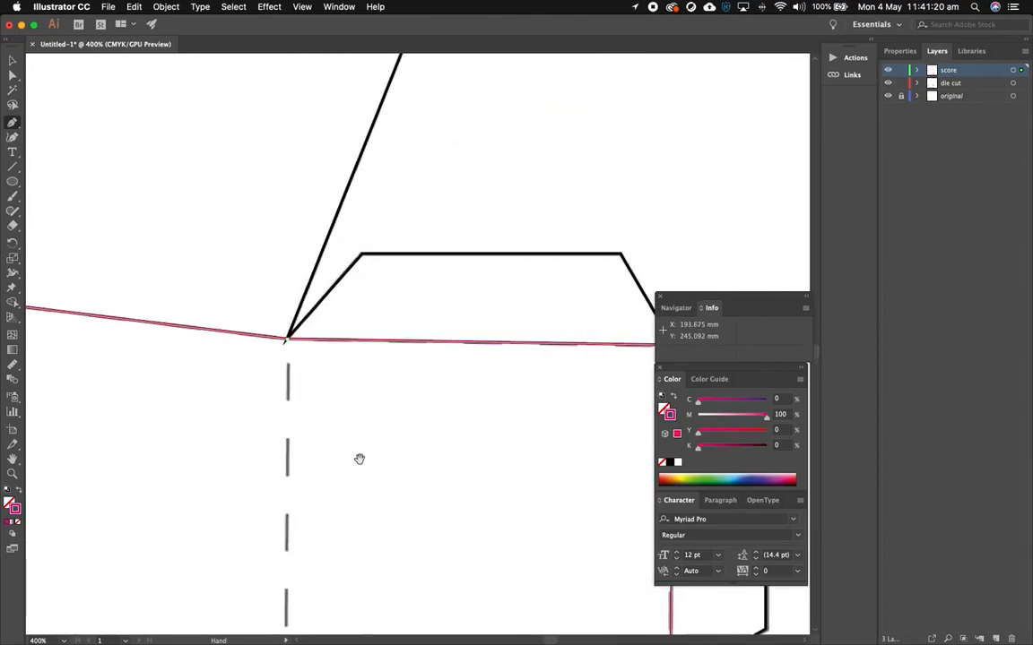
{"action": "left_click", "coordinate": [289, 343]}
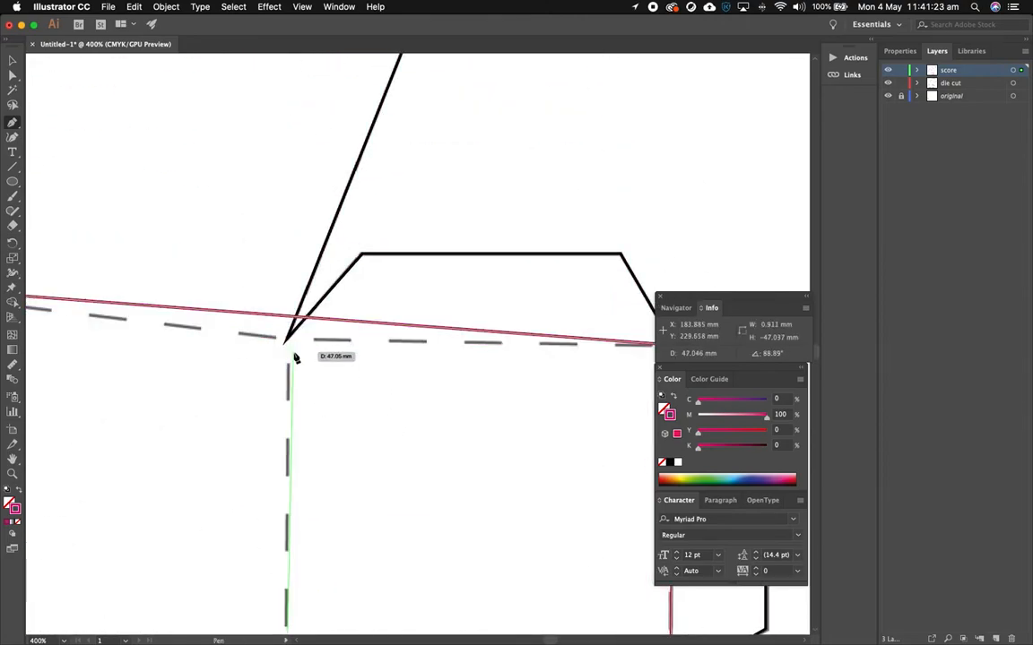
{"action": "key", "text": "super+z"}
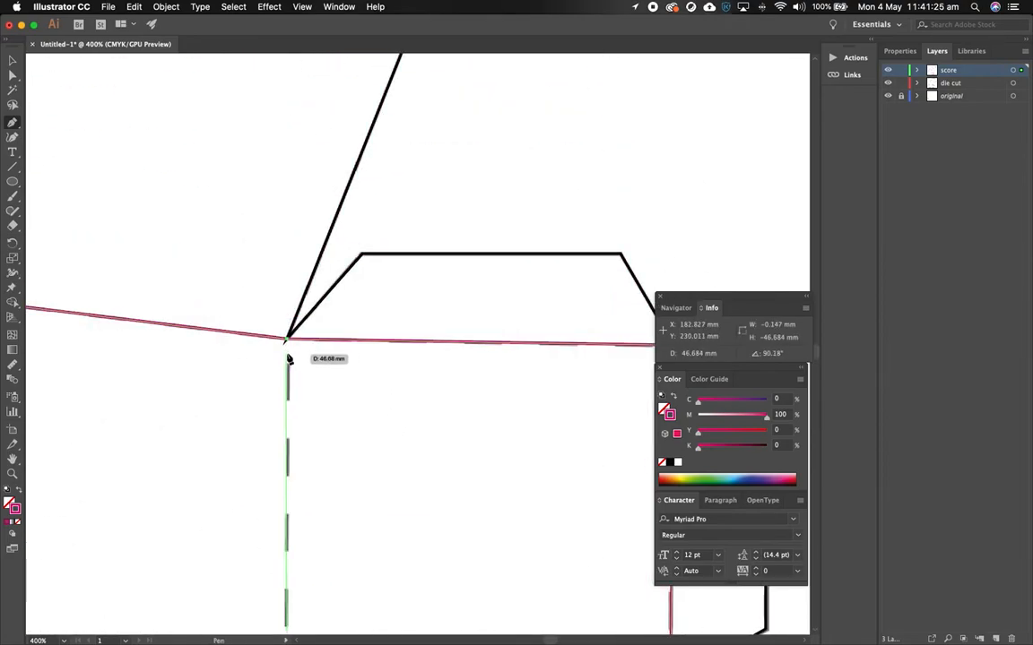
{"action": "left_click", "coordinate": [287, 358]}
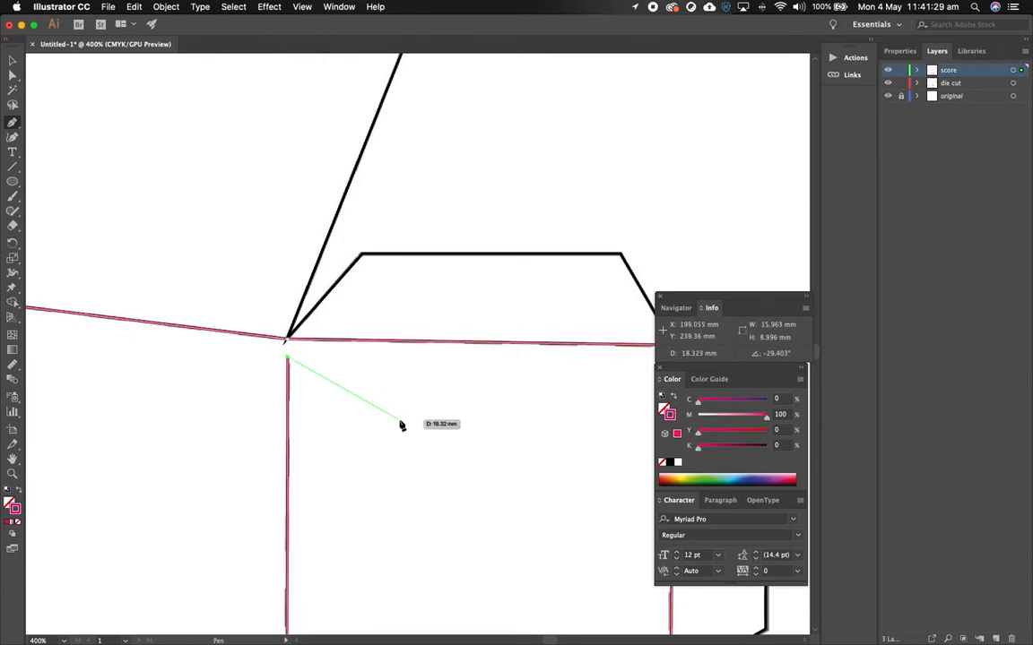
{"action": "key", "text": "a"}
{"action": "left_click", "coordinate": [292, 365]}
{"action": "left_click_drag", "start_coordinate": [287, 358], "coordinate": [287, 341]}
{"action": "left_click", "coordinate": [357, 424]}
- Trace the dashed fold line between the lower holed panel and its outer end flap with a straight Pen tool segment
{"action": "left_click_drag", "start_coordinate": [336, 440], "coordinate": [494, 209]}
{"action": "mouse_move", "coordinate": [264, 307]}
{"action": "left_mouse_down"}
{"action": "mouse_move", "coordinate": [405, 385]}
{"action": "mouse_move", "coordinate": [424, 373]}
{"action": "left_mouse_up"}
{"action": "left_click_drag", "start_coordinate": [249, 209], "coordinate": [403, 239]}
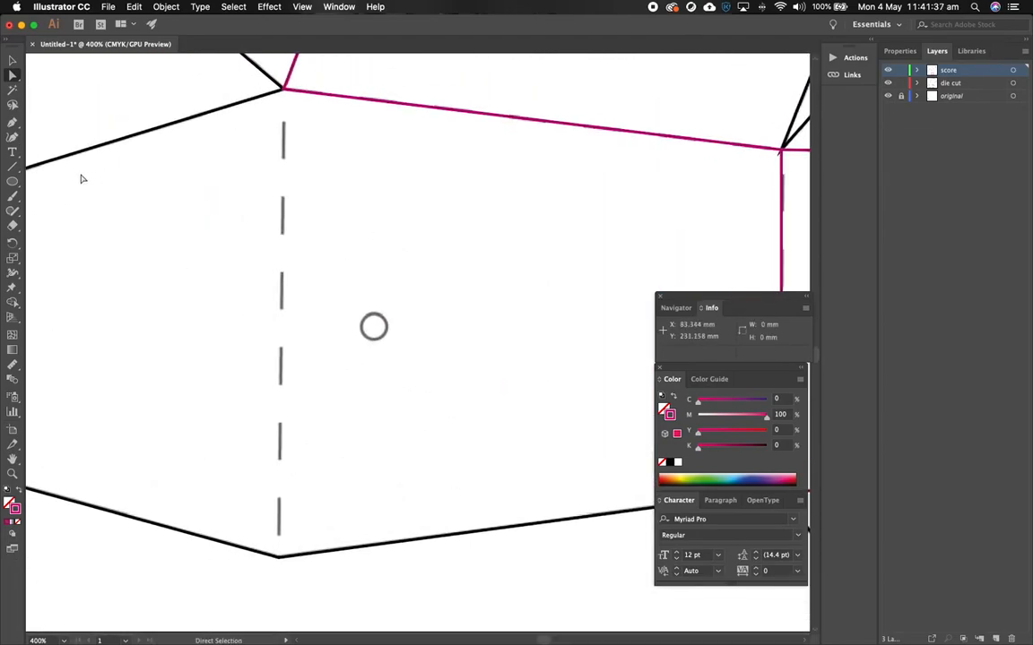
{"action": "key", "text": "p"}
{"action": "left_click", "coordinate": [279, 556]}
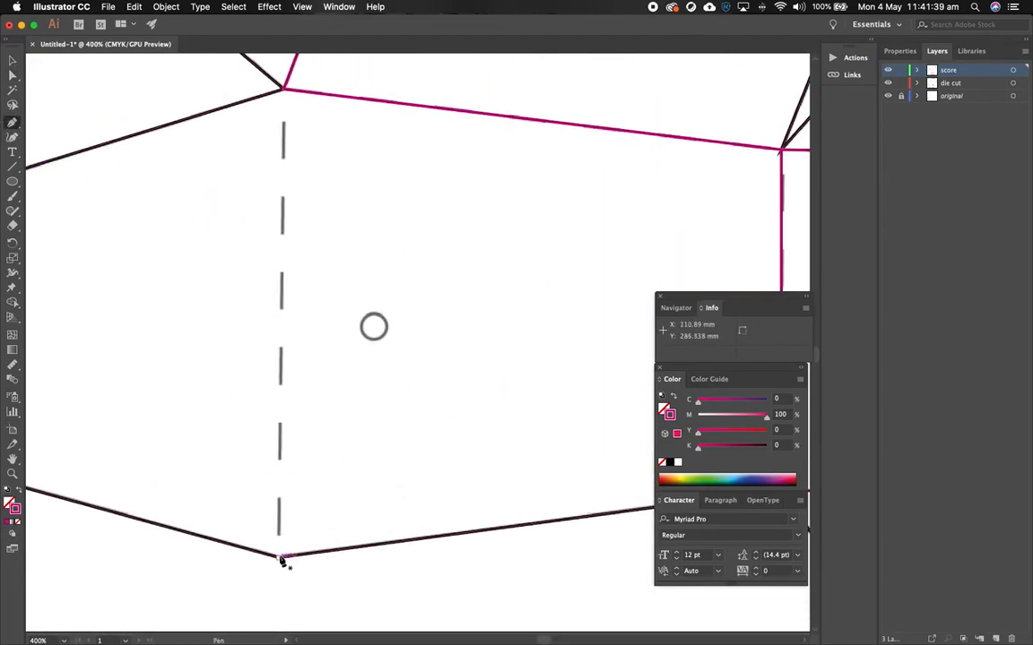
{"action": "left_click", "coordinate": [283, 89]}
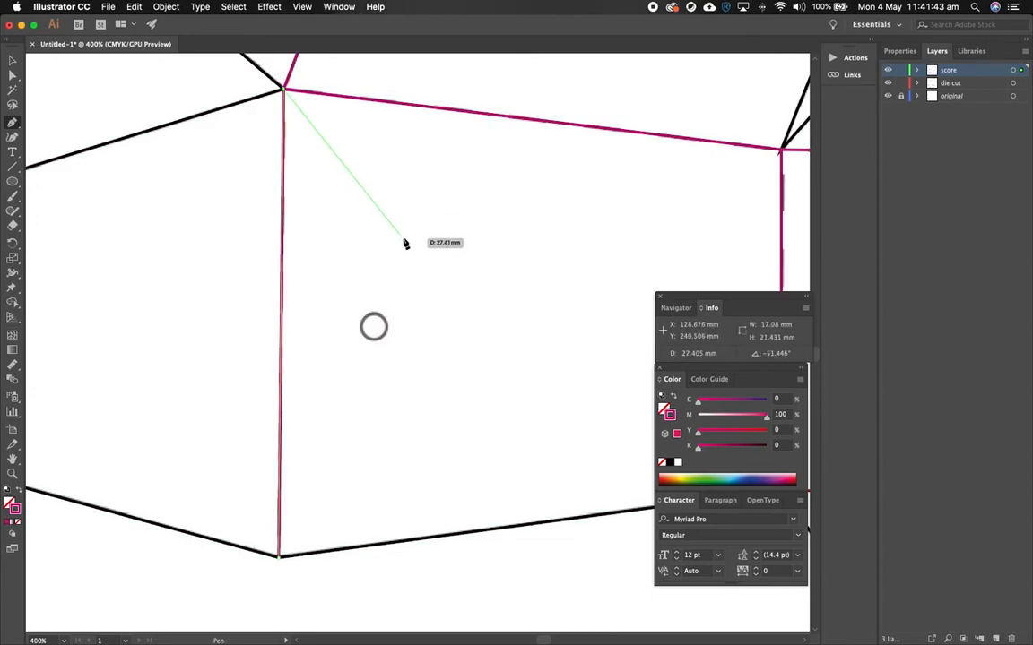
- Duplicate the traced hole circle from the upper panel and place the copy in the lower panel near its untraced hole
{"action": "key", "text": "z"}
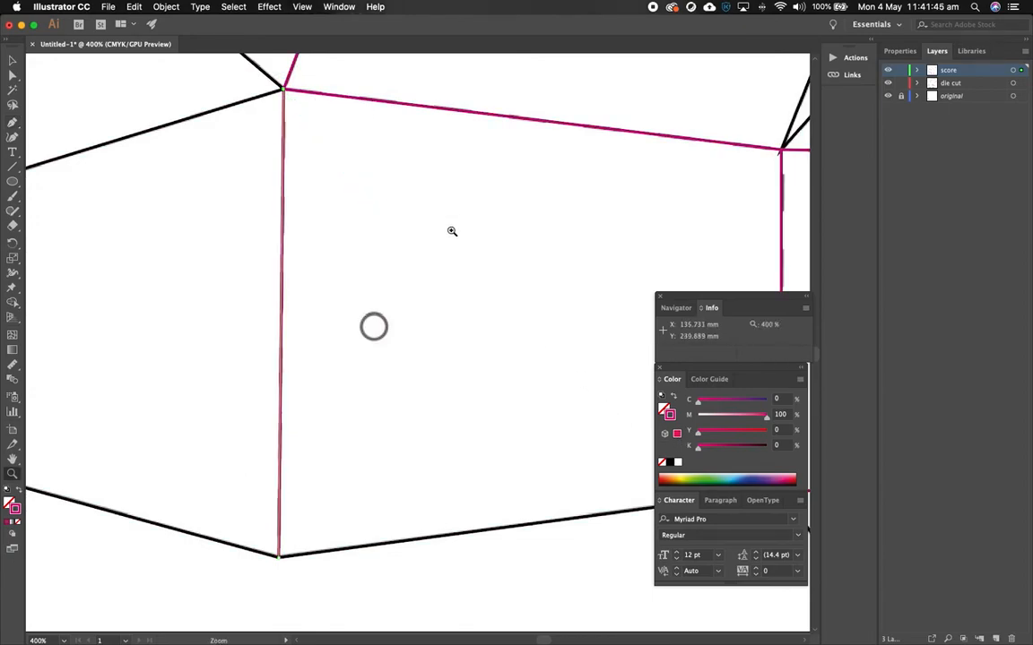
{"action": "left_click", "coordinate": [457, 226], "text": "alt"}
{"action": "left_click", "coordinate": [499, 256], "text": "alt"}
{"action": "left_click", "coordinate": [529, 291], "text": "alt"}
{"action": "left_click", "coordinate": [534, 300], "text": "alt"}
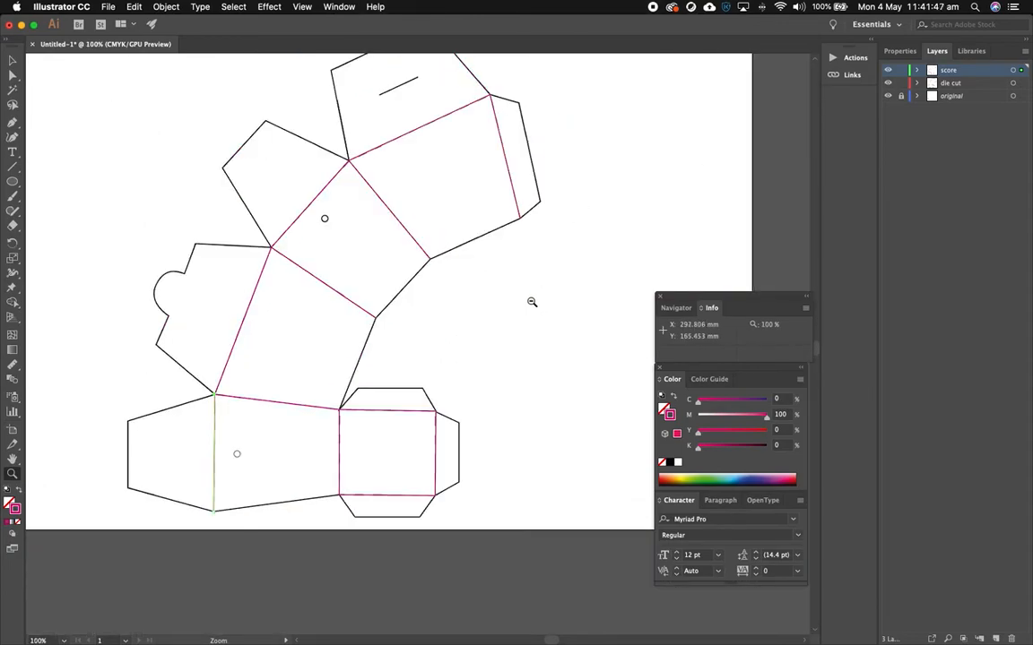
{"action": "left_click", "coordinate": [256, 451]}
{"action": "left_click", "coordinate": [442, 333]}
{"action": "left_click_drag", "start_coordinate": [437, 242], "coordinate": [360, 386]}
{"action": "left_click_drag", "start_coordinate": [452, 157], "coordinate": [398, 305]}
{"action": "left_click", "coordinate": [13, 61]}
{"action": "left_click", "coordinate": [392, 189]}
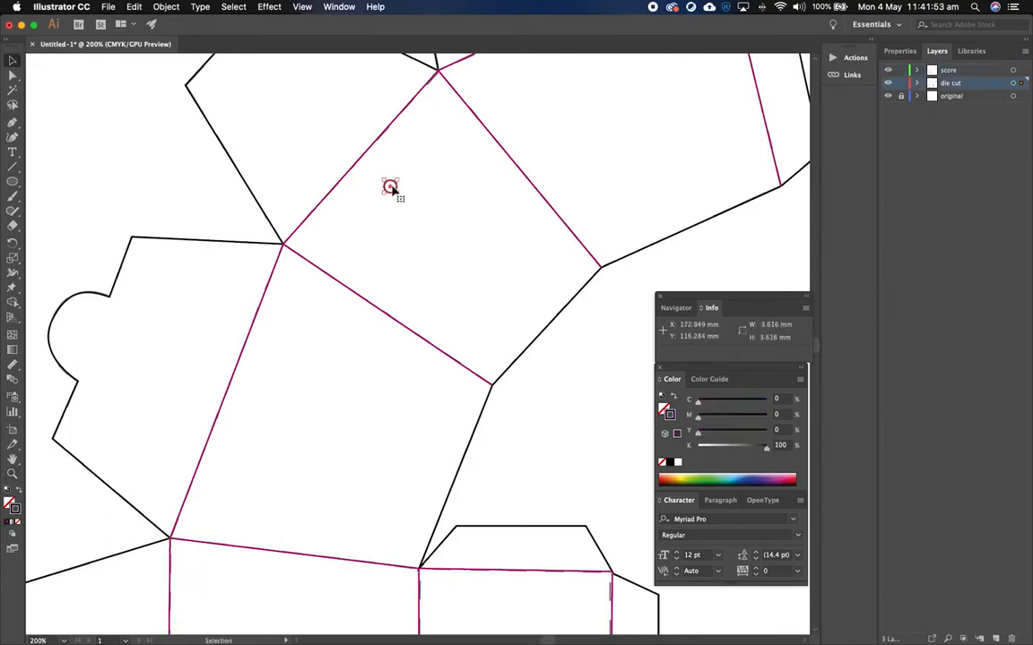
{"action": "left_click_drag", "start_coordinate": [390, 187], "coordinate": [300, 492]}
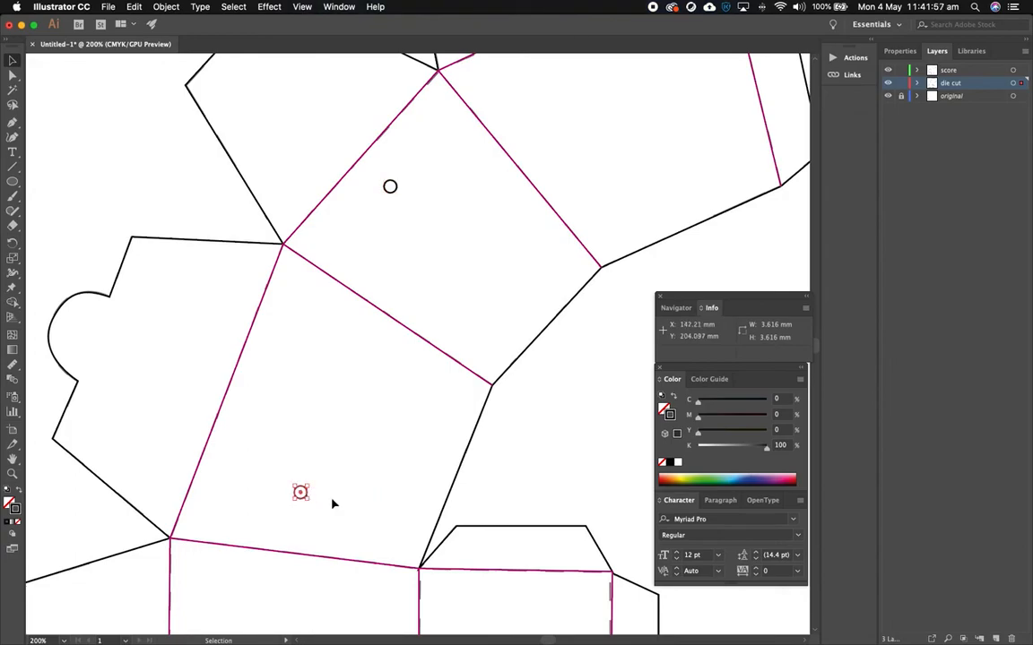
{"action": "key", "text": "Delete"}
{"action": "left_click_drag", "start_coordinate": [390, 188], "coordinate": [226, 598]}
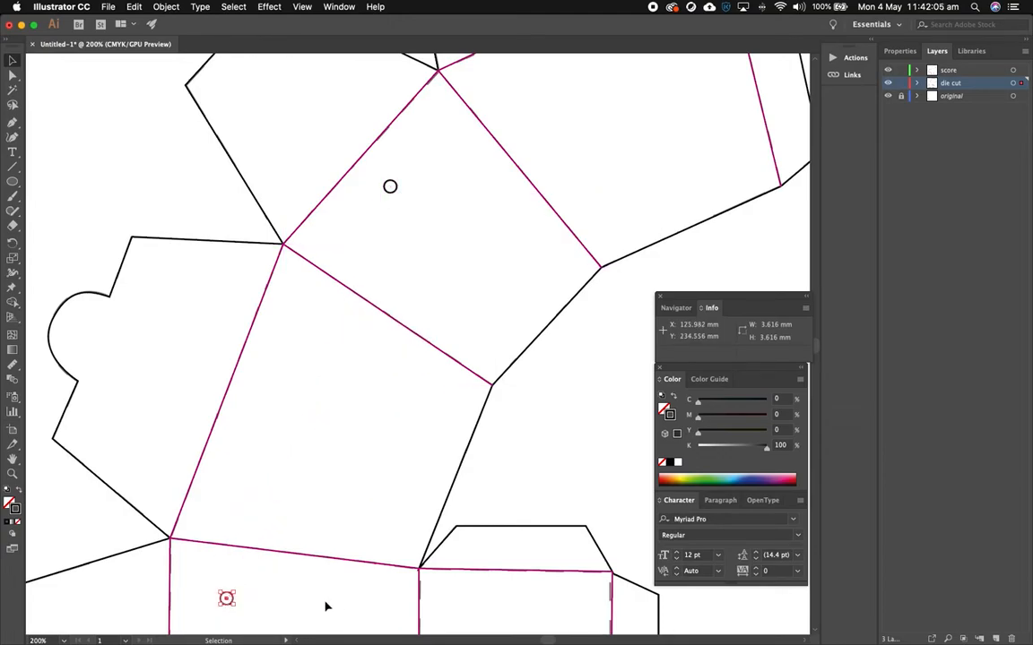
- Move the copied circle exactly over the original hole in the lower panel and deselect it
{"action": "key", "text": "space"}
{"action": "left_click_drag", "start_coordinate": [319, 587], "coordinate": [437, 214]}
{"action": "key", "text": "z"}
{"action": "left_click", "coordinate": [417, 270]}
{"action": "left_click", "coordinate": [344, 329]}
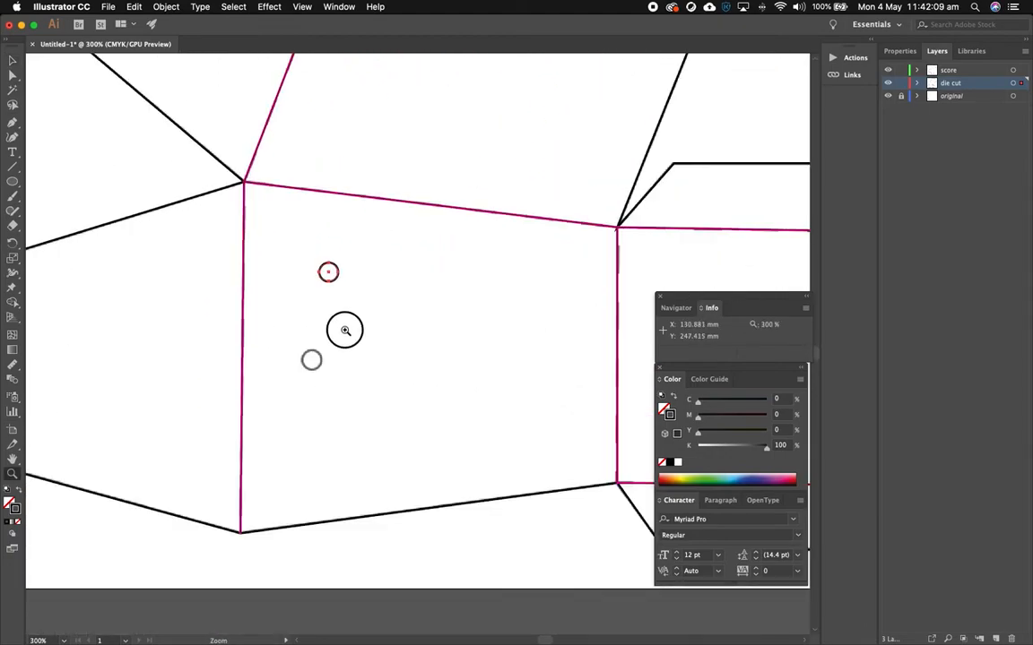
{"action": "left_click", "coordinate": [440, 330]}
{"action": "left_click", "coordinate": [385, 369]}
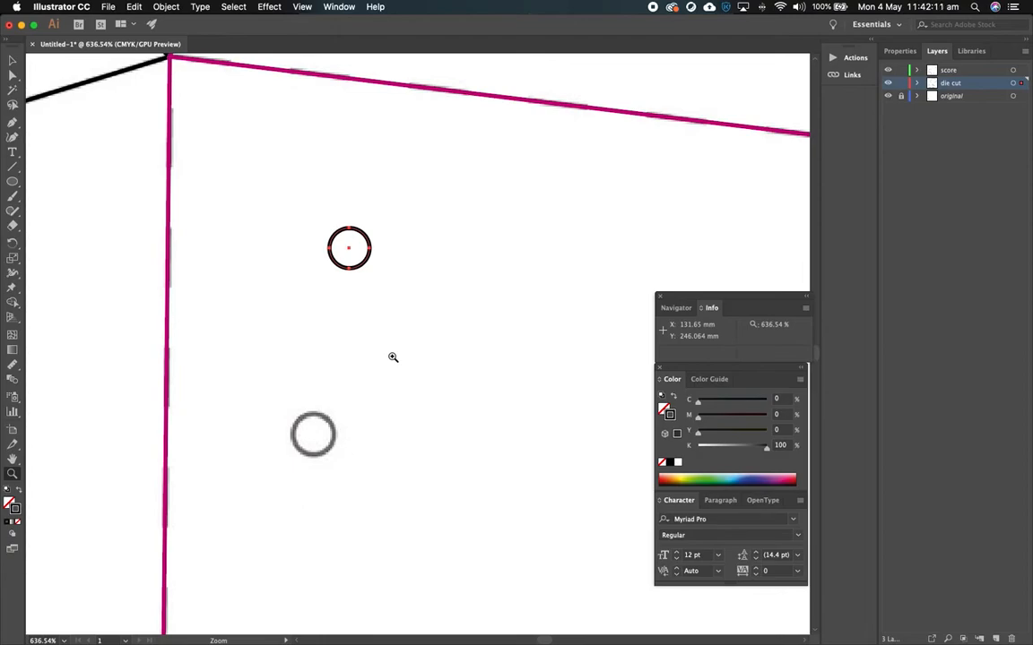
{"action": "key", "text": "v"}
{"action": "left_click_drag", "start_coordinate": [352, 251], "coordinate": [313, 435]}
{"action": "left_click", "coordinate": [438, 387]}
- Examine the whole traced net for any cut or fold line not yet covered
{"action": "key", "text": "z"}
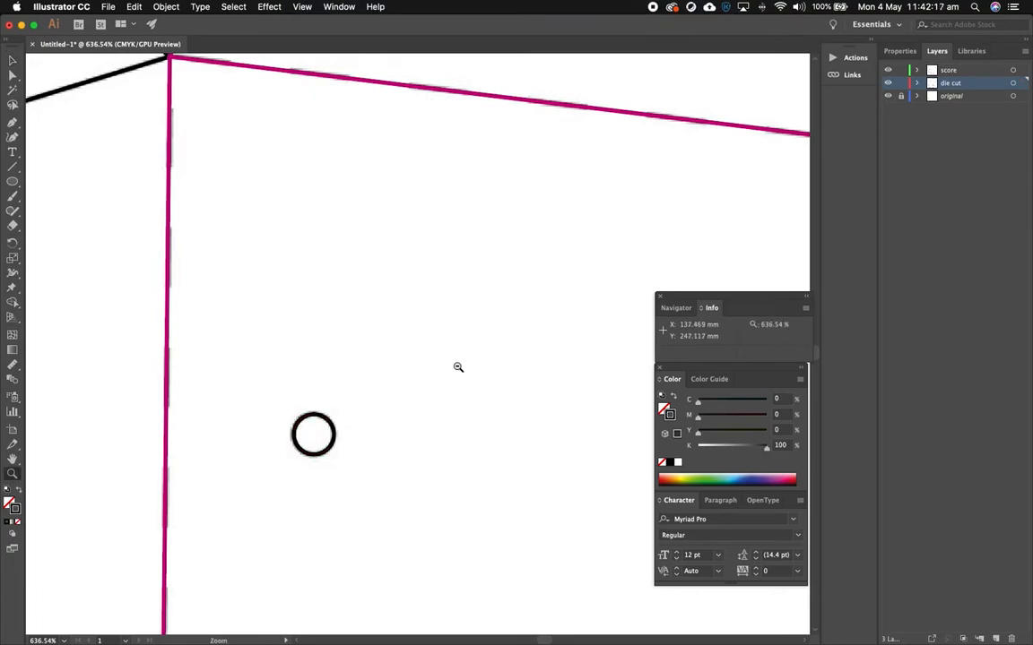
{"action": "left_click", "coordinate": [456, 367], "text": "alt"}
{"action": "left_click", "coordinate": [513, 318], "text": "alt"}
{"action": "left_click", "coordinate": [514, 317], "text": "alt"}
{"action": "left_click", "coordinate": [516, 314], "text": "alt"}
{"action": "left_click", "coordinate": [516, 316], "text": "alt"}
{"action": "left_click", "coordinate": [483, 361], "text": "alt"}
{"action": "left_click", "coordinate": [431, 281], "text": "alt"}
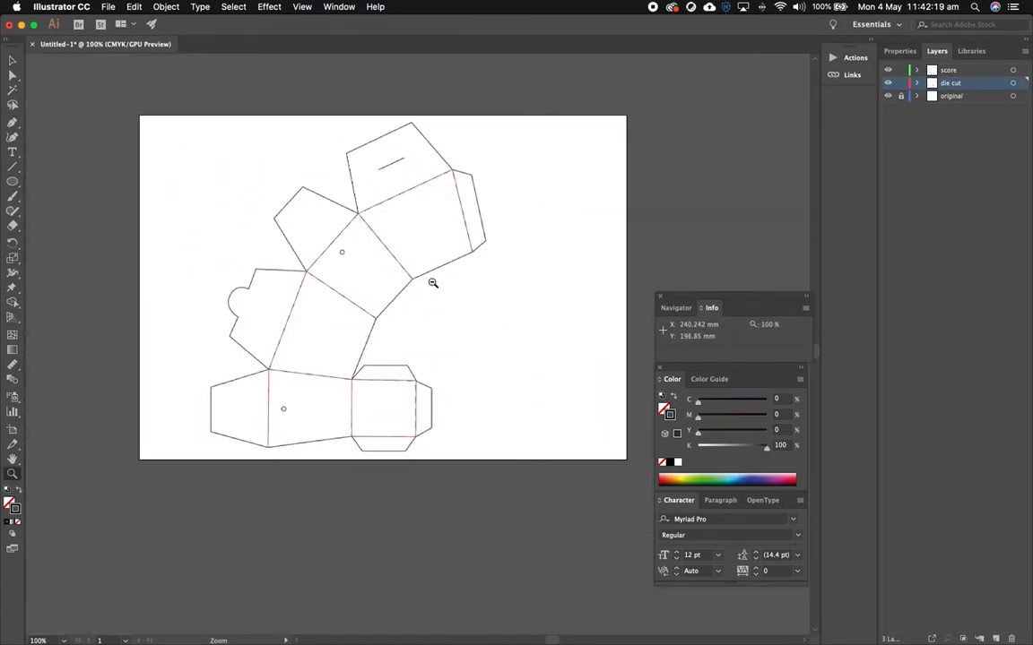
- Lock the "score" and "die cut" layers and hide the "original" layer
{"action": "left_click", "coordinate": [380, 298]}
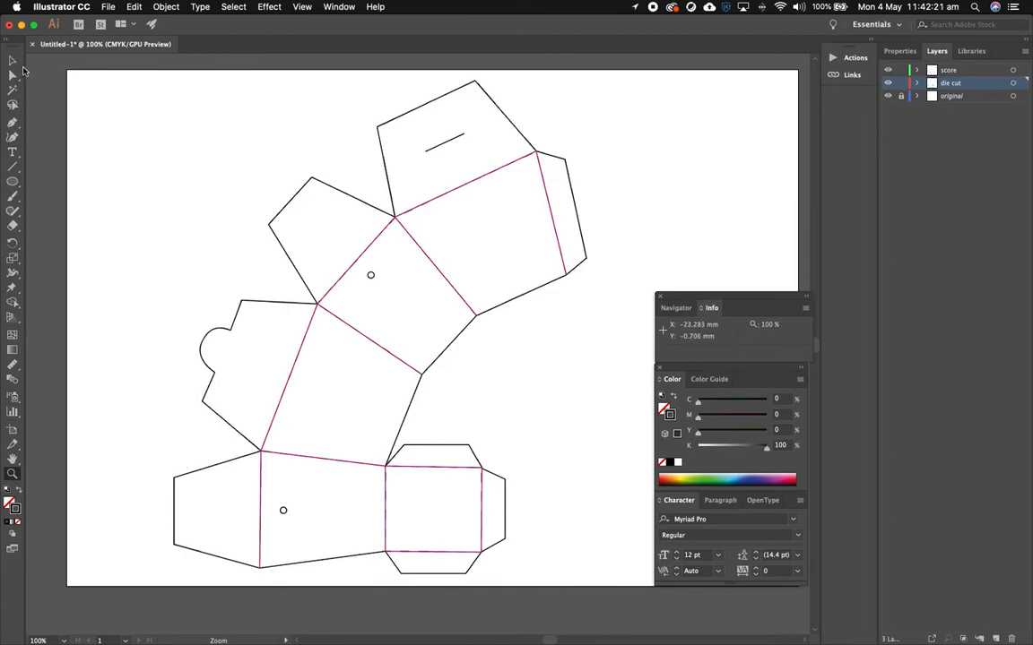
{"action": "key", "text": "v"}
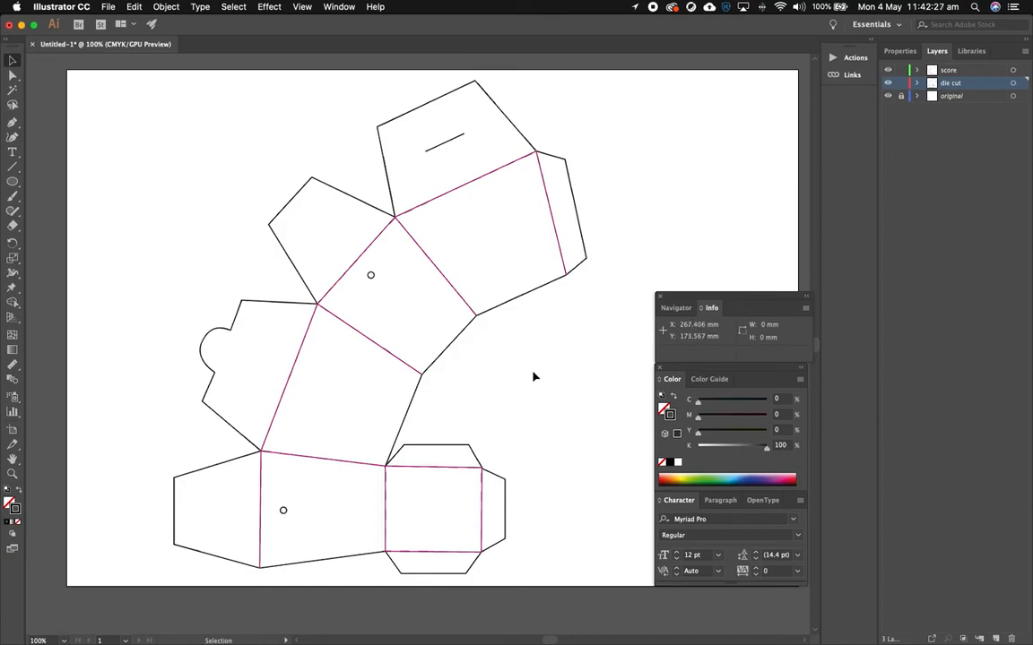
{"action": "left_click", "coordinate": [901, 83]}
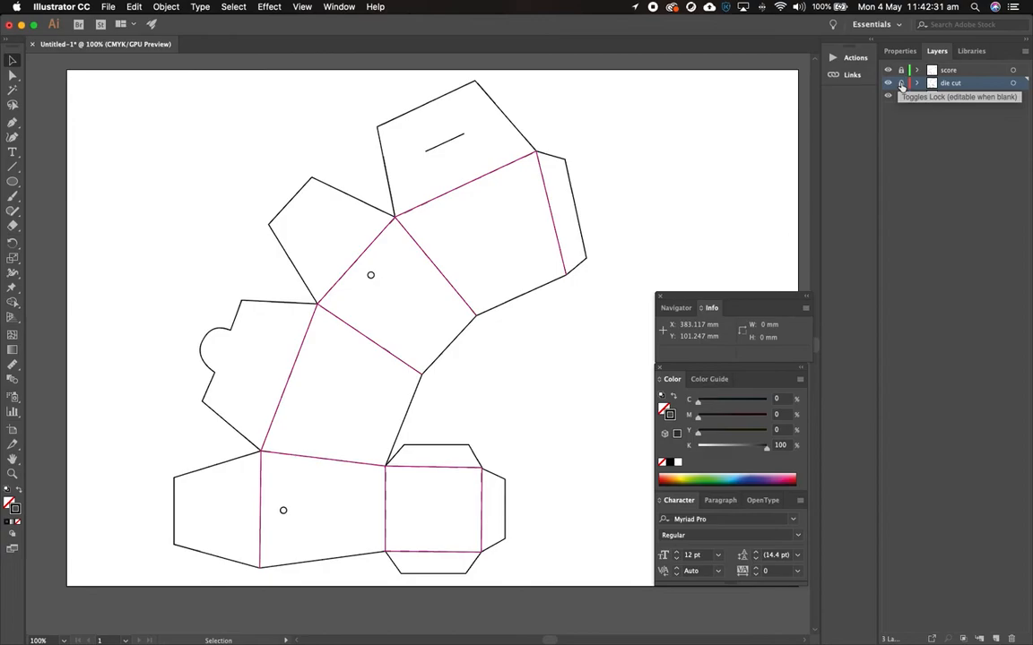
{"action": "left_click", "coordinate": [887, 96]}
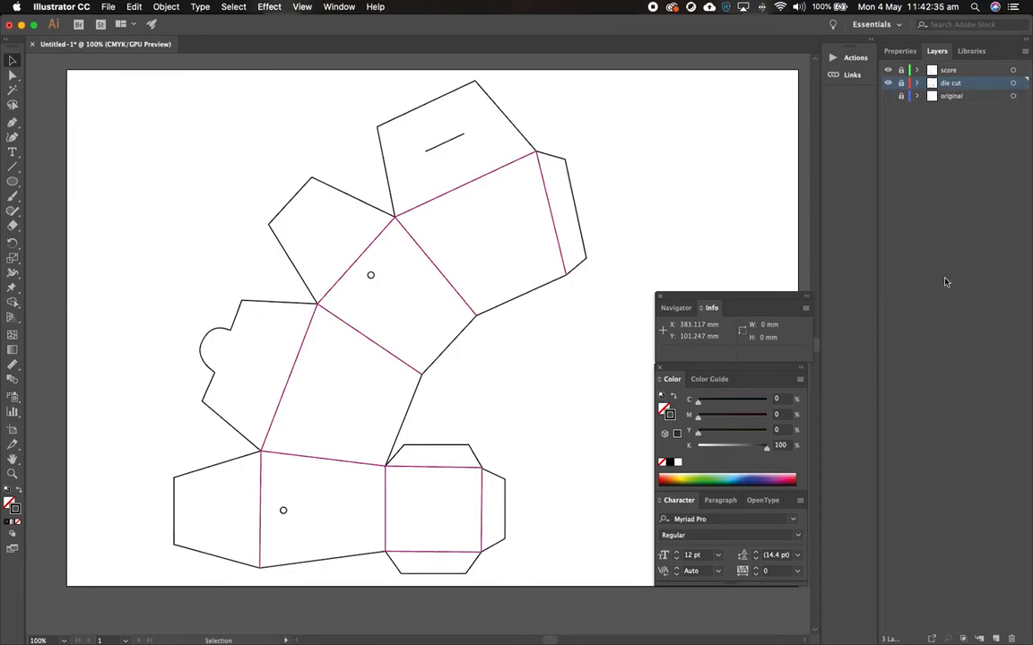
- Add a new layer named "design" and place it between the "die cut" and "original" layers
{"action": "left_click", "coordinate": [996, 638]}
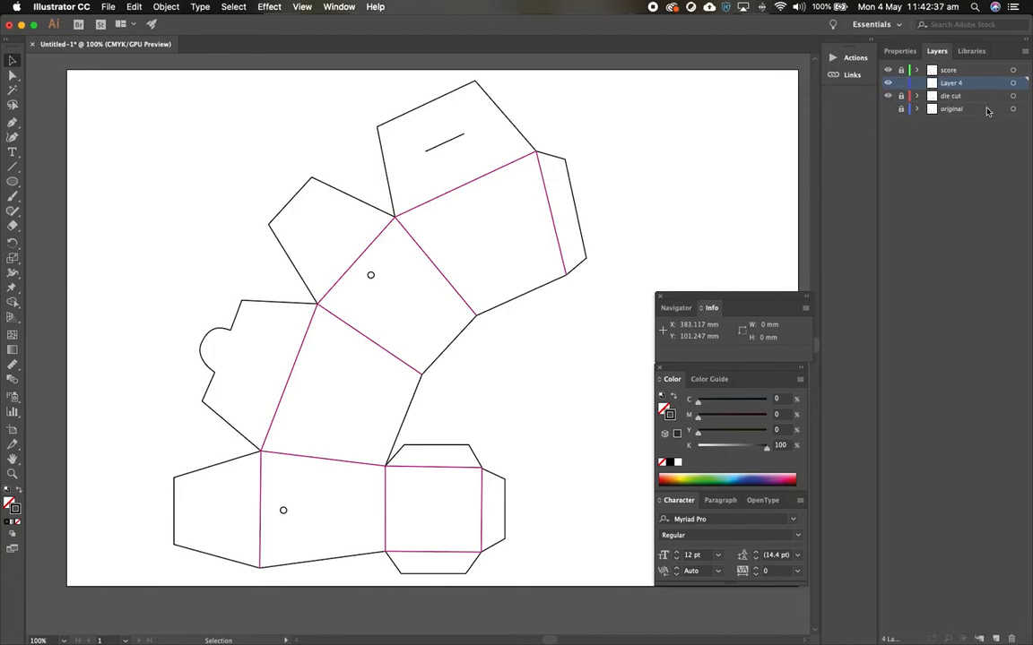
{"action": "left_click_drag", "start_coordinate": [977, 88], "coordinate": [975, 101]}
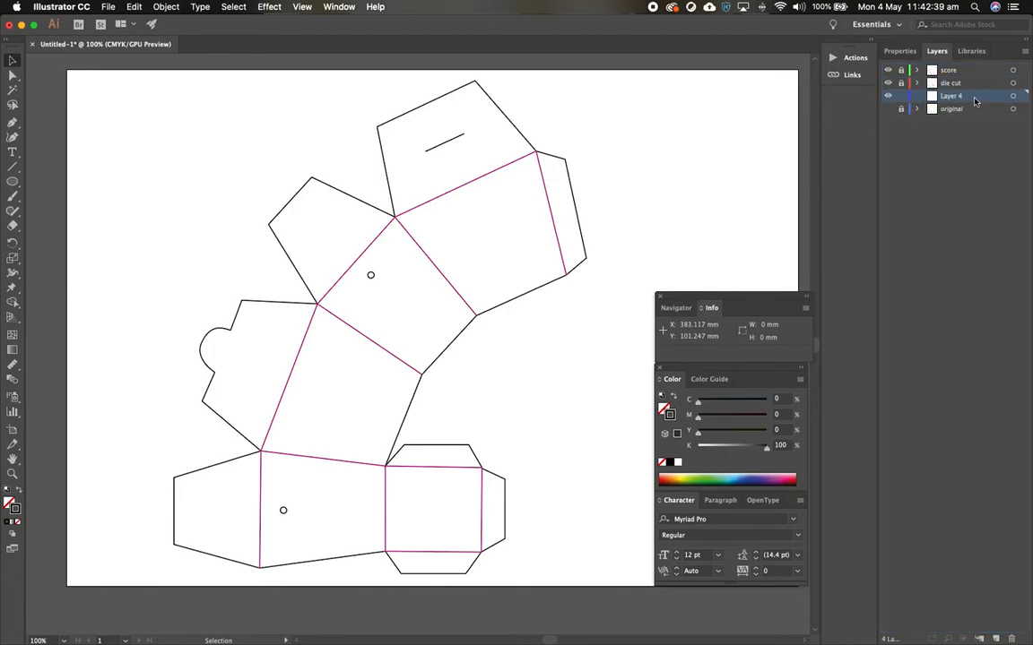
{"action": "double_click", "coordinate": [968, 96]}
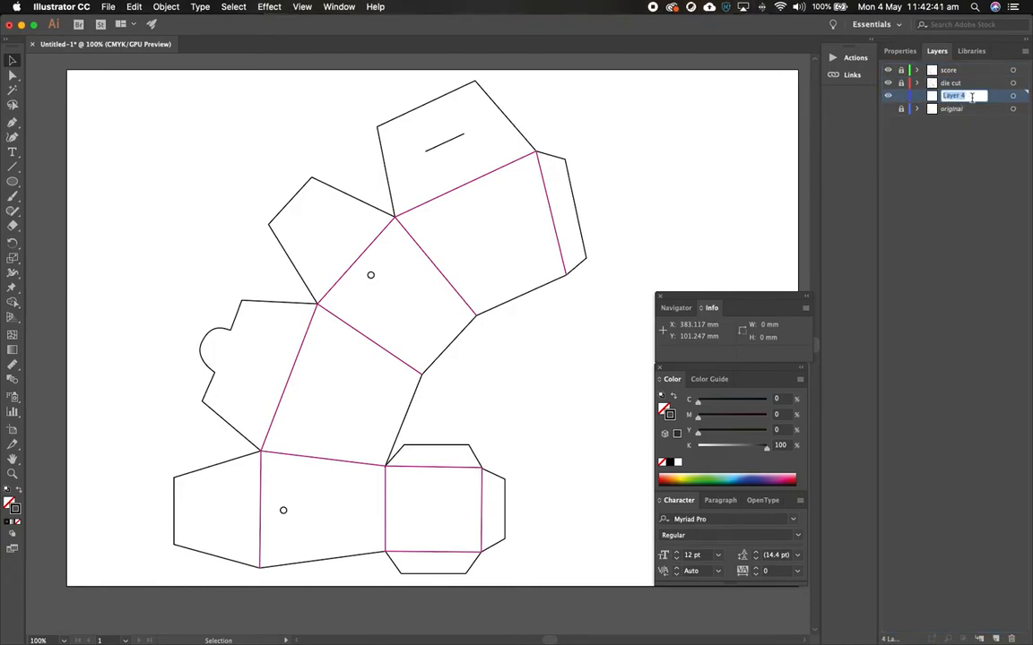
{"action": "type", "text": "design"}
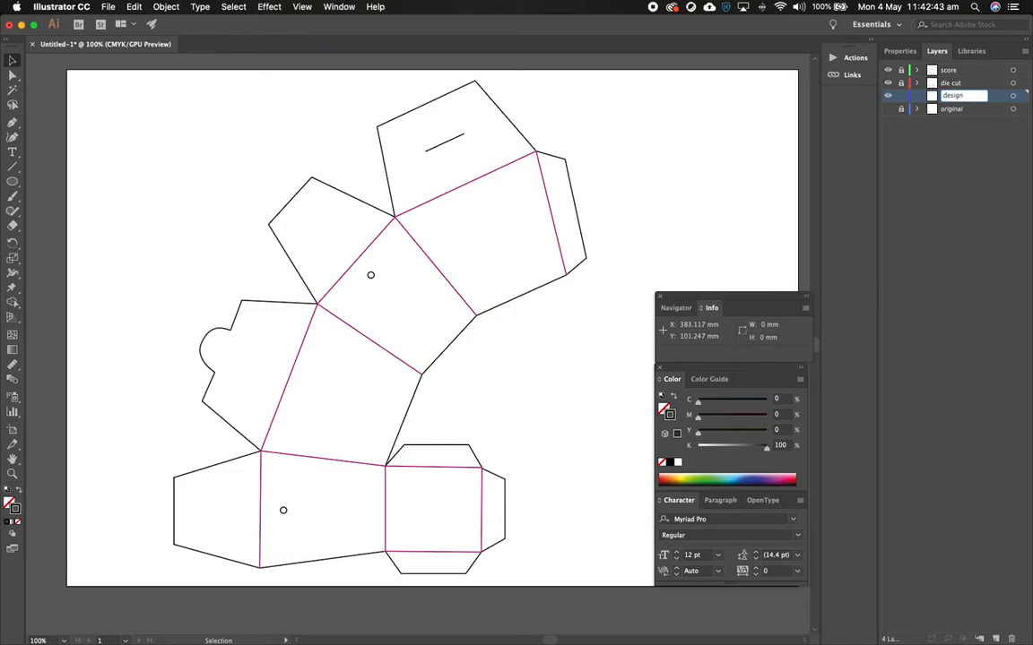
{"action": "key", "text": "Return"}
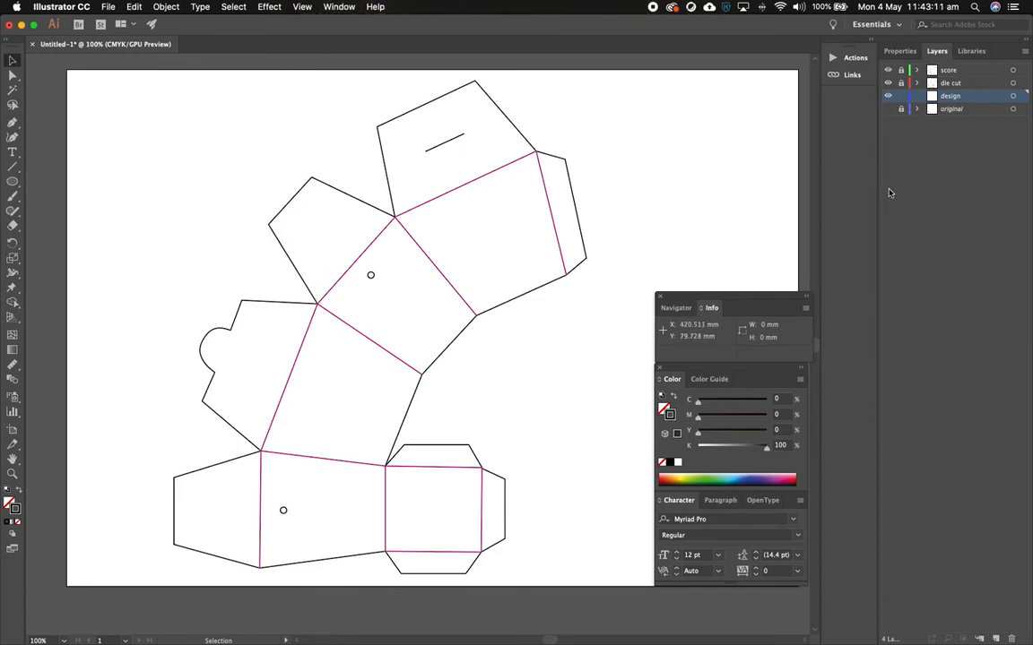
- Unlock the "die cut" layer, copy the net's outer outline in place onto the "design" layer, and relock "die cut"
{"action": "left_click", "coordinate": [901, 83]}
{"action": "left_click", "coordinate": [525, 140]}
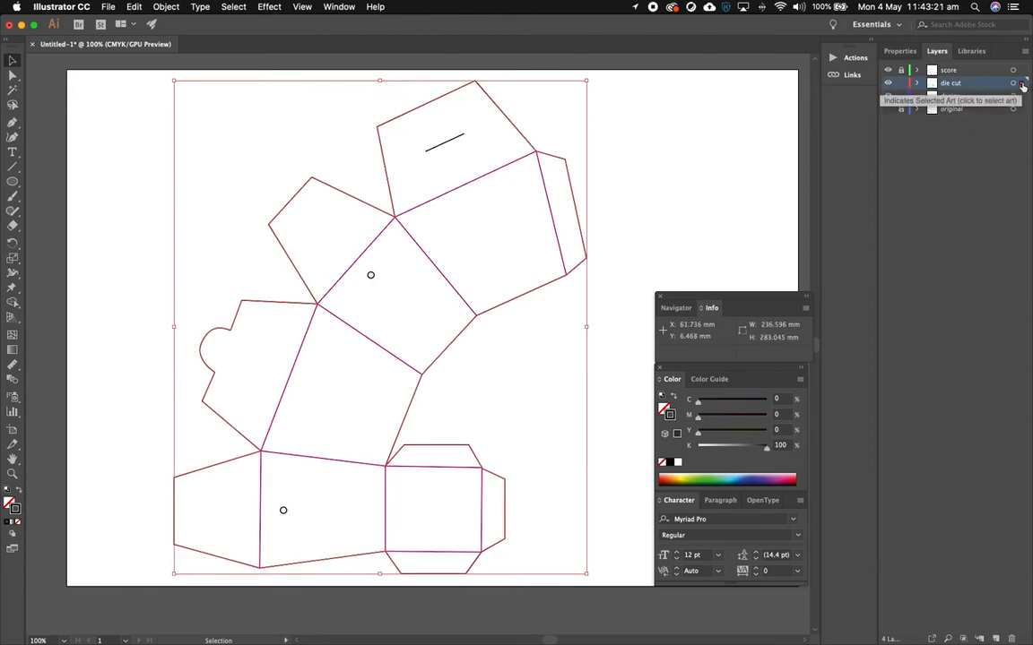
{"action": "left_click_drag", "start_coordinate": [1022, 84], "coordinate": [1024, 99]}
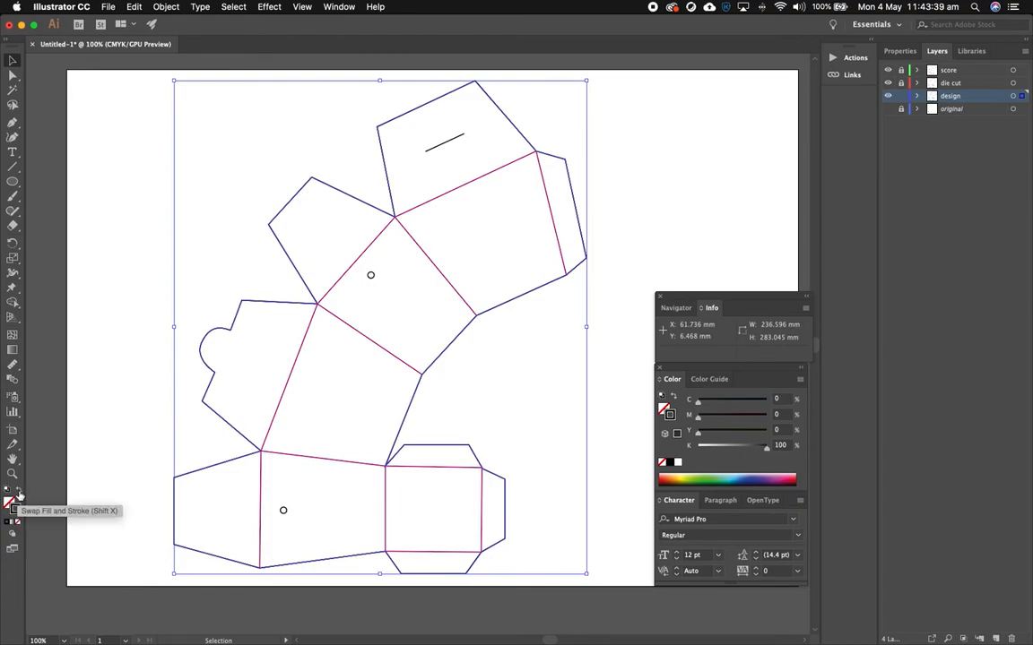
- Give the copied outline no stroke and a yellow fill of about C 14.51, M 0, Y 90.59, K 0
{"action": "left_click", "coordinate": [18, 493]}
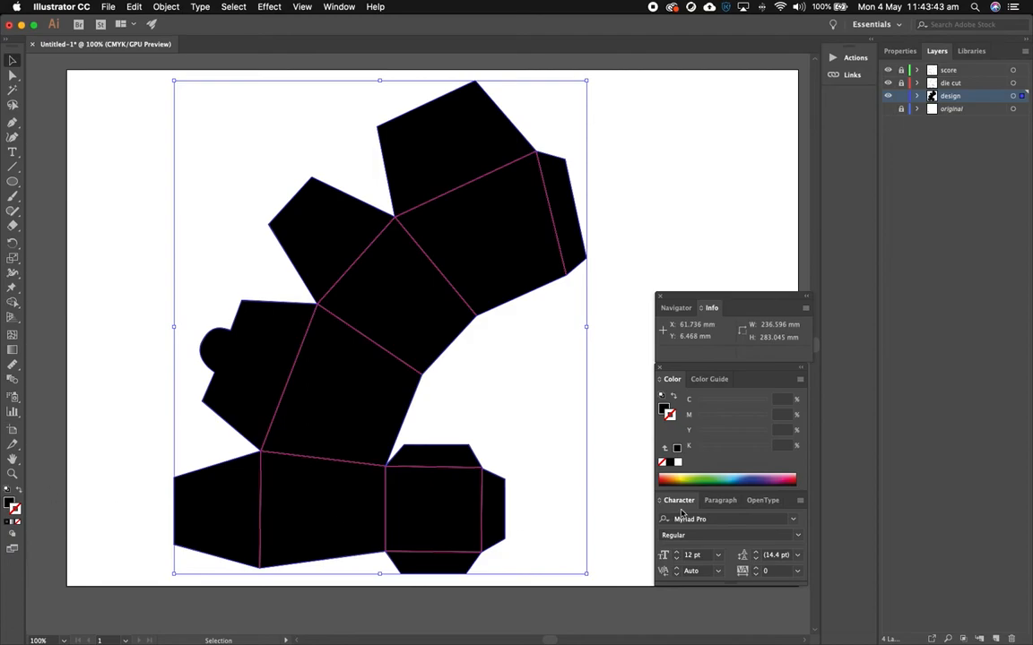
{"action": "left_click", "coordinate": [678, 476]}
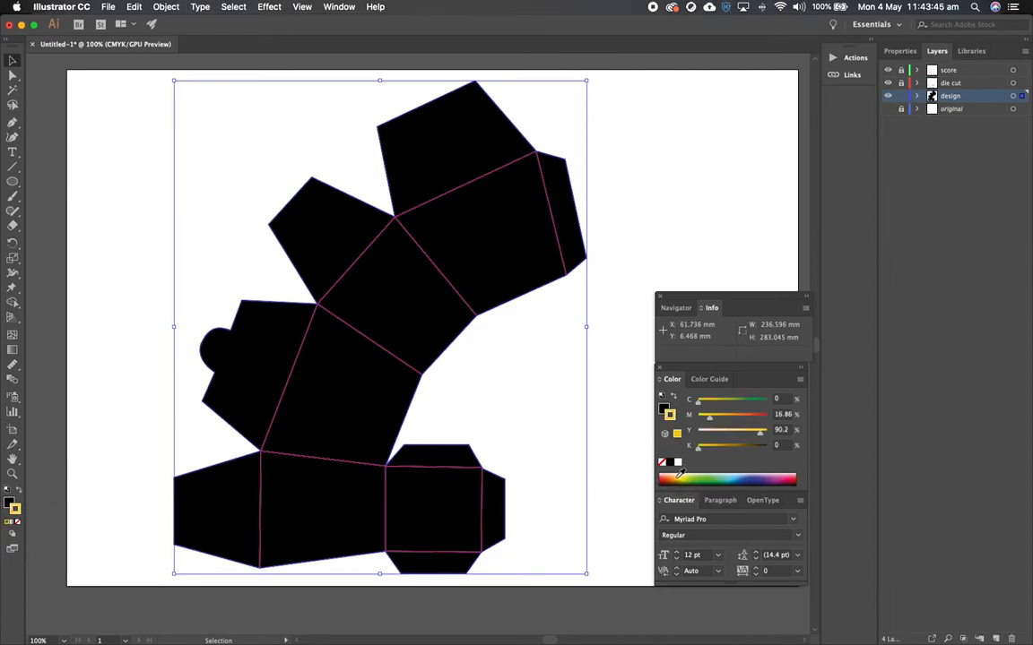
{"action": "key", "text": "super+z"}
{"action": "left_click", "coordinate": [10, 503]}
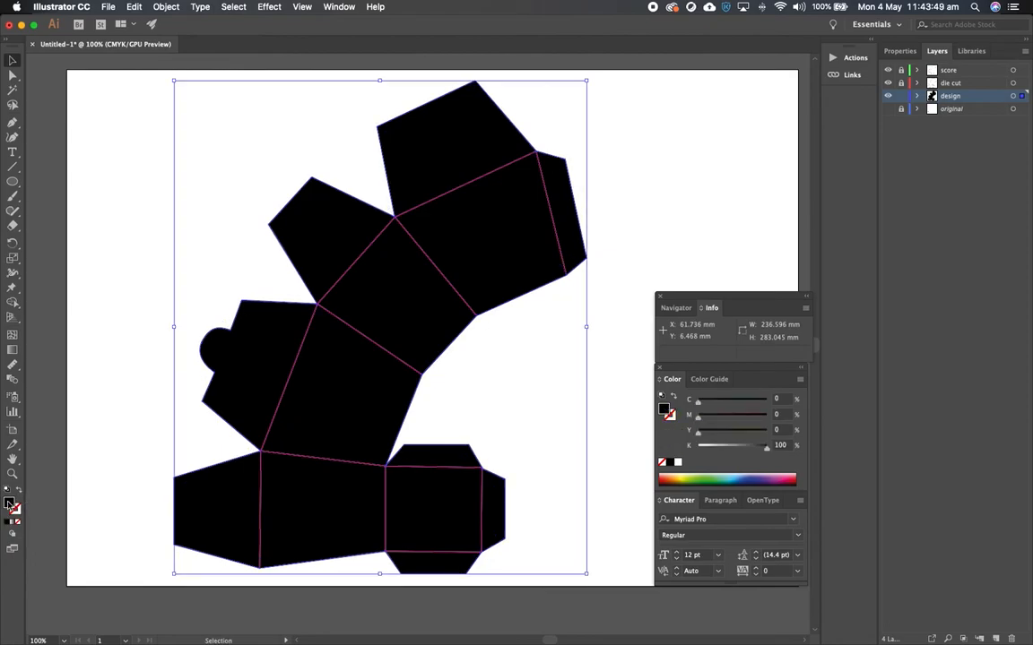
{"action": "left_click", "coordinate": [687, 475]}
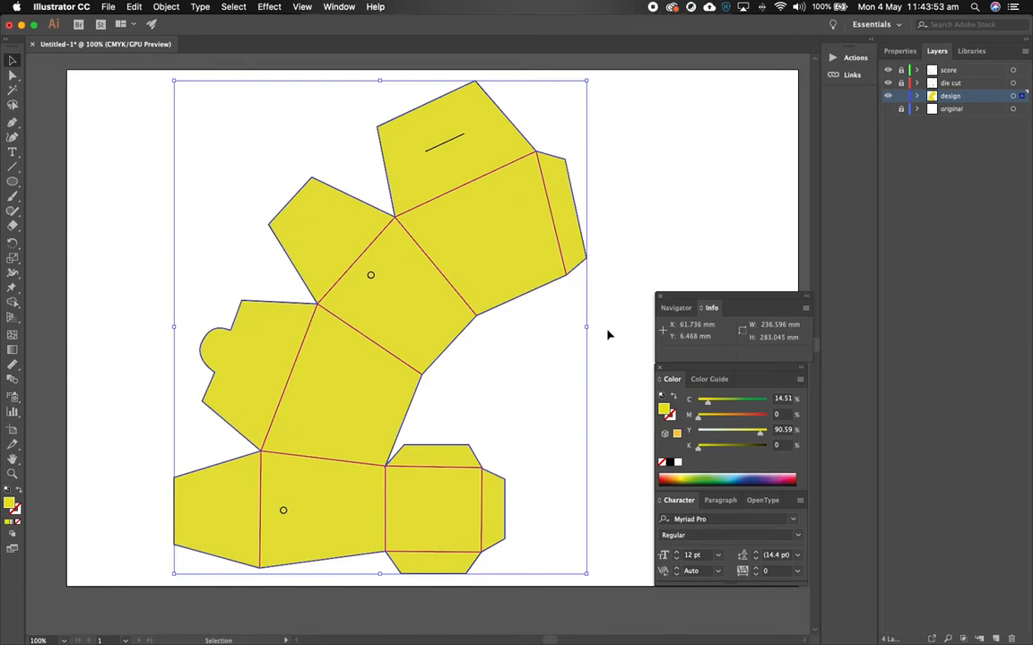
- Offset the yellow shape's path outward by 3 mm with Miter joins and a miter limit of 4, using the preview
{"action": "left_click", "coordinate": [163, 9]}
{"action": "mouse_move", "coordinate": [211, 272]}
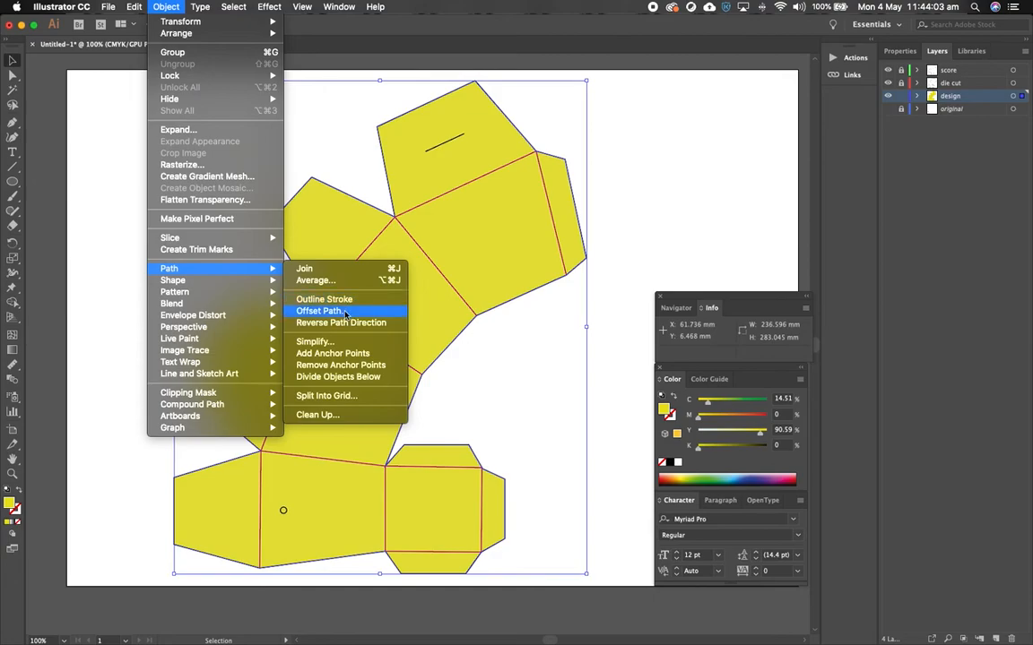
{"action": "left_click", "coordinate": [320, 311]}
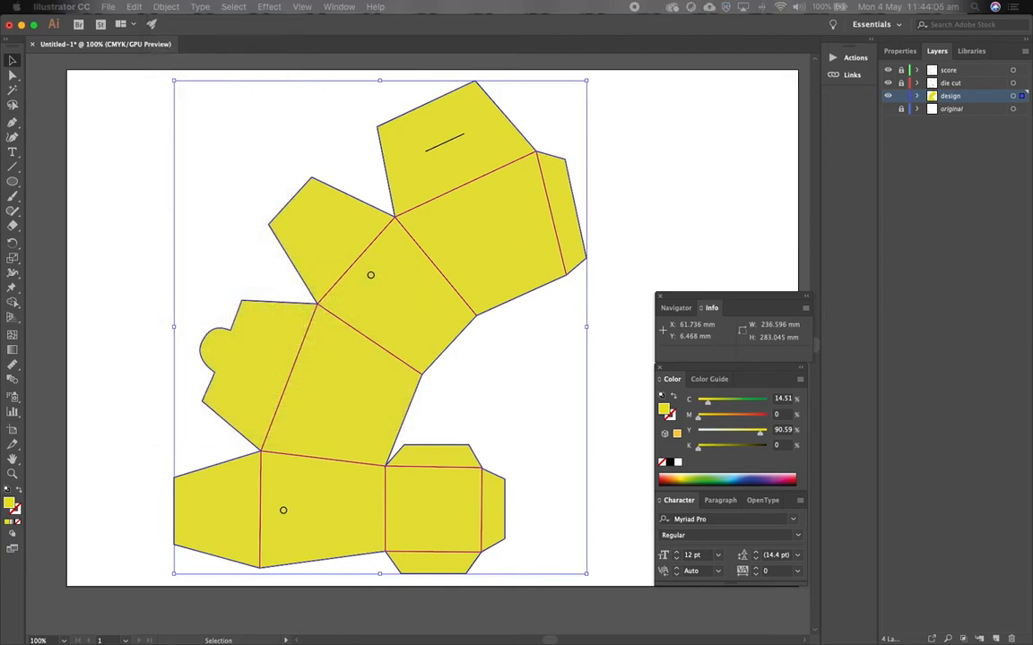
{"action": "left_click_drag", "start_coordinate": [346, 170], "coordinate": [590, 265]}
{"action": "left_click", "coordinate": [465, 357]}
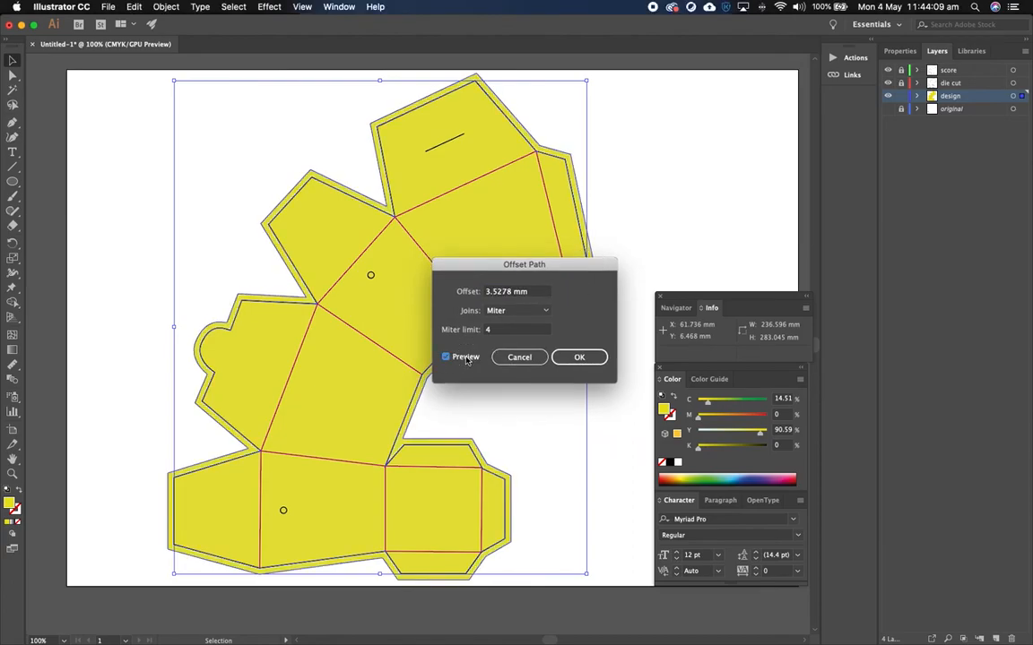
{"action": "left_click_drag", "start_coordinate": [512, 293], "coordinate": [468, 295]}
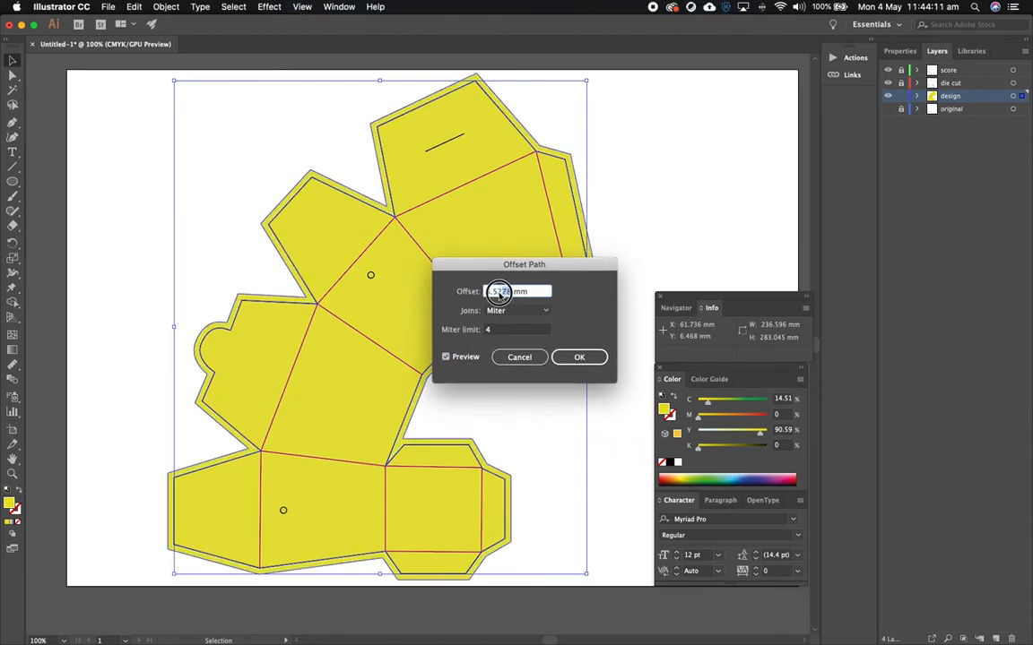
{"action": "type", "text": "3"}
{"action": "left_click", "coordinate": [456, 359]}
{"action": "left_click", "coordinate": [454, 359]}
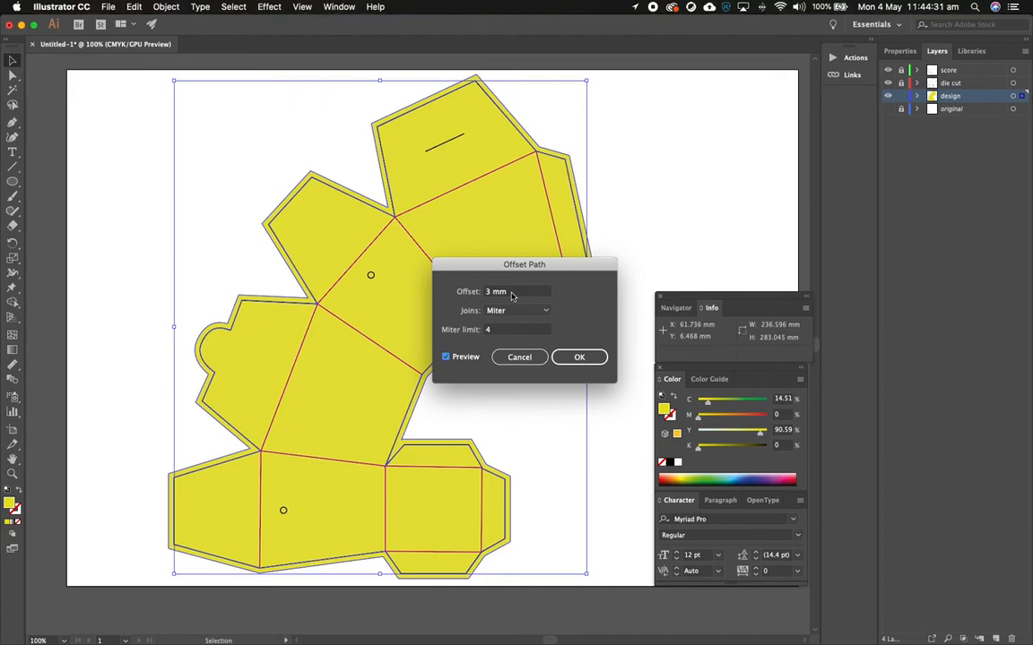
{"action": "left_click", "coordinate": [577, 358]}
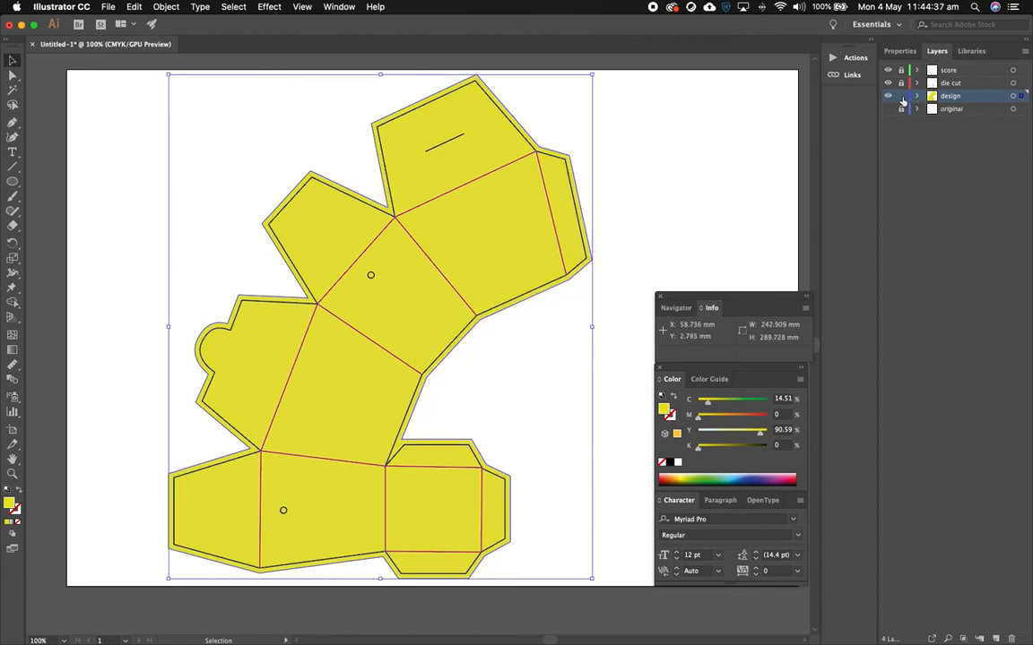
- Examine the inner yellow shape and the larger offset shape on the "design" layer by selecting each in turn, and deselect
{"action": "left_click", "coordinate": [604, 189]}
{"action": "left_click", "coordinate": [555, 193]}
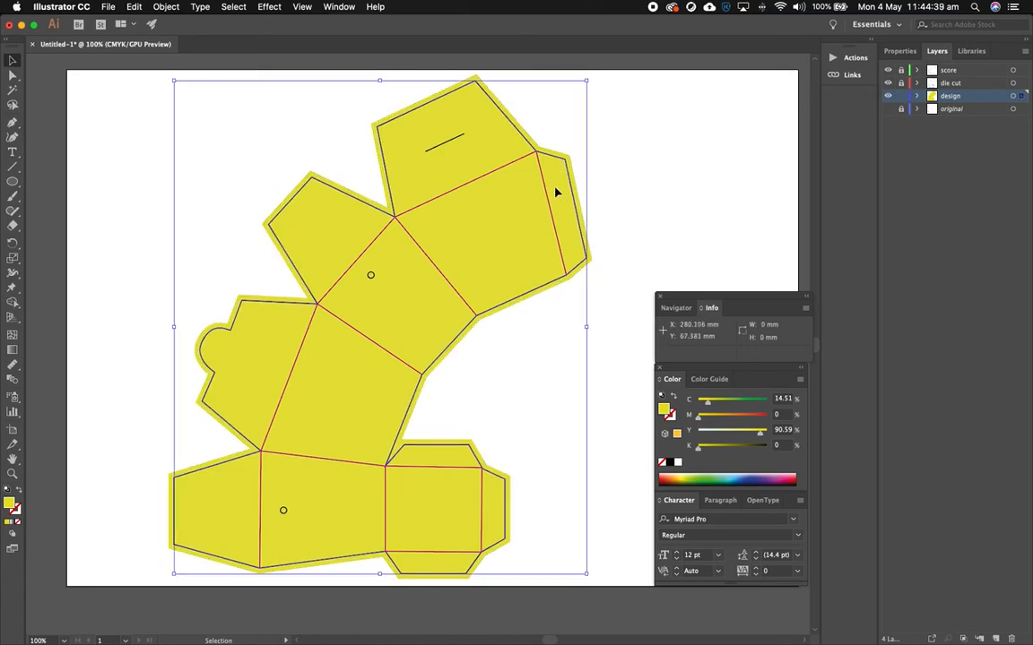
{"action": "left_click", "coordinate": [606, 186]}
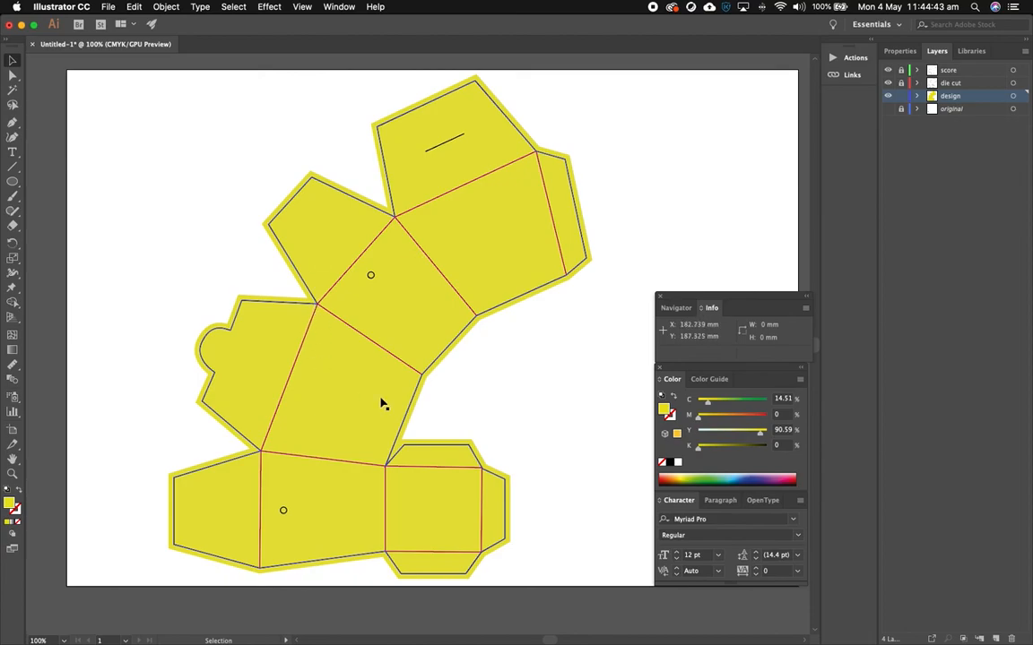
{"action": "left_click", "coordinate": [260, 327]}
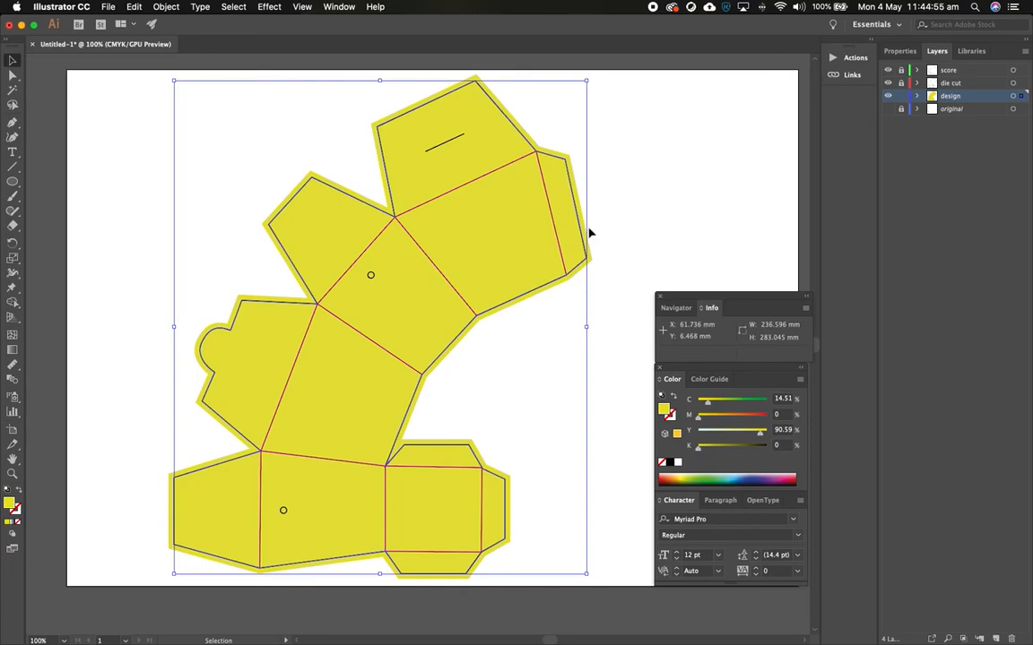
{"action": "left_click", "coordinate": [167, 7]}
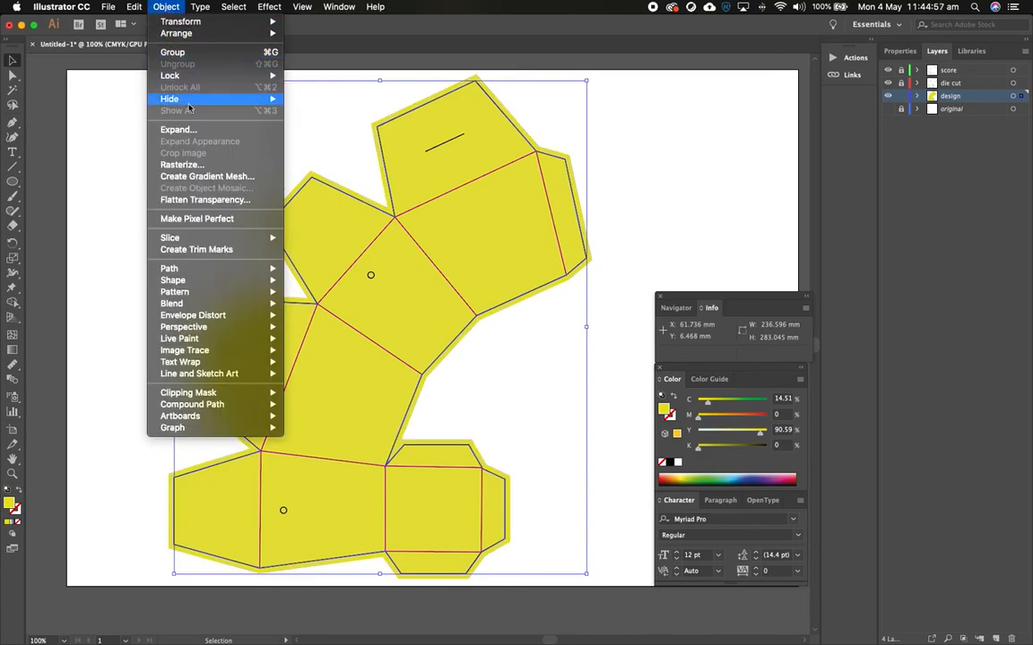
{"action": "left_click", "coordinate": [183, 131]}
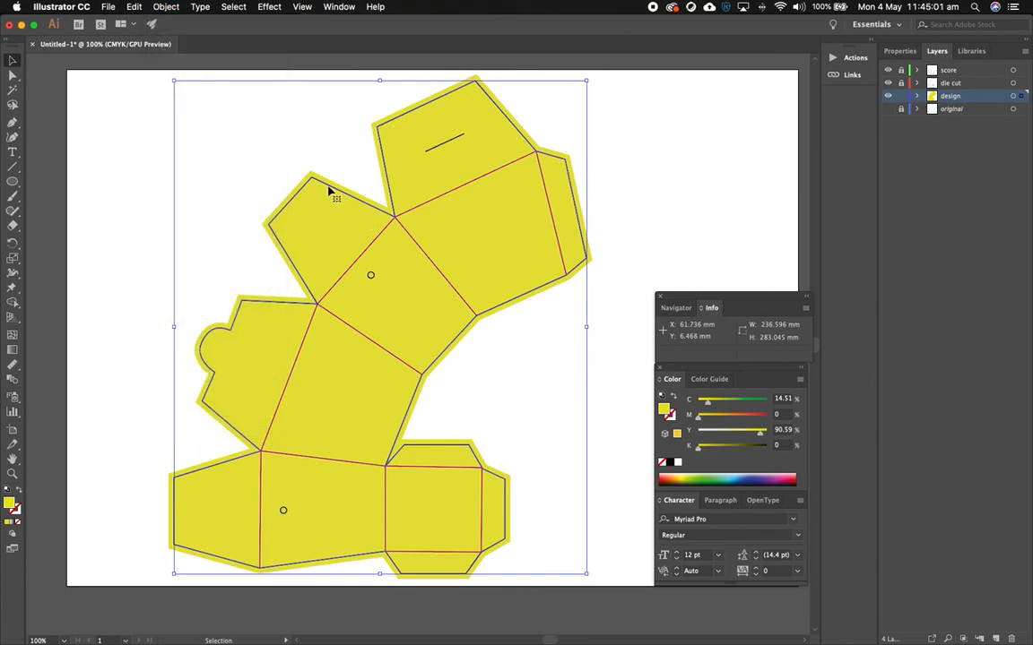
{"action": "left_click", "coordinate": [624, 226]}
{"action": "left_click", "coordinate": [591, 251]}
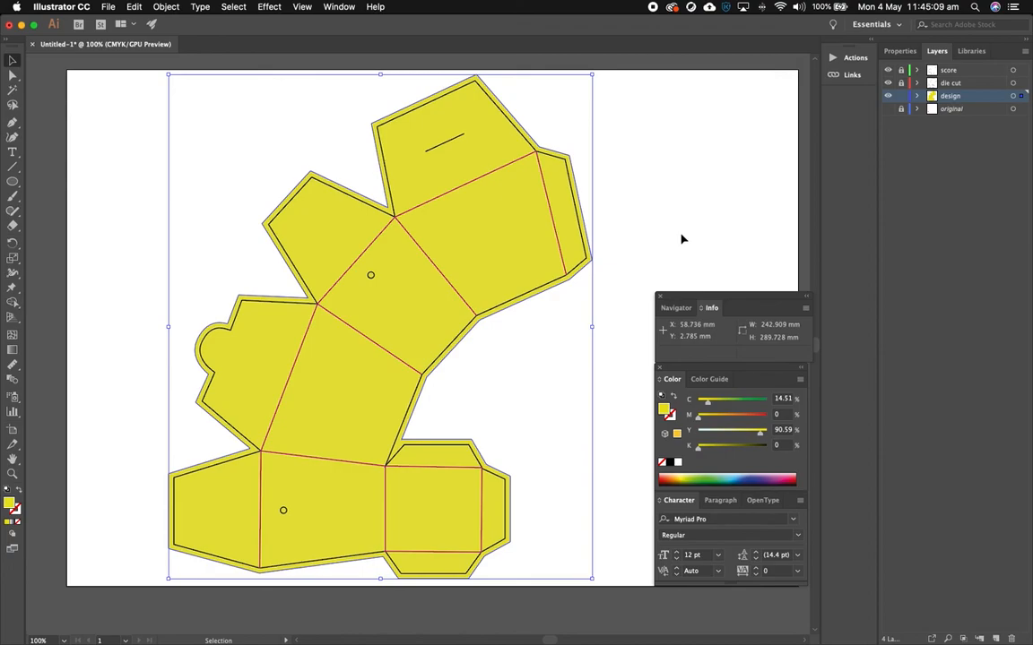
{"action": "left_click", "coordinate": [638, 156]}
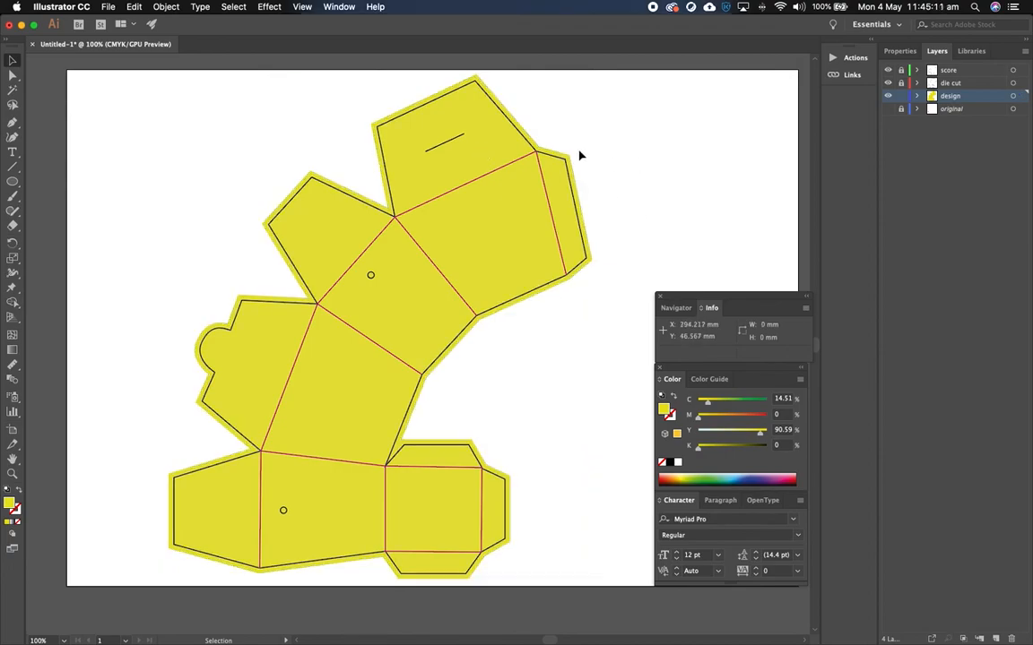